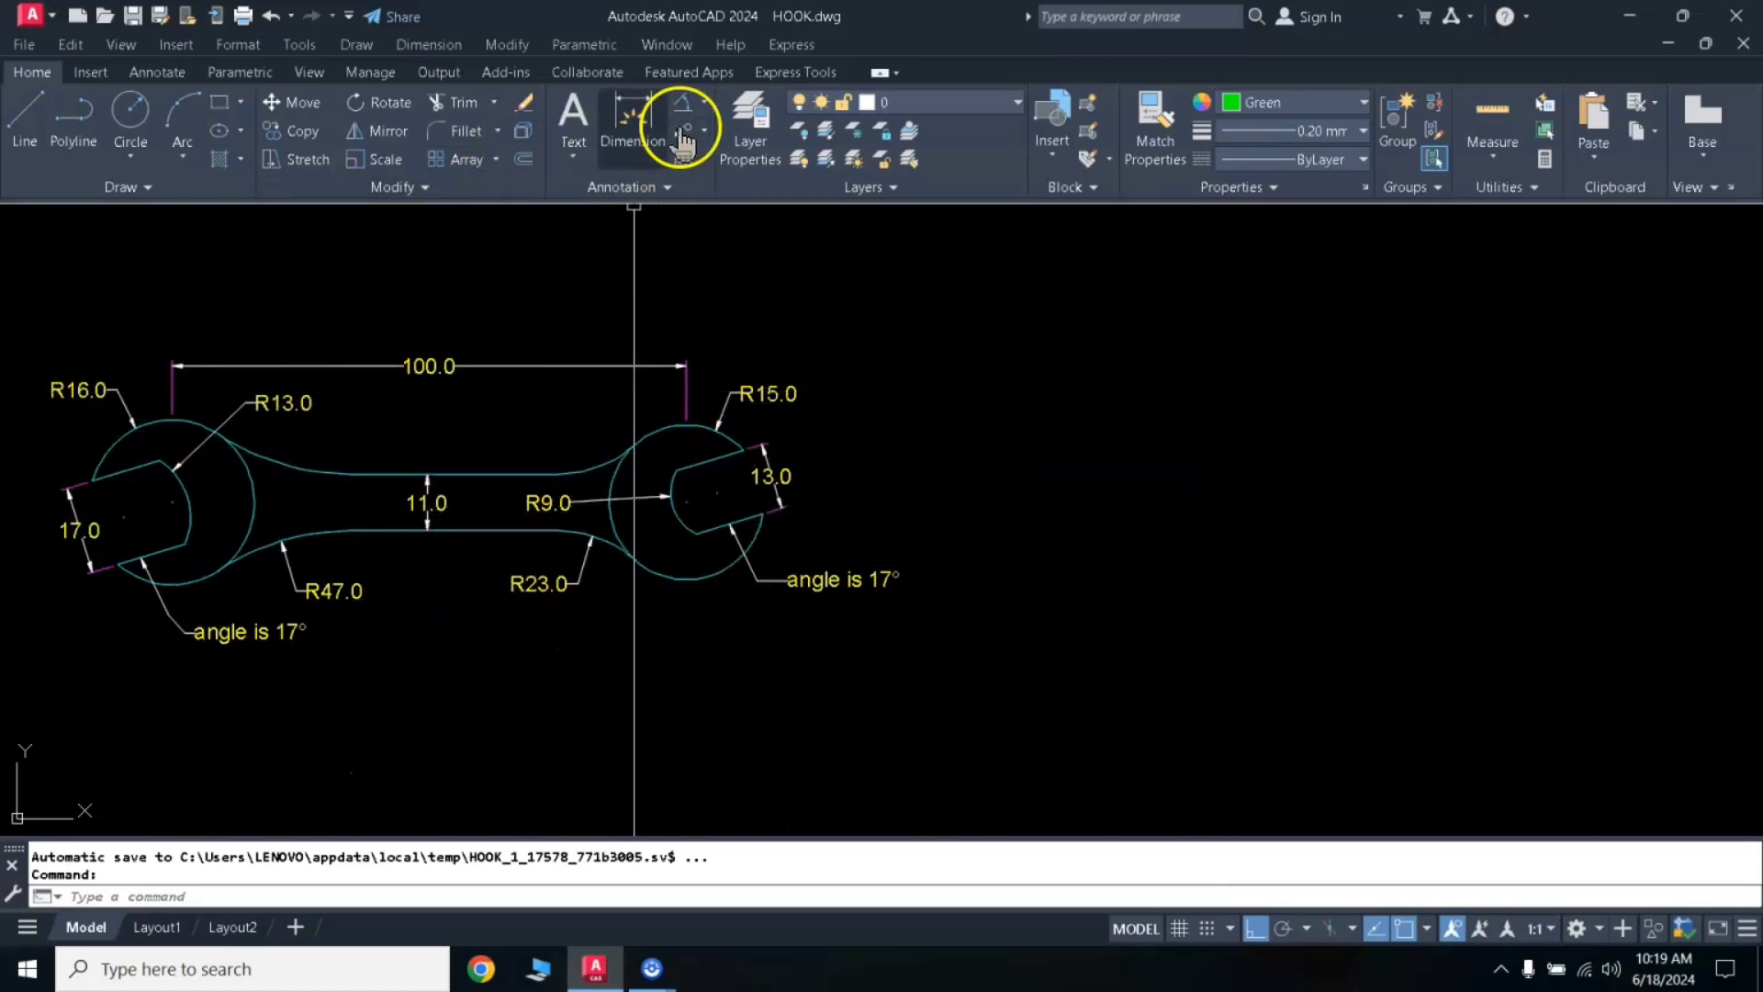
# Draw a horizontal line 100 units long beside the reference wrench, with concentric circles of radius 16 and 13 centred on its left end
pyautogui.click(1049, 497)
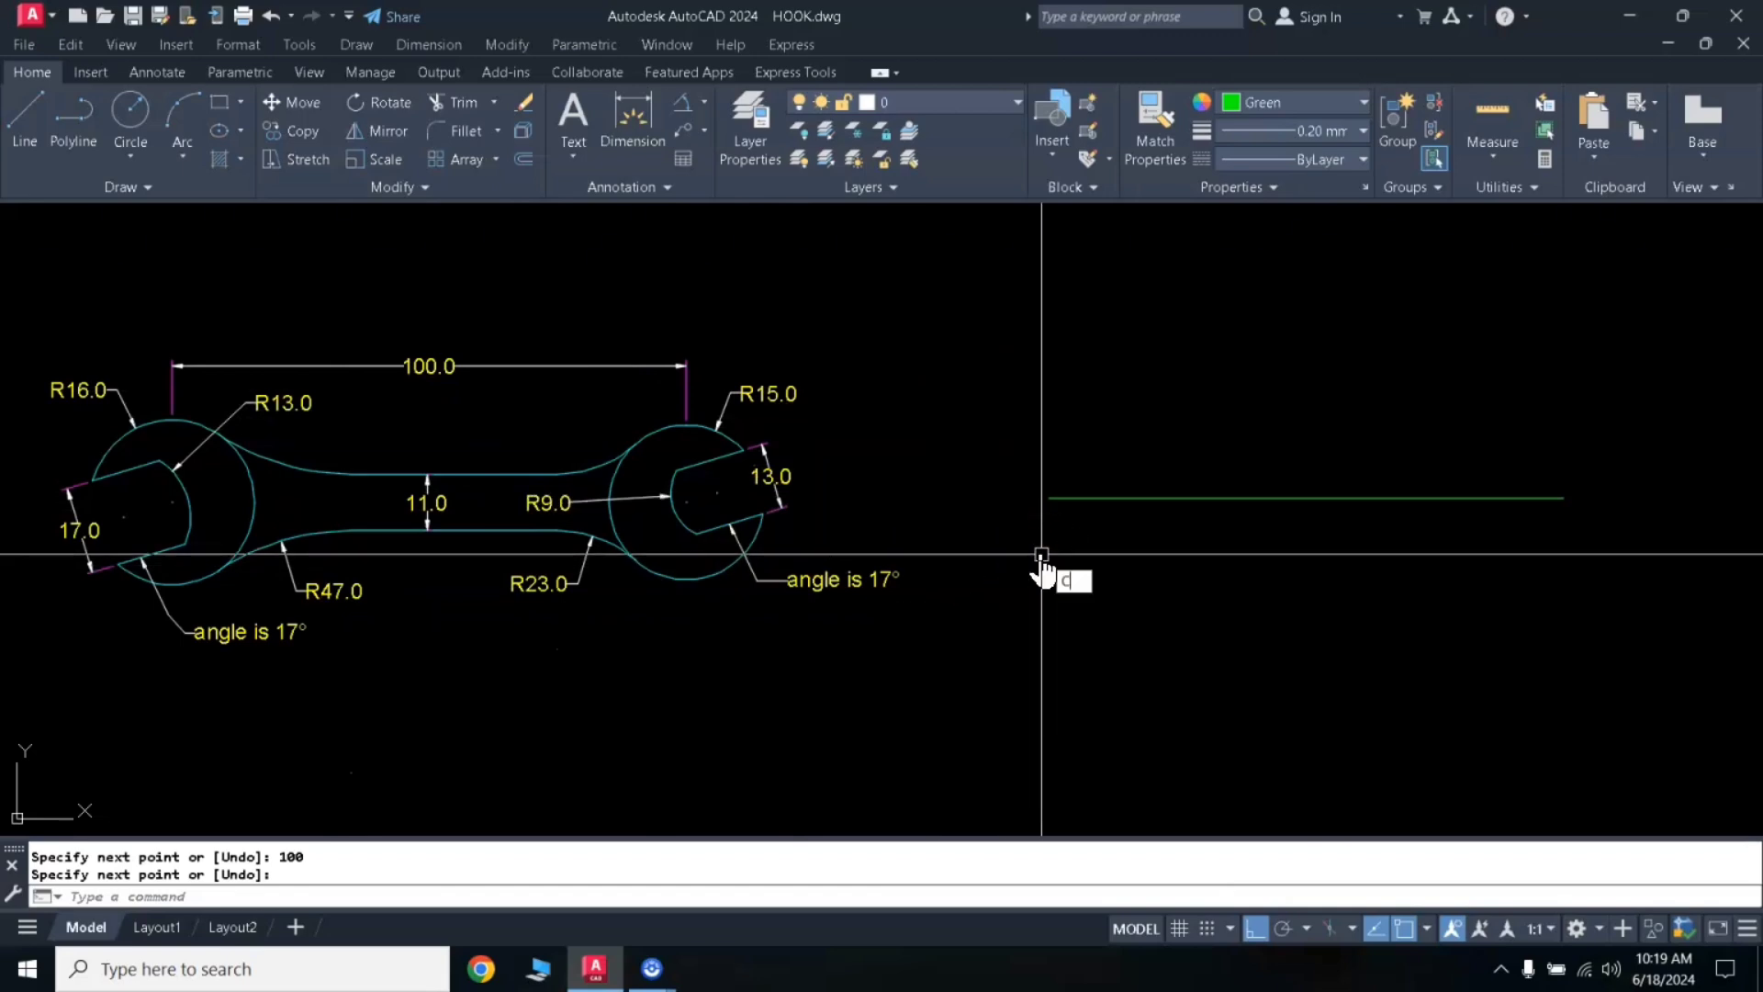
pyautogui.press('Return')
pyautogui.click(1050, 499)
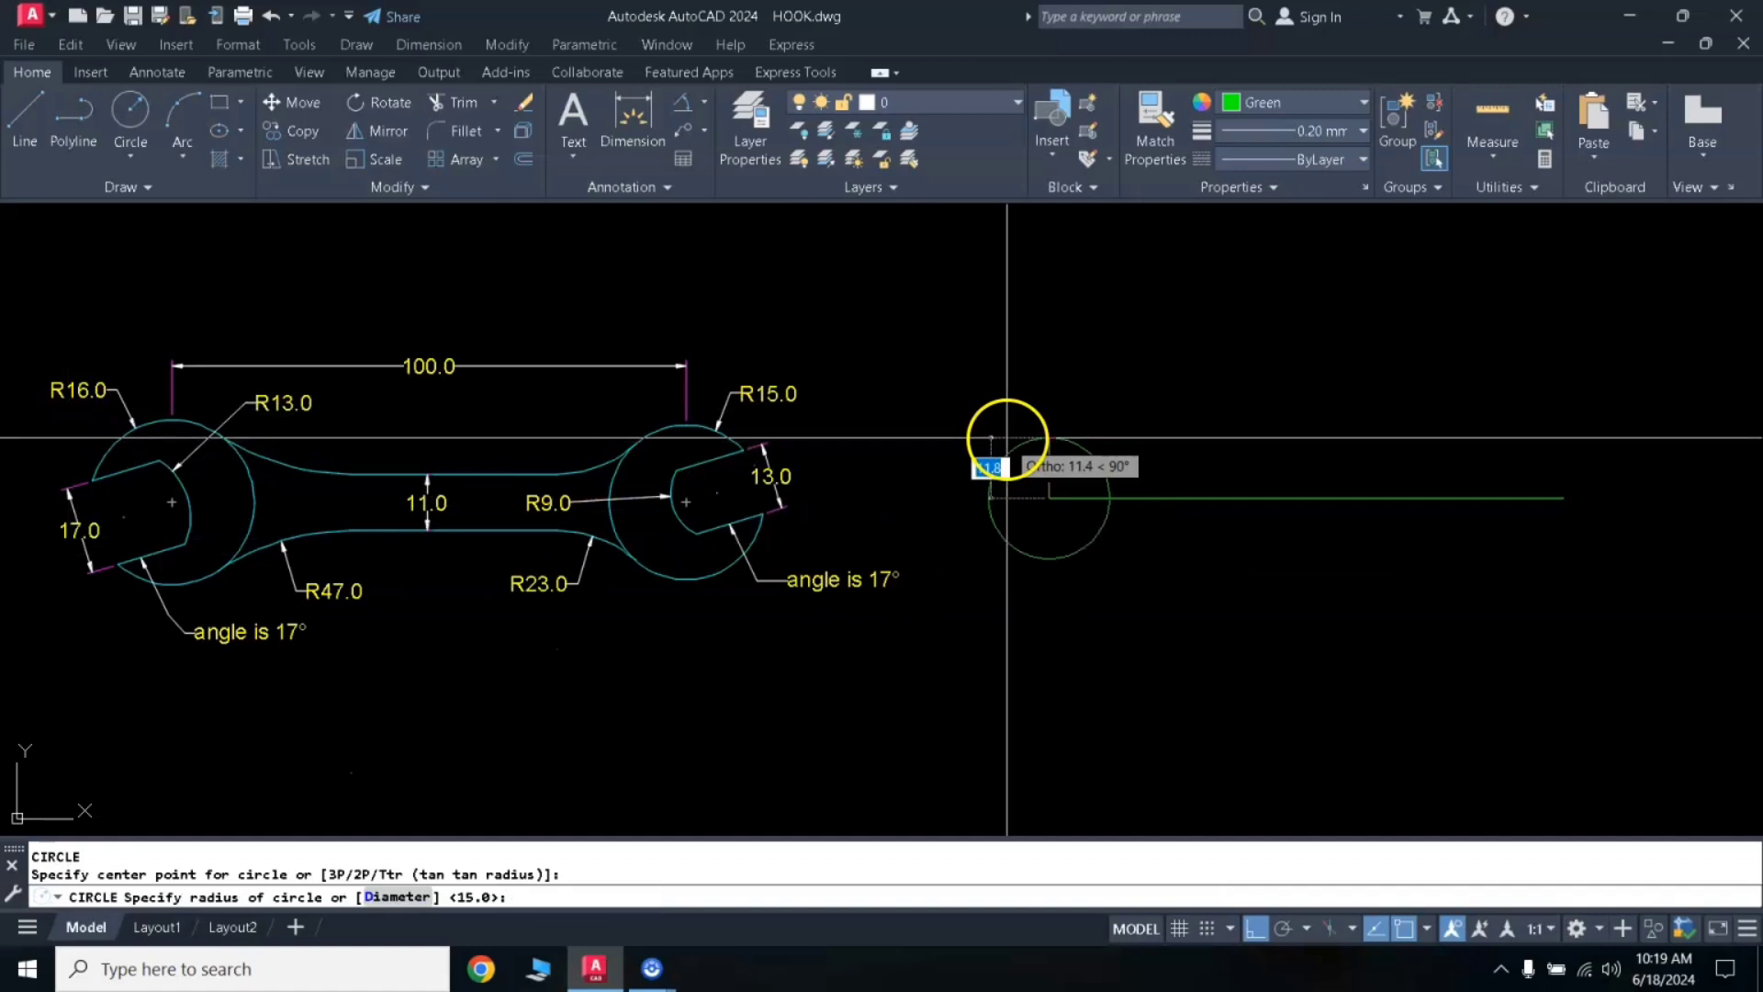
pyautogui.write('16')
pyautogui.press('Return')
pyautogui.press('Return')
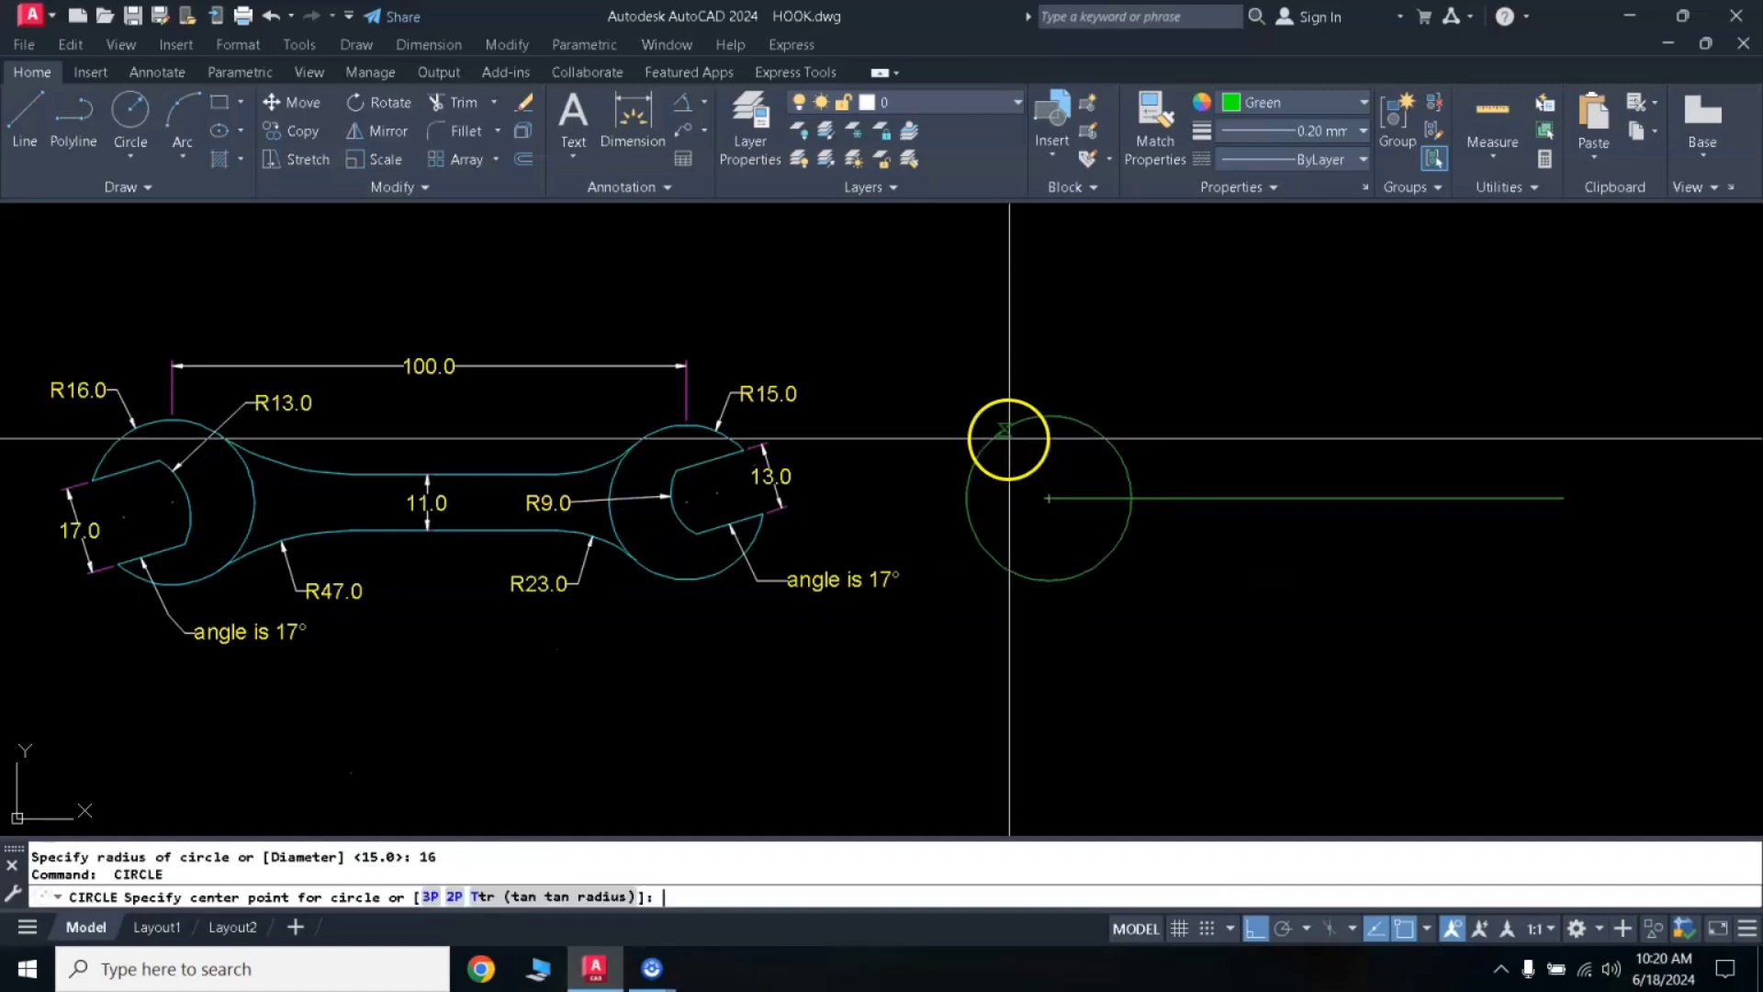
pyautogui.click(1047, 499)
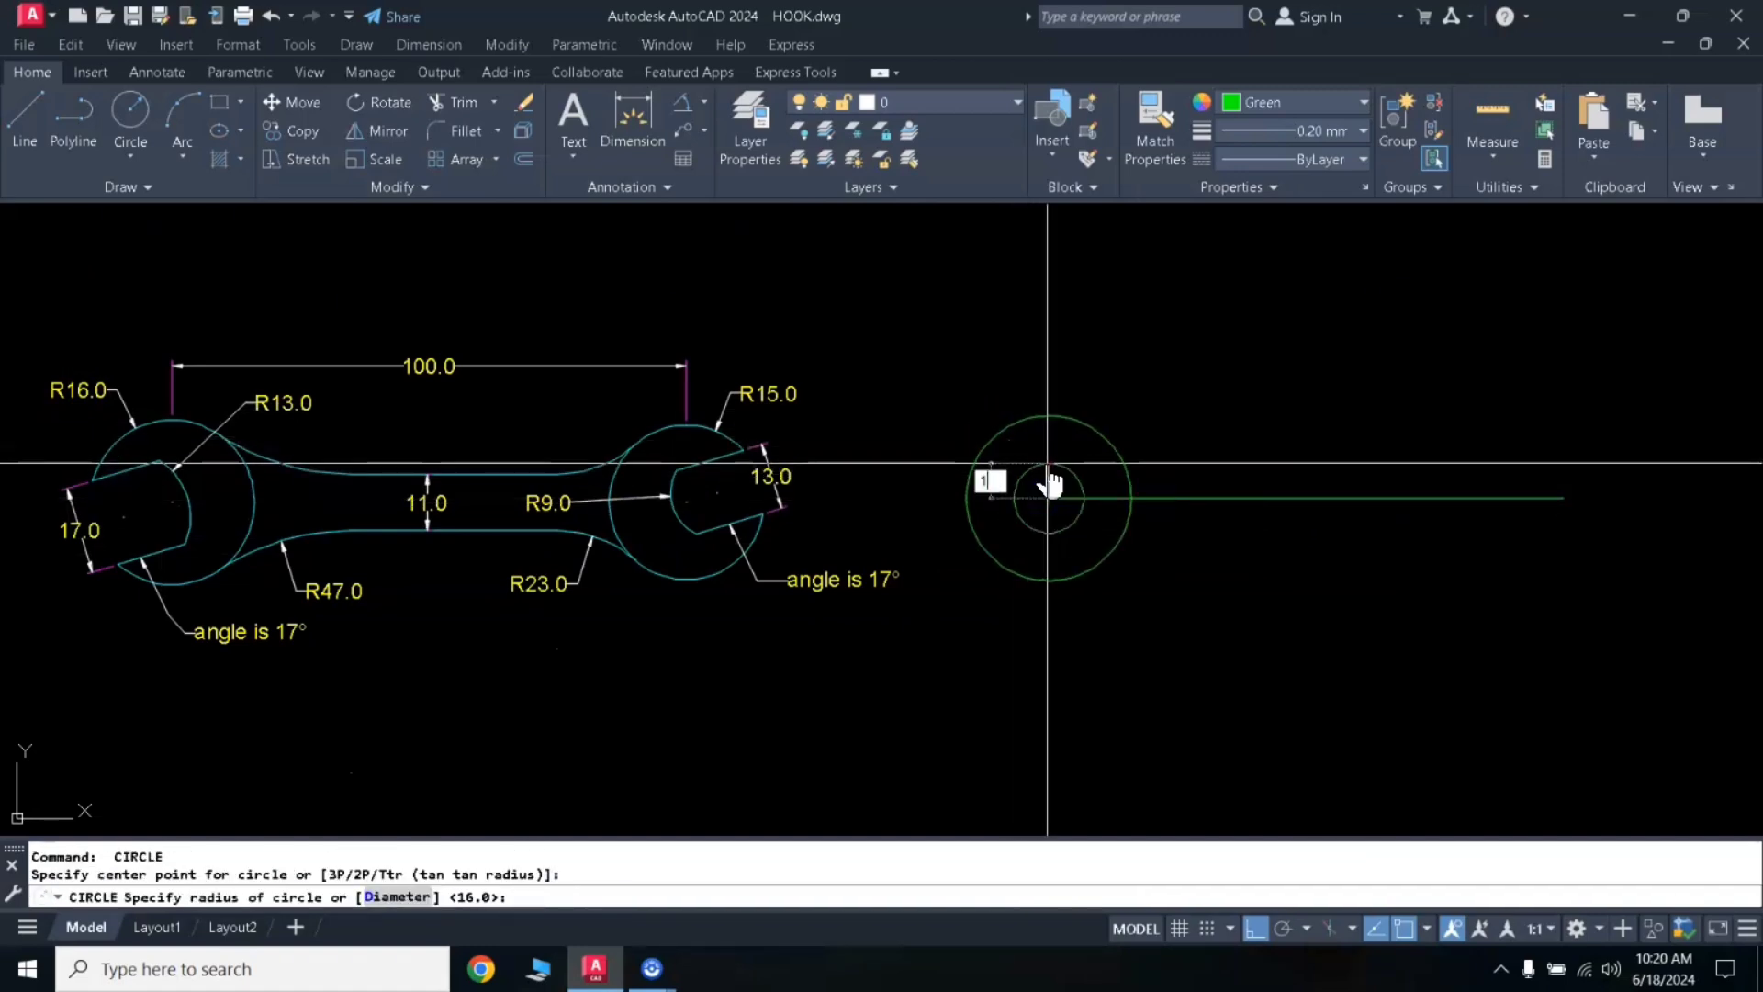
pyautogui.press('Return')
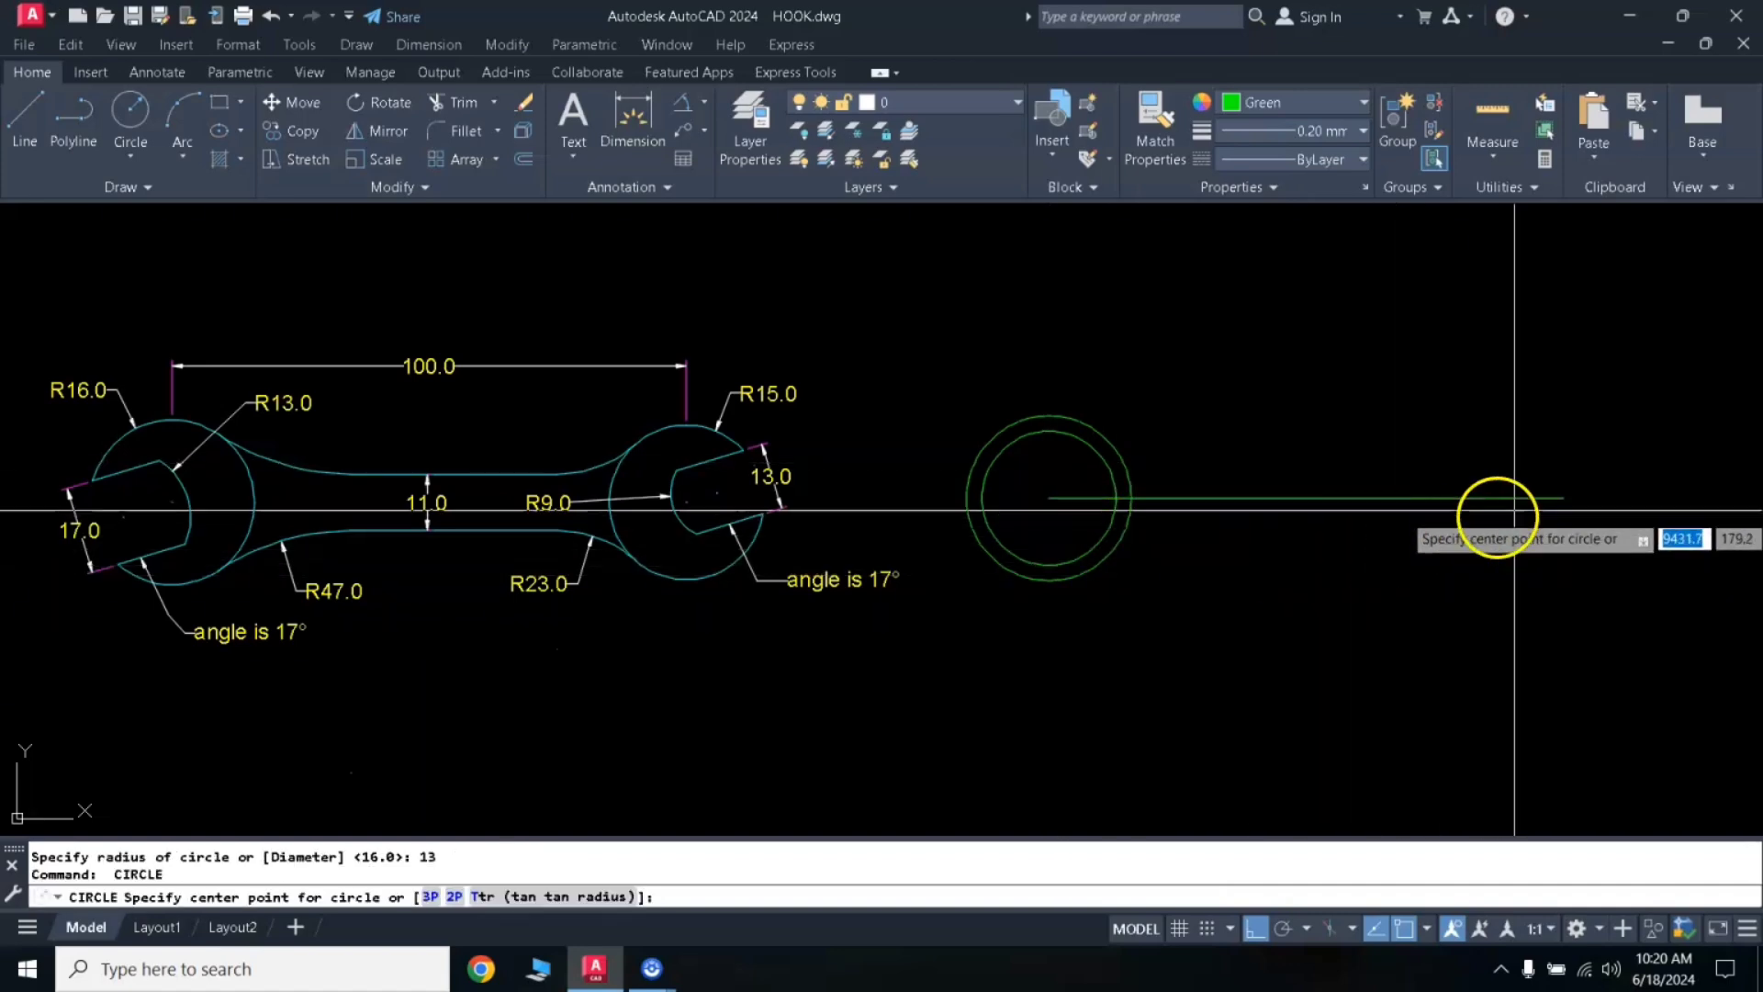
# Draw concentric circles of radius 15 and 9 centred on the right end of the horizontal line
pyautogui.click(1562, 499)
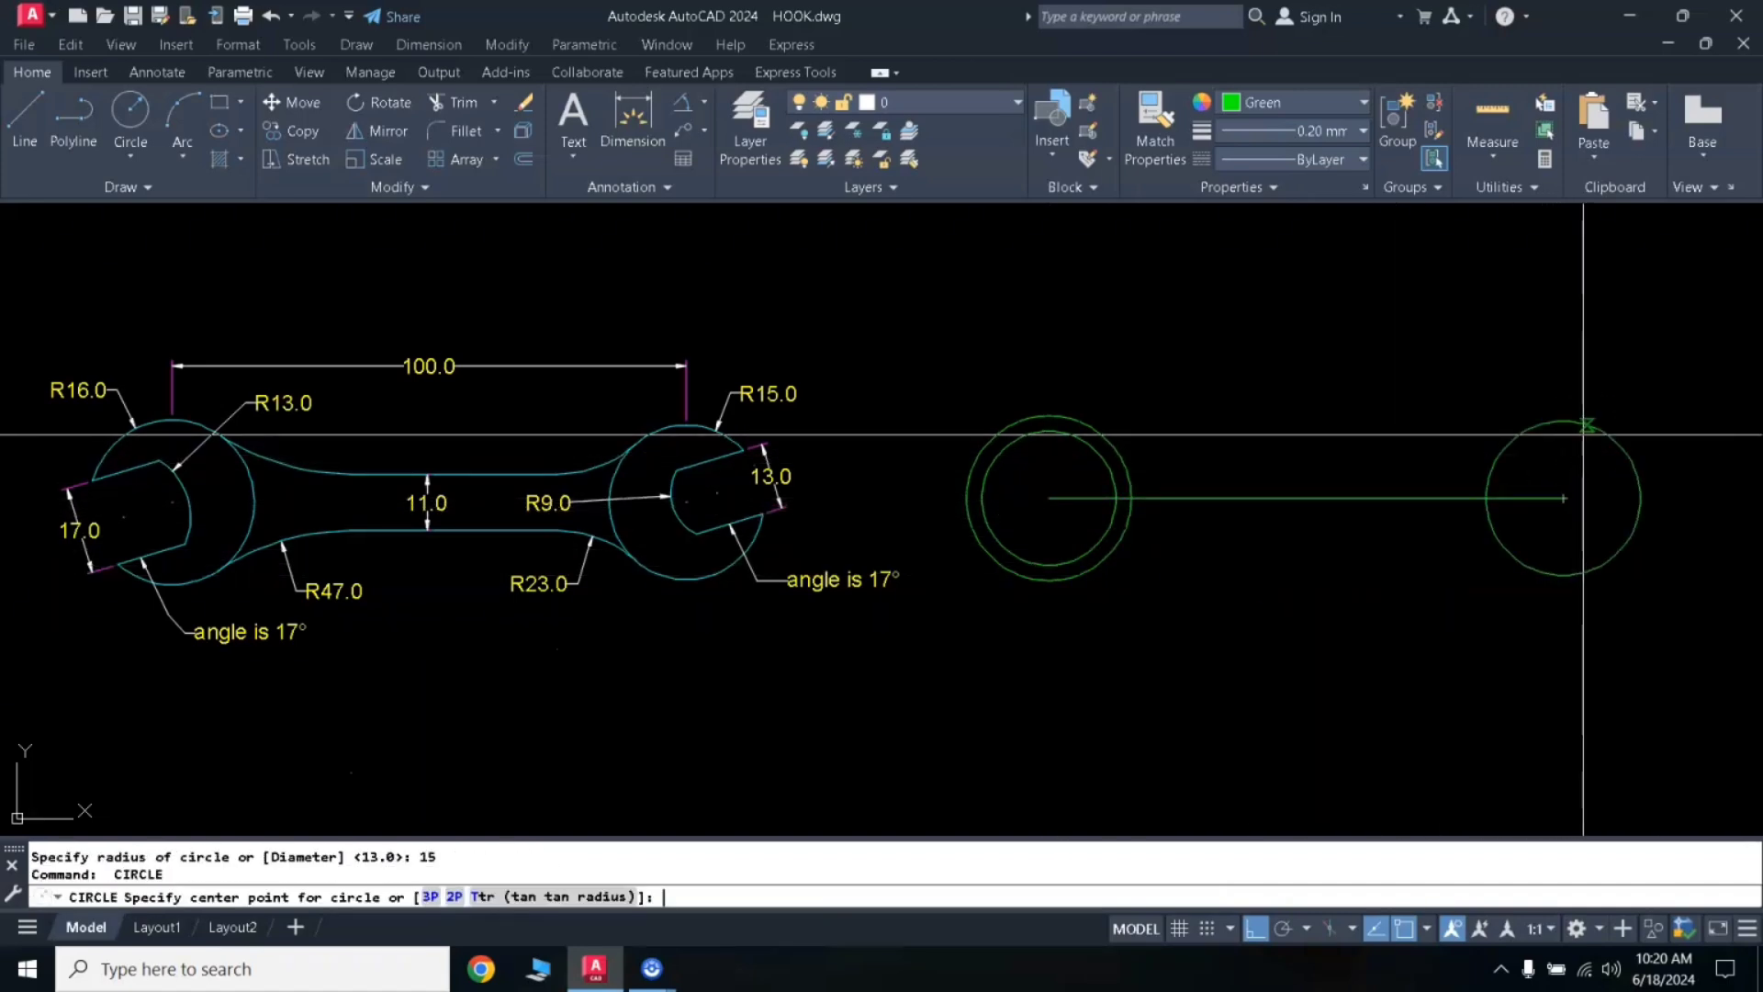
pyautogui.click(1565, 498)
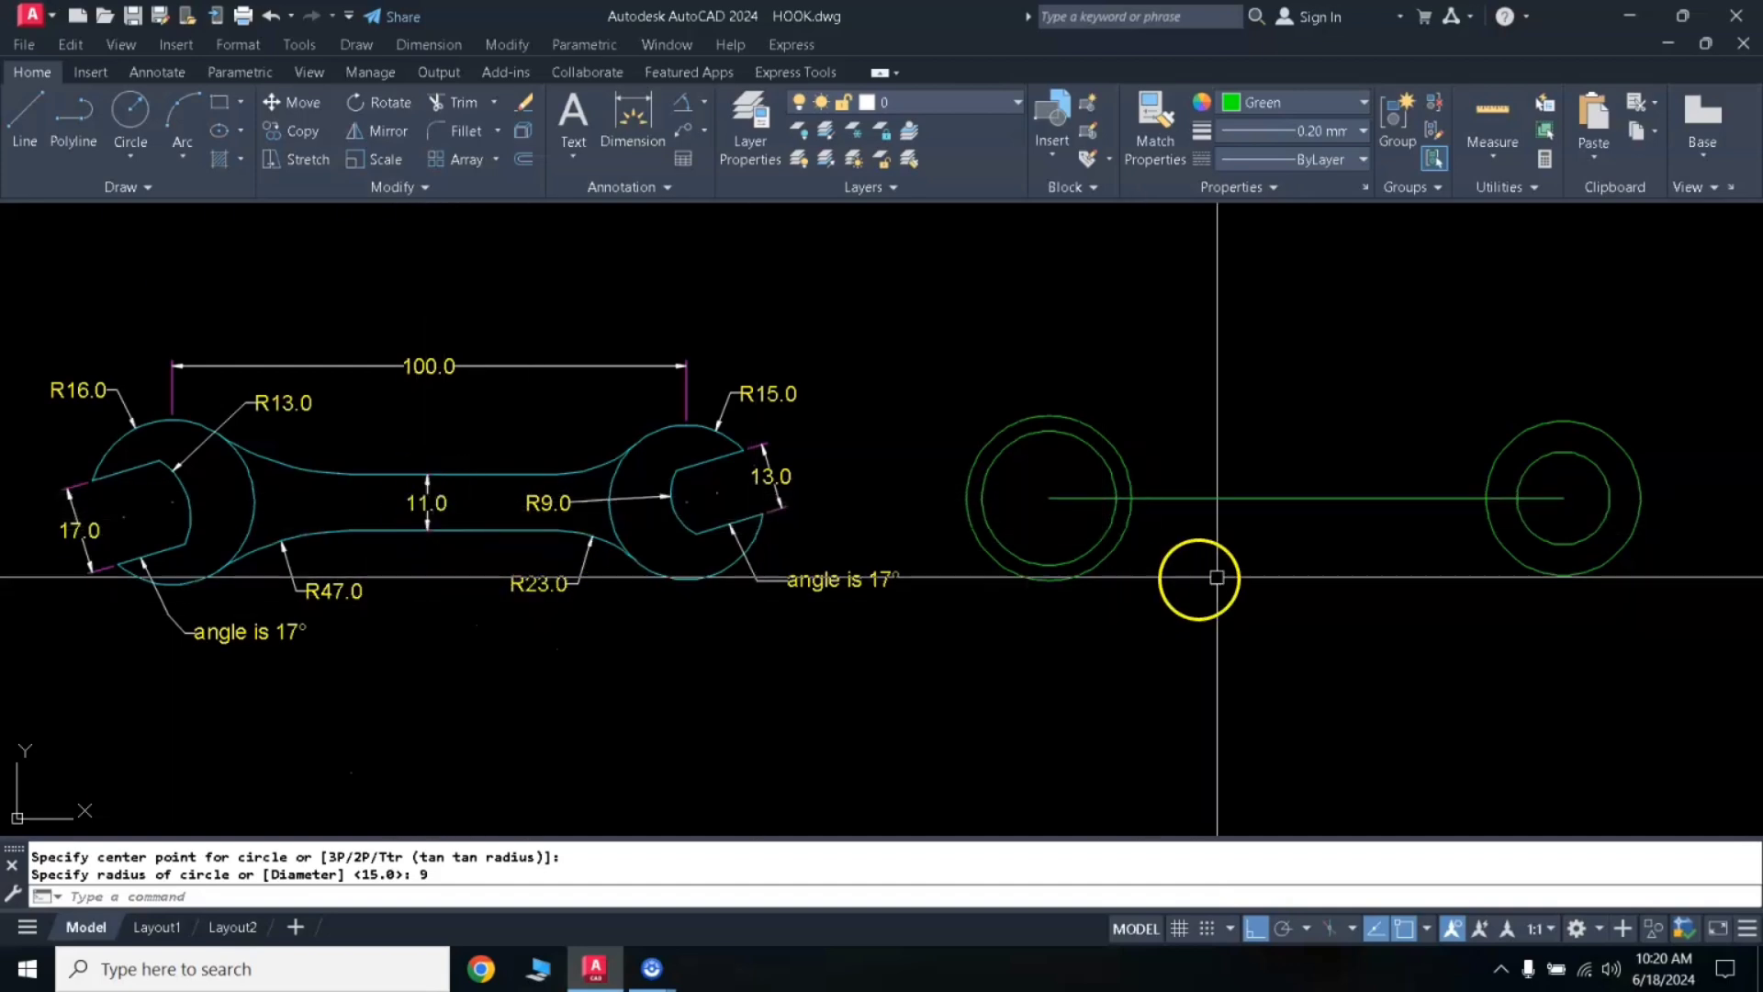
# Offset the centre line above and below by half the 11-unit handle width to form the handle's two edges
pyautogui.press('Return')
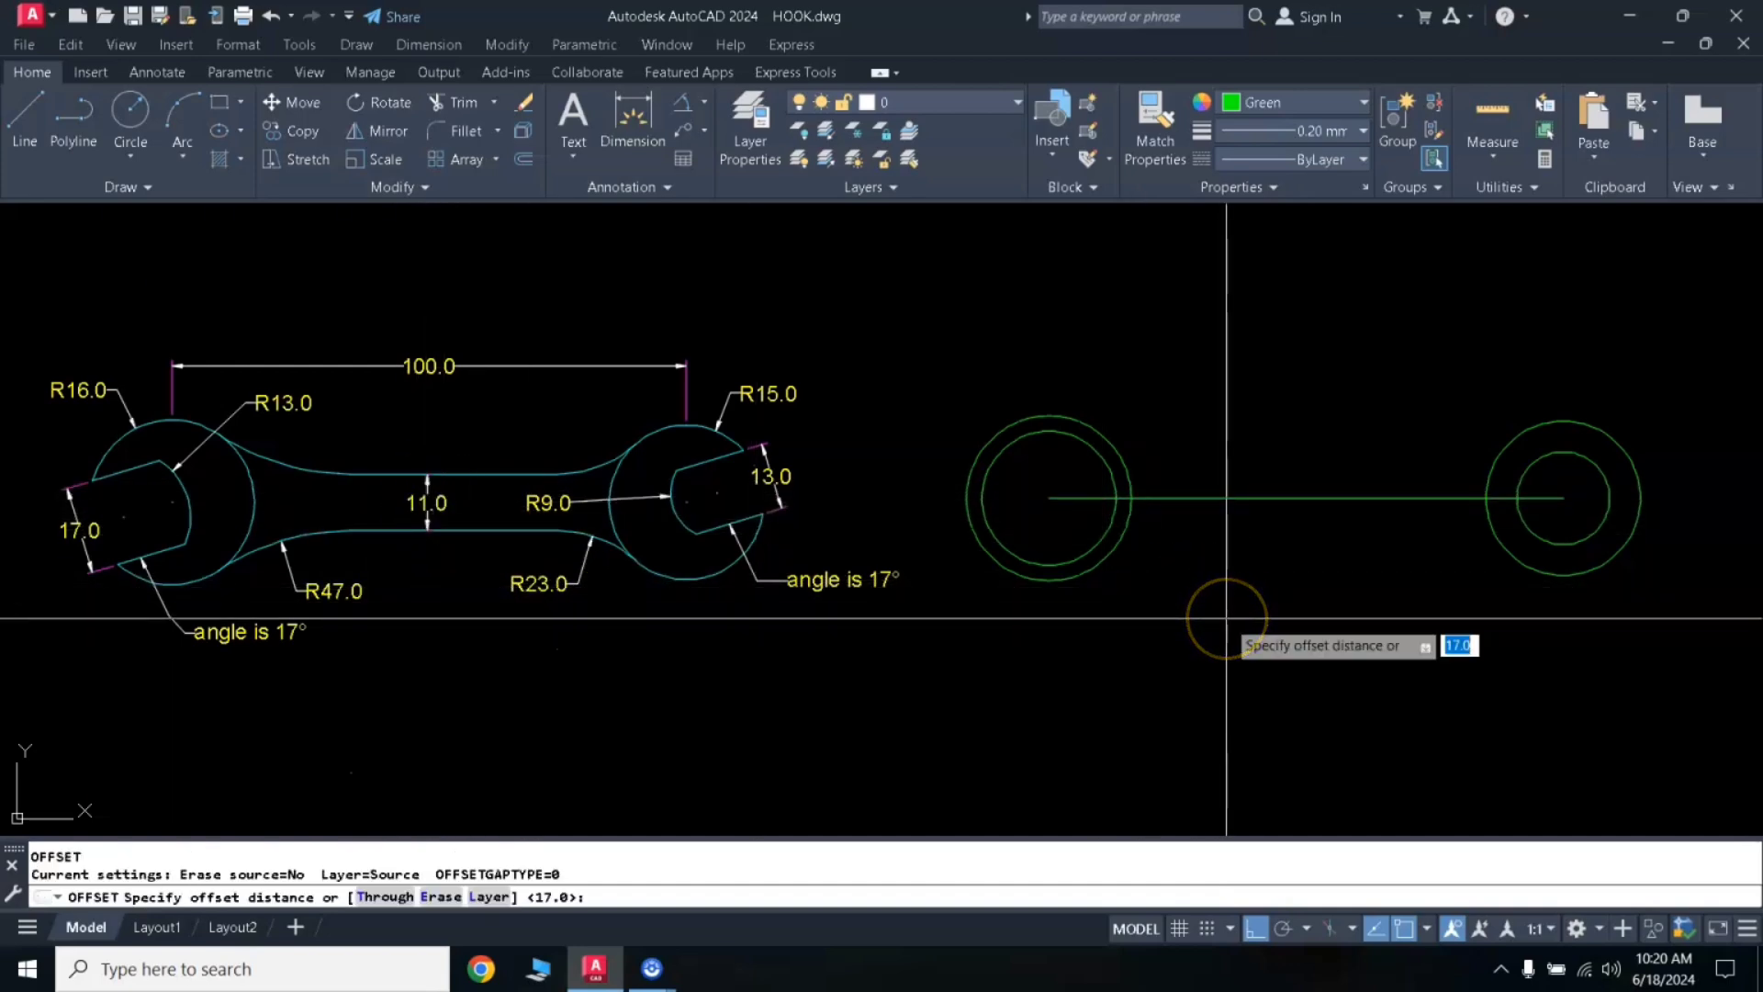
pyautogui.press('Return')
pyautogui.click(1271, 498)
pyautogui.click(1274, 469)
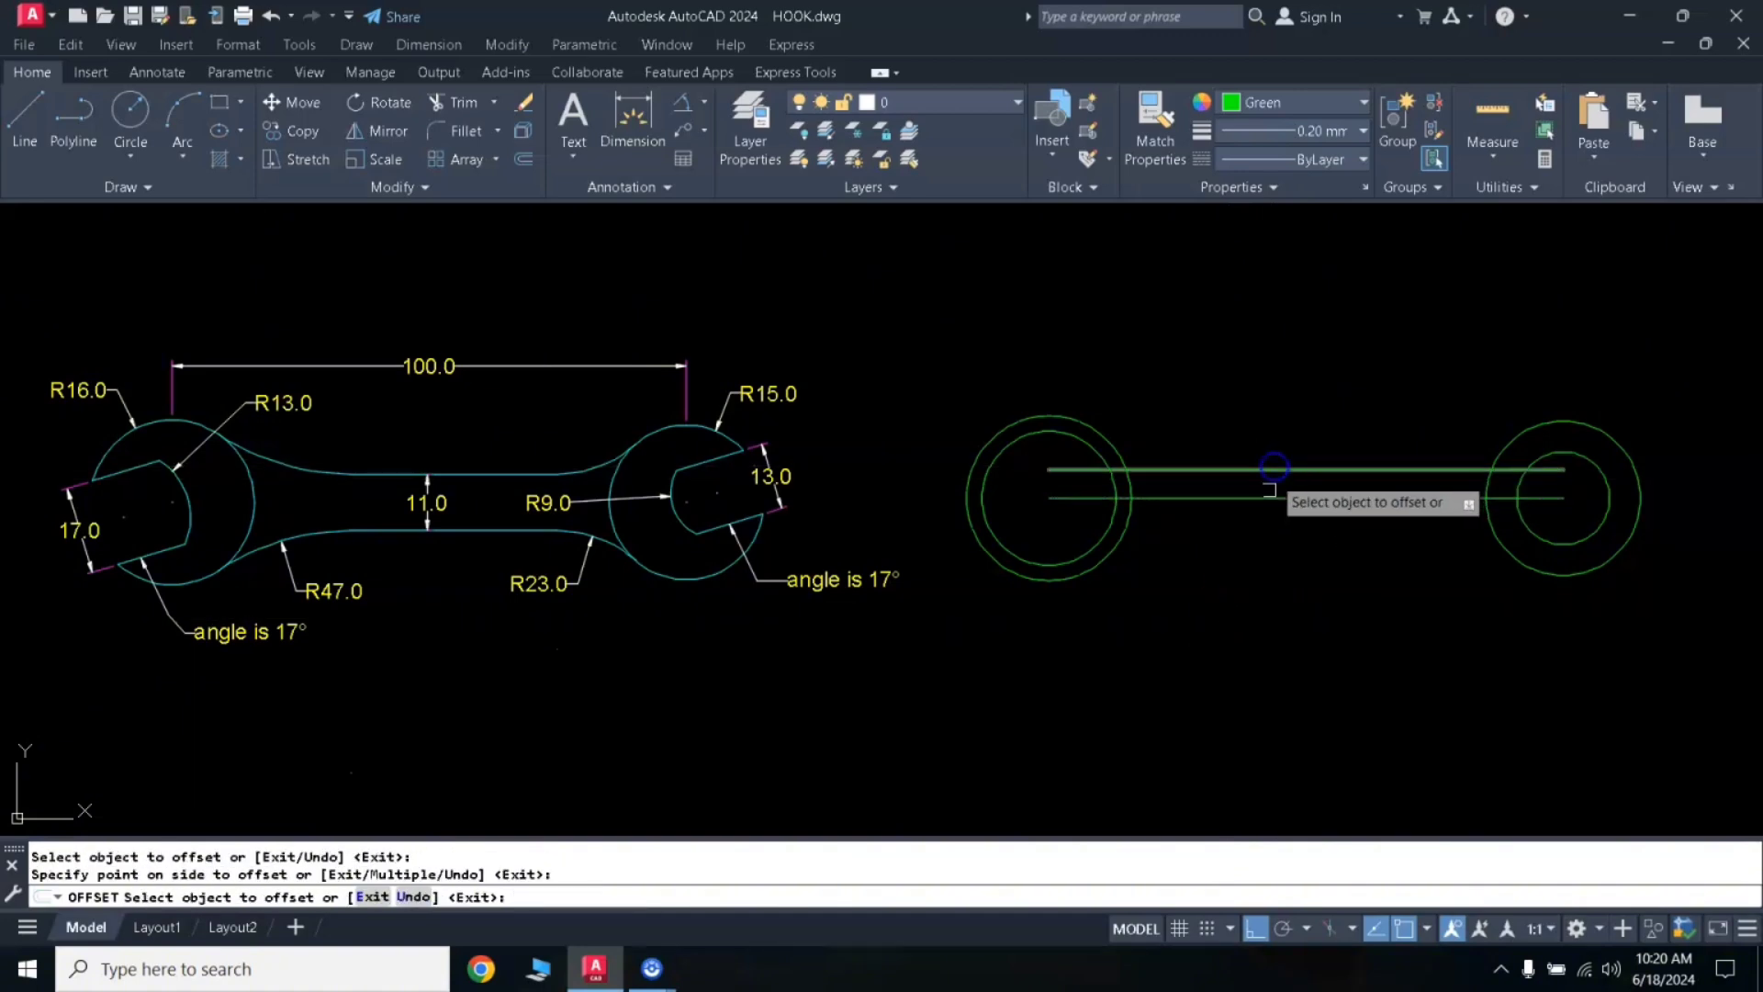
pyautogui.click(1283, 496)
pyautogui.click(1277, 572)
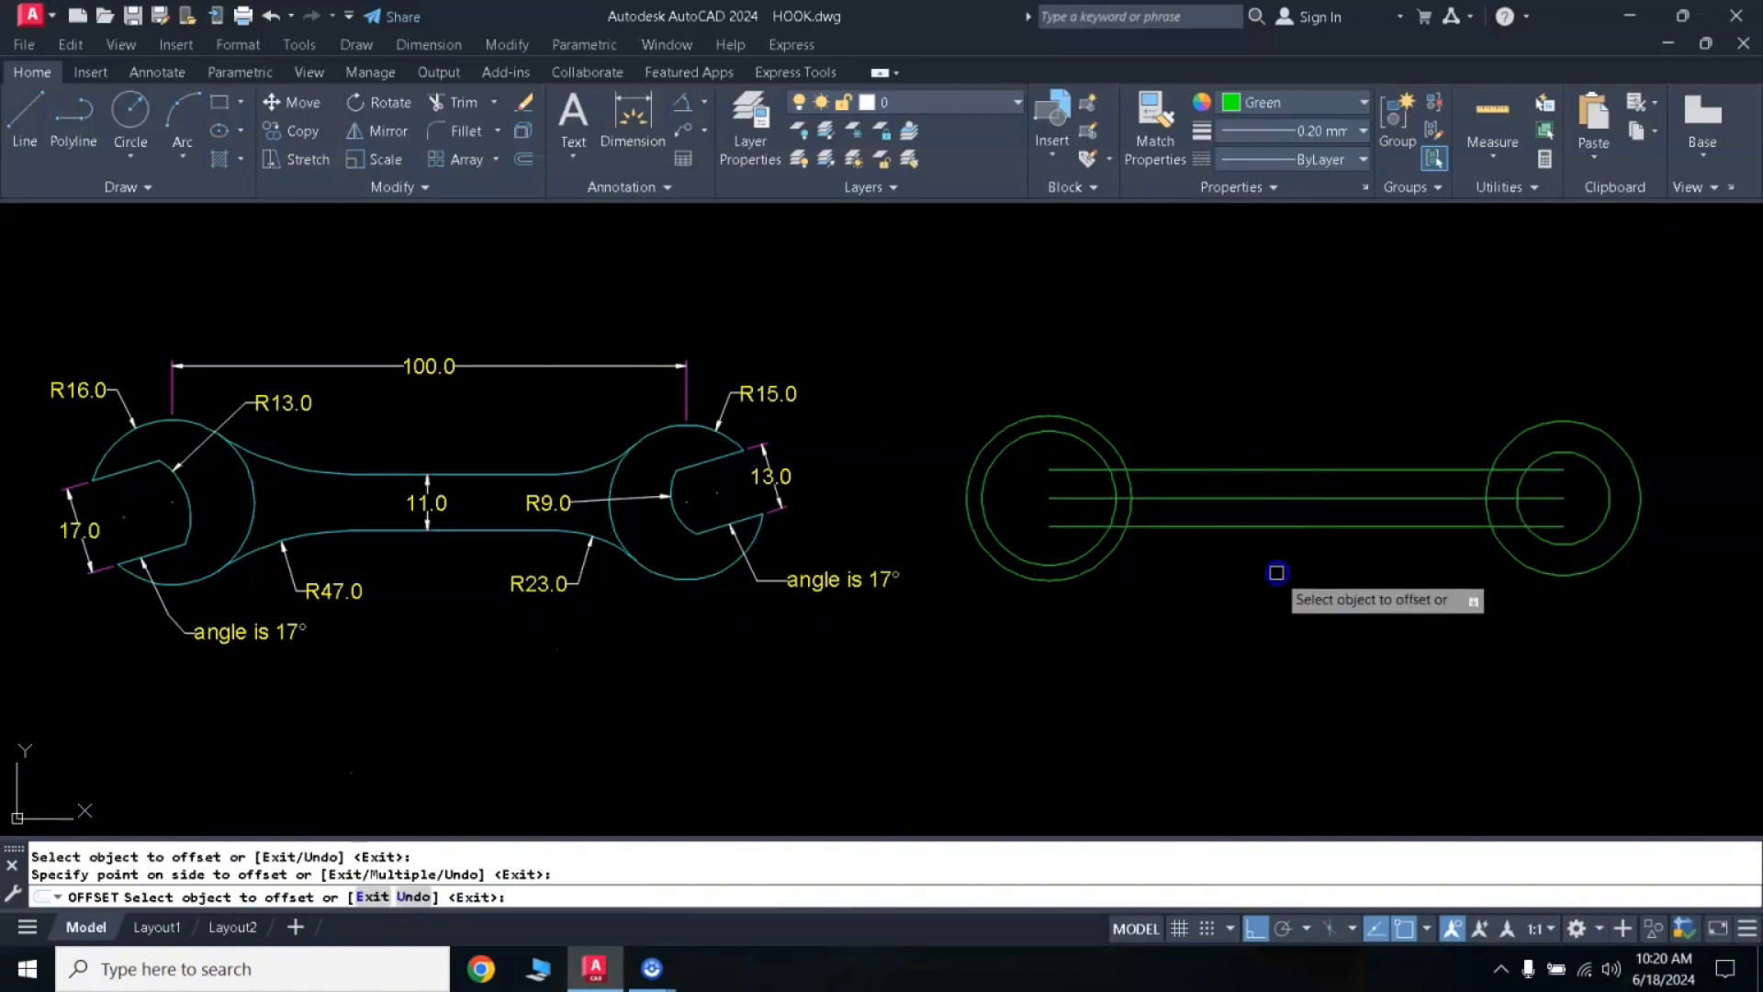
pyautogui.press('Return')
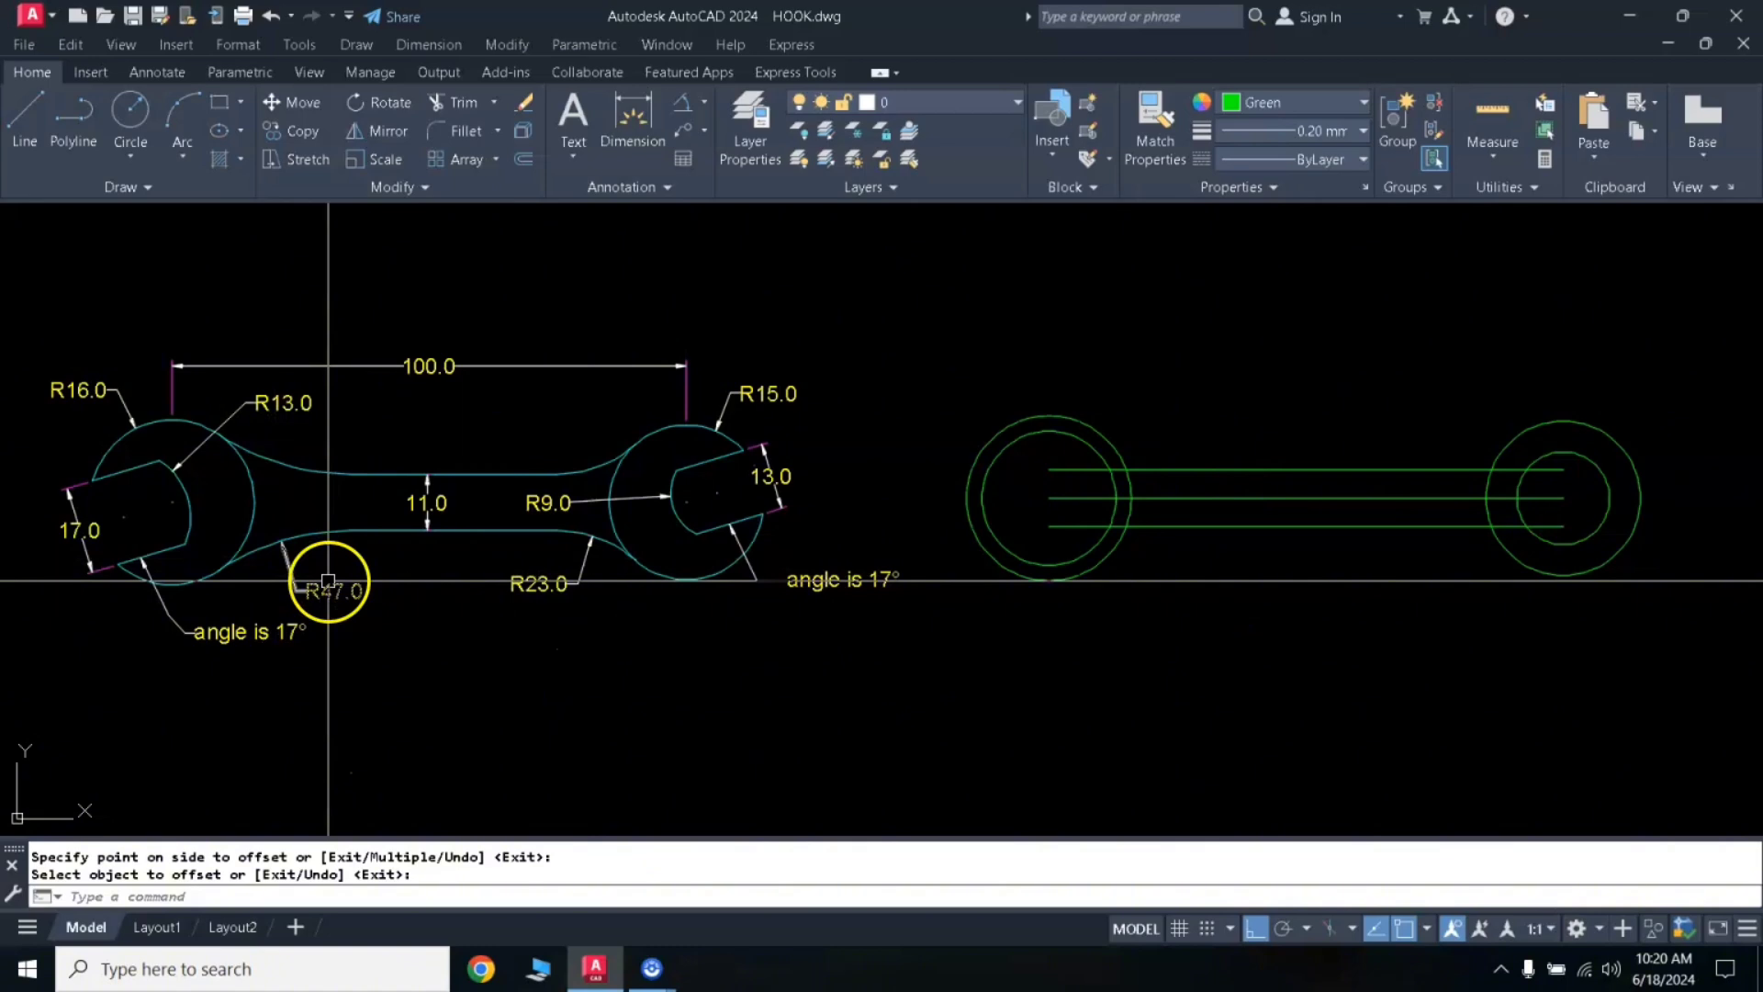
# Fillet the radius 16 circle to the handle's lower and upper edges with a radius of 47
pyautogui.write('f')
pyautogui.press('Return')
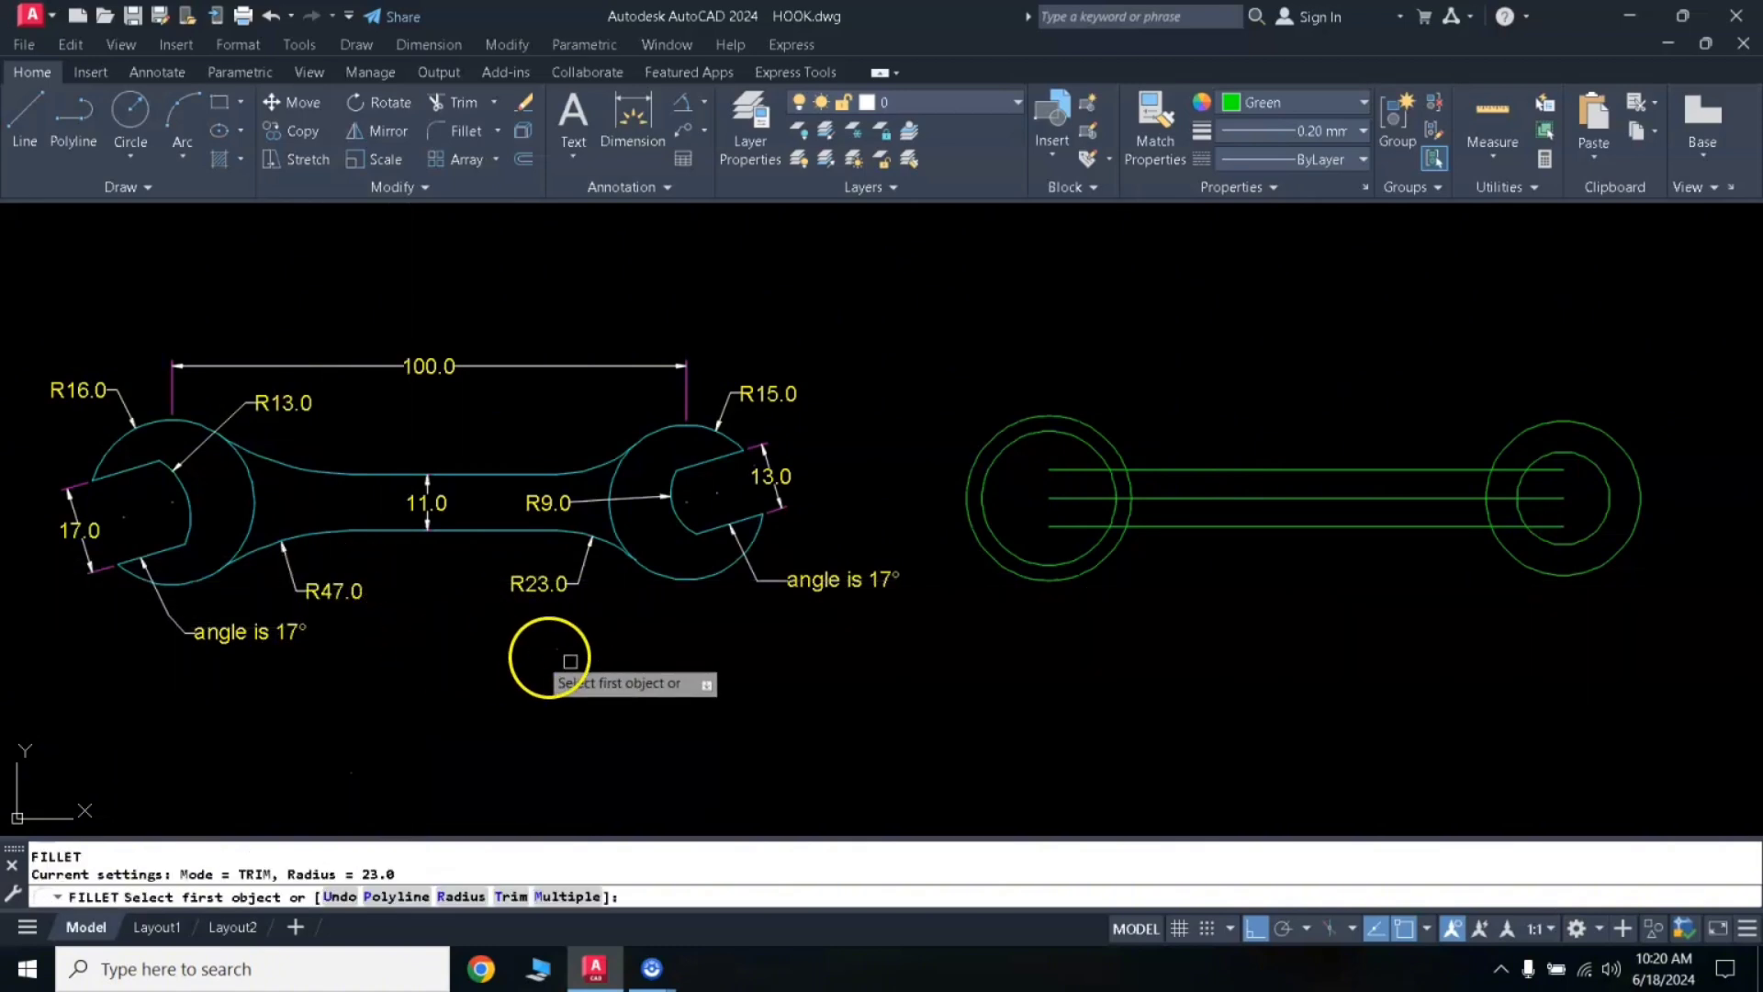
pyautogui.write('r')
pyautogui.press('Return')
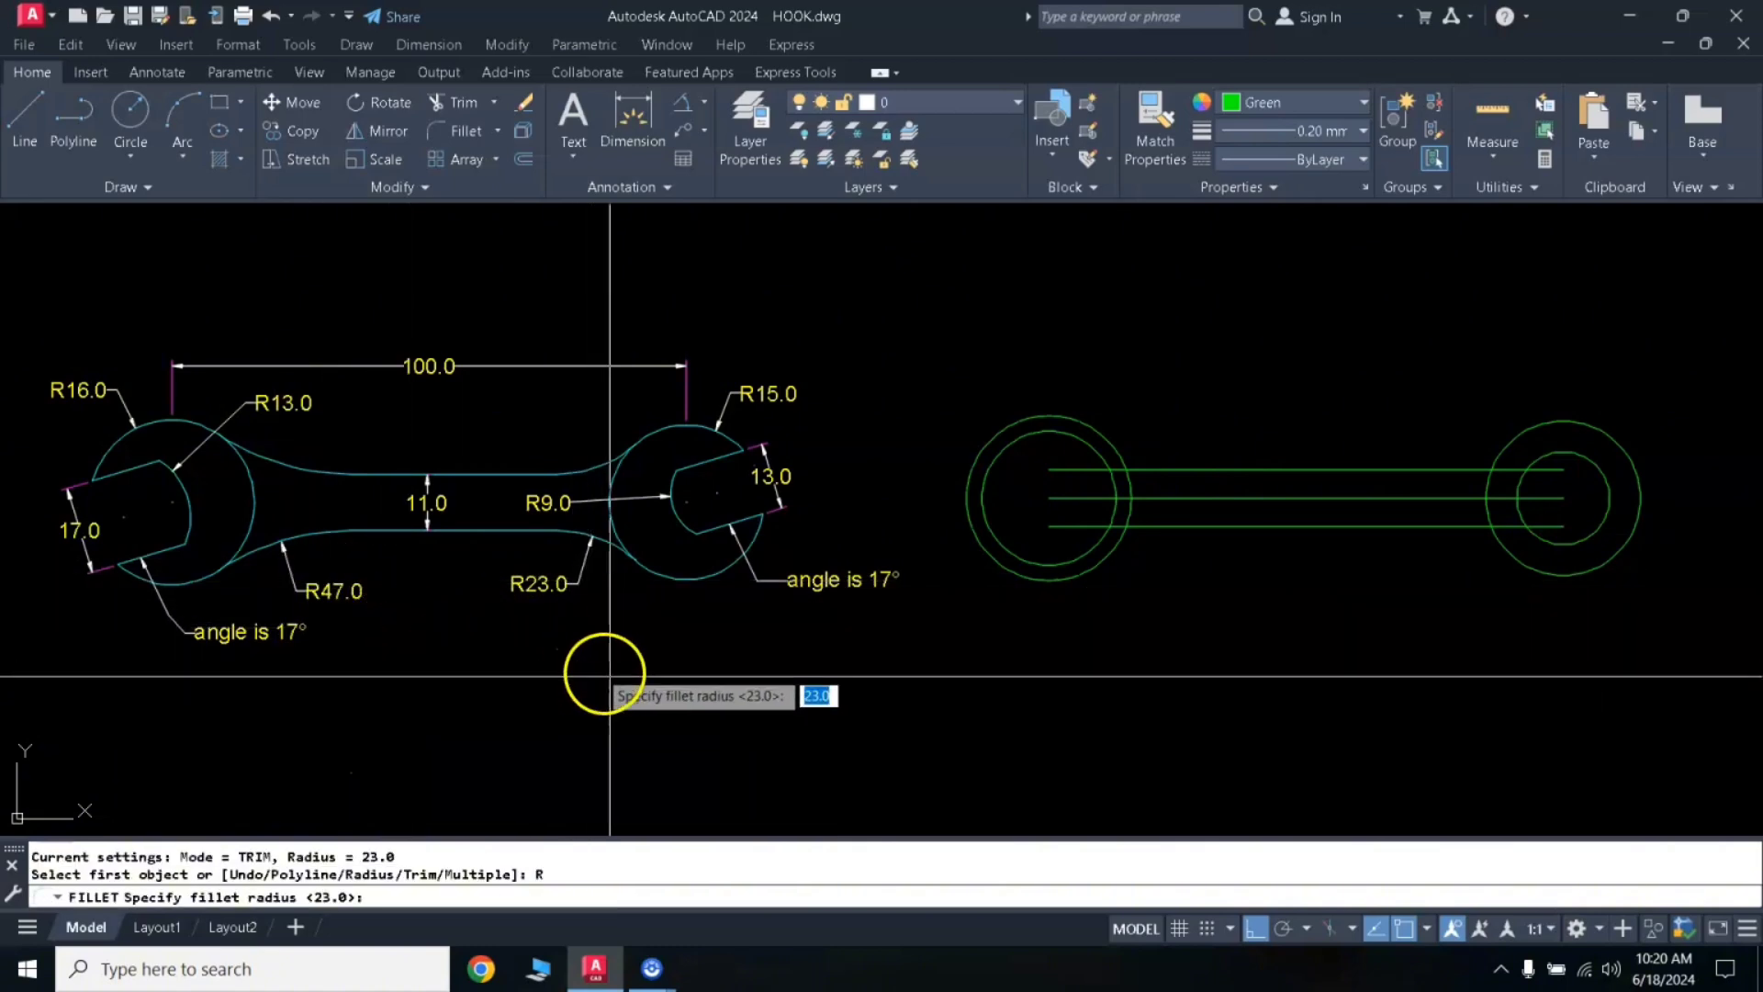
pyautogui.write('47')
pyautogui.press('Return')
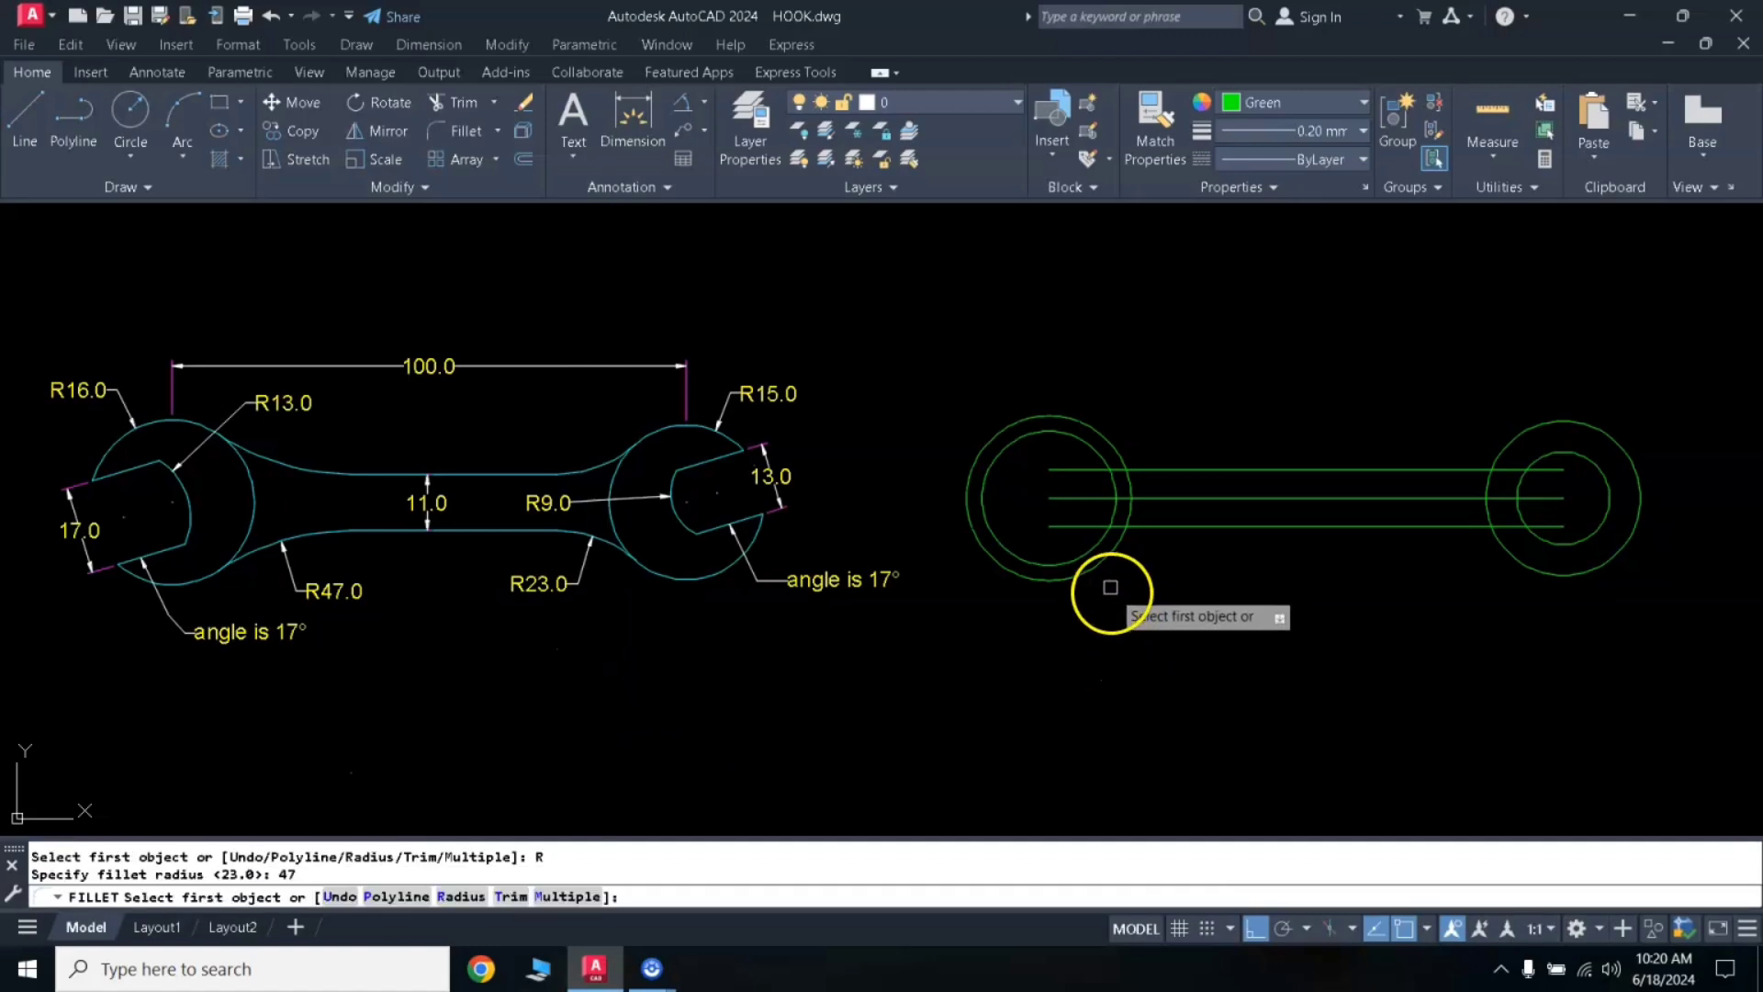
pyautogui.click(1105, 561)
pyautogui.click(1183, 531)
pyautogui.press('Return')
pyautogui.click(1105, 440)
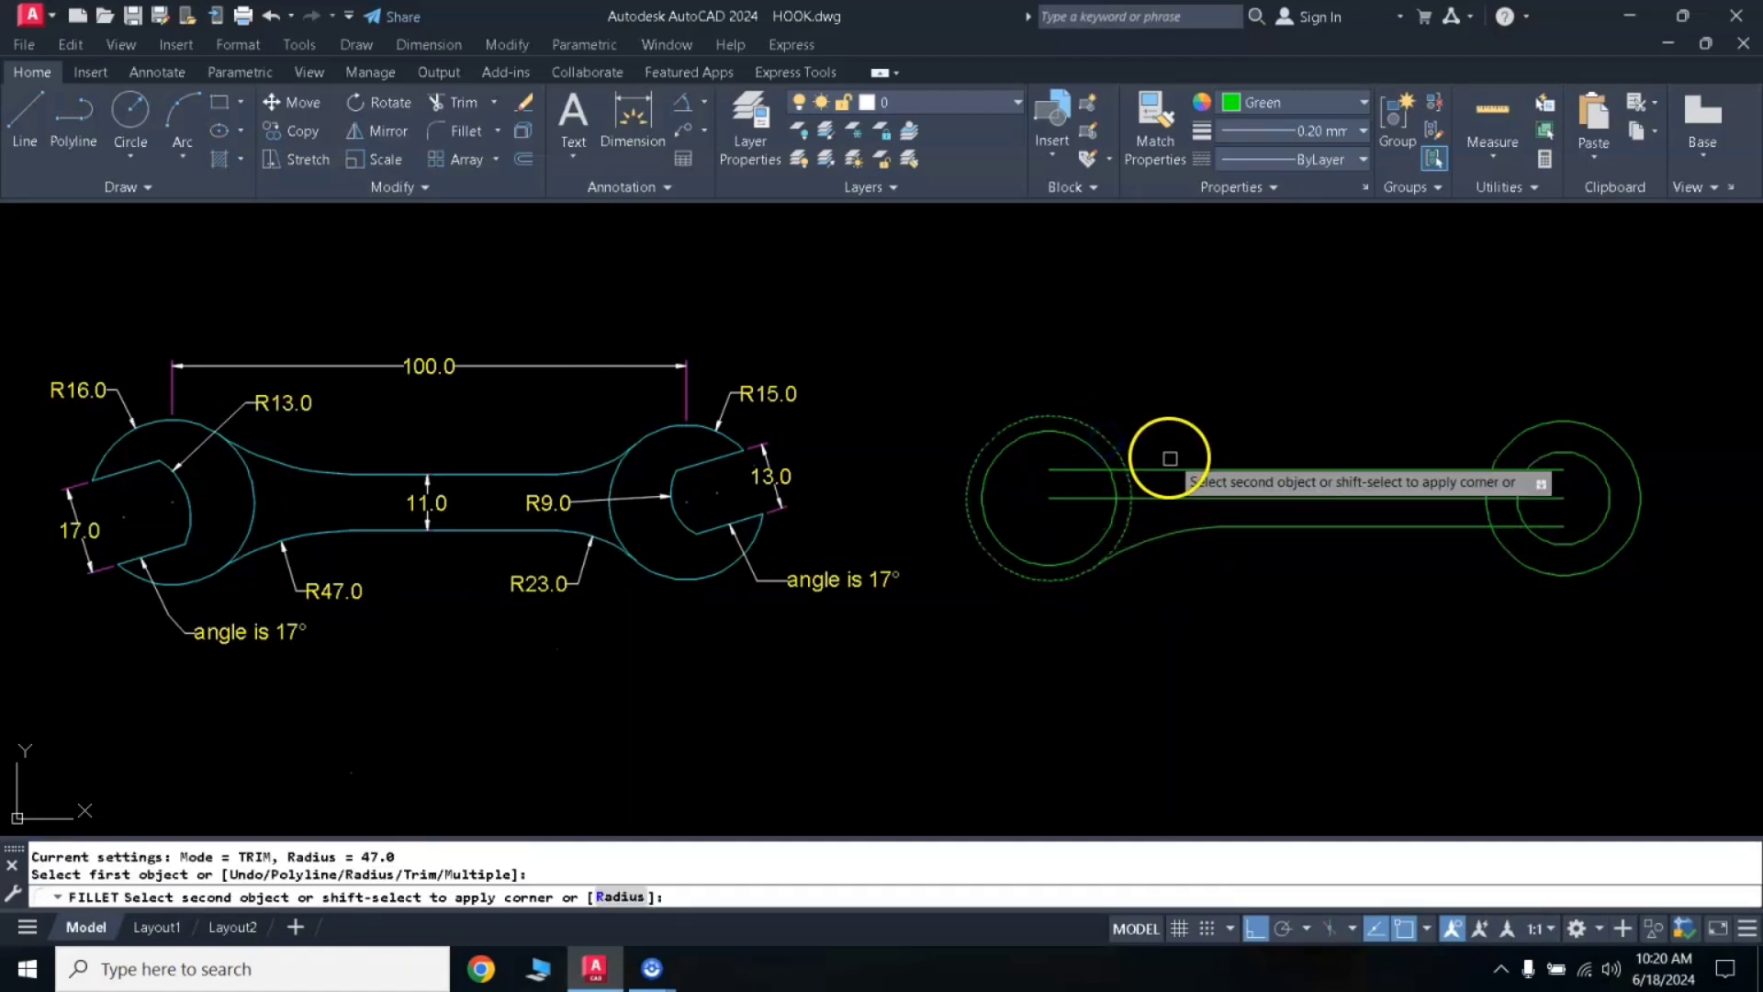
pyautogui.click(1171, 463)
pyautogui.press('Return')
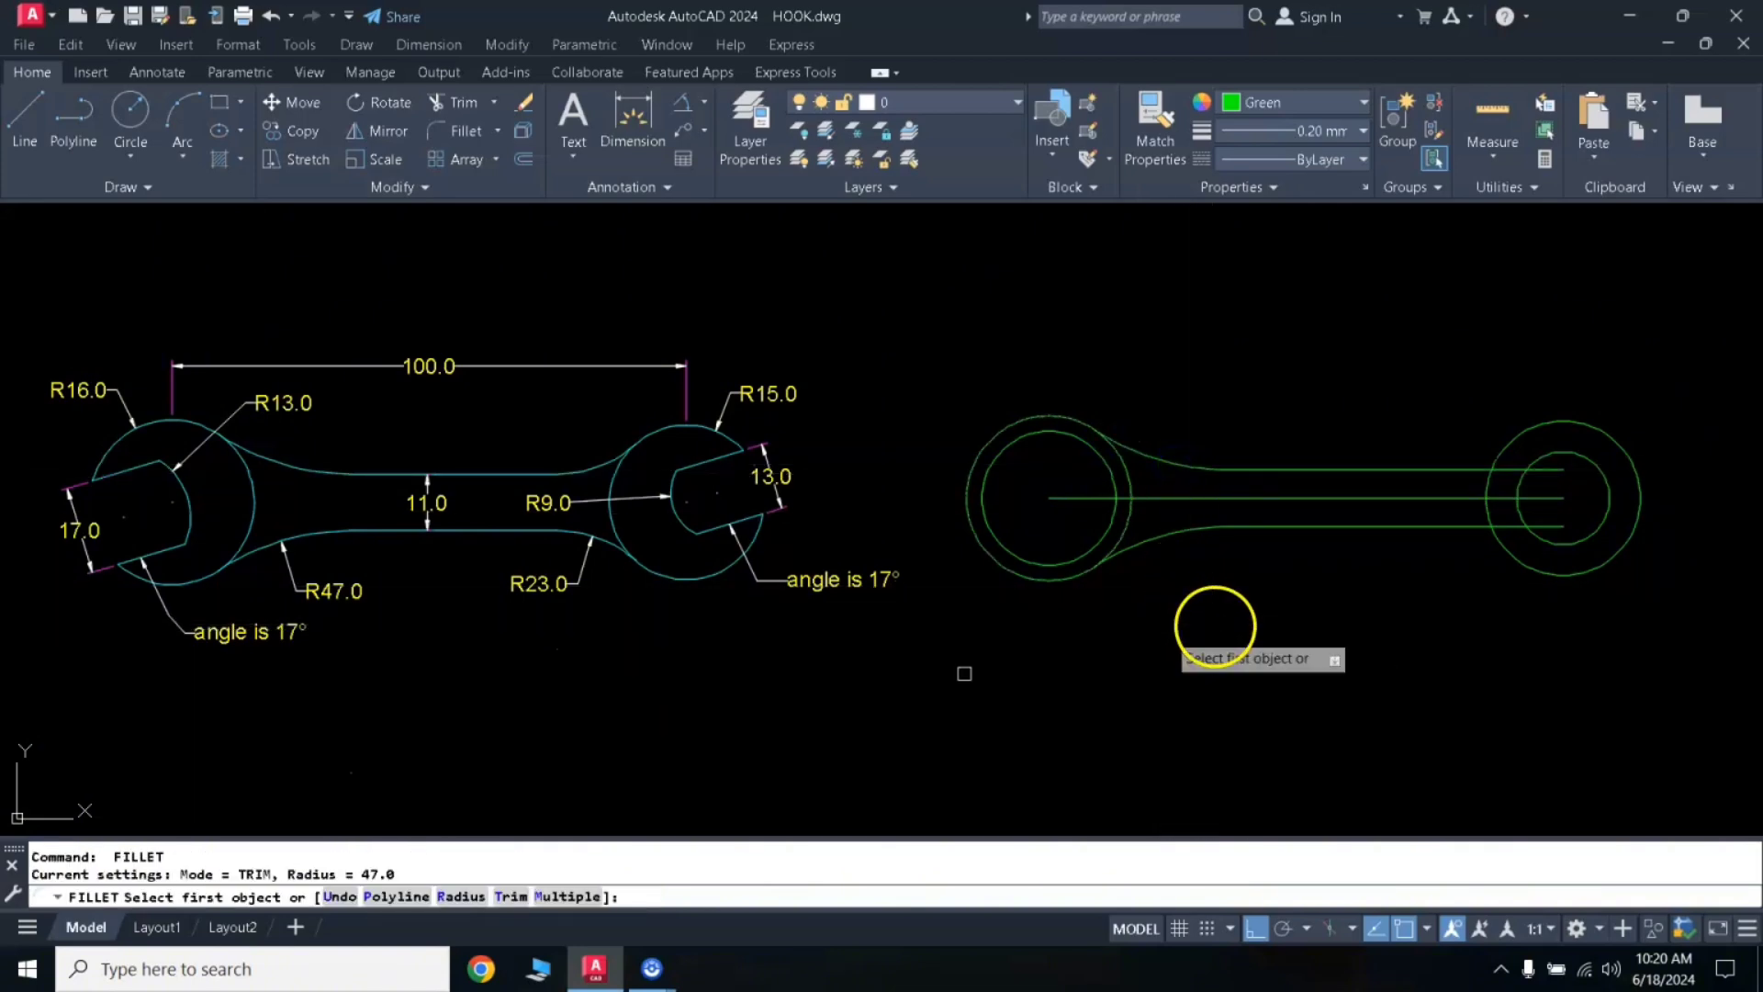
pyautogui.press('Escape')
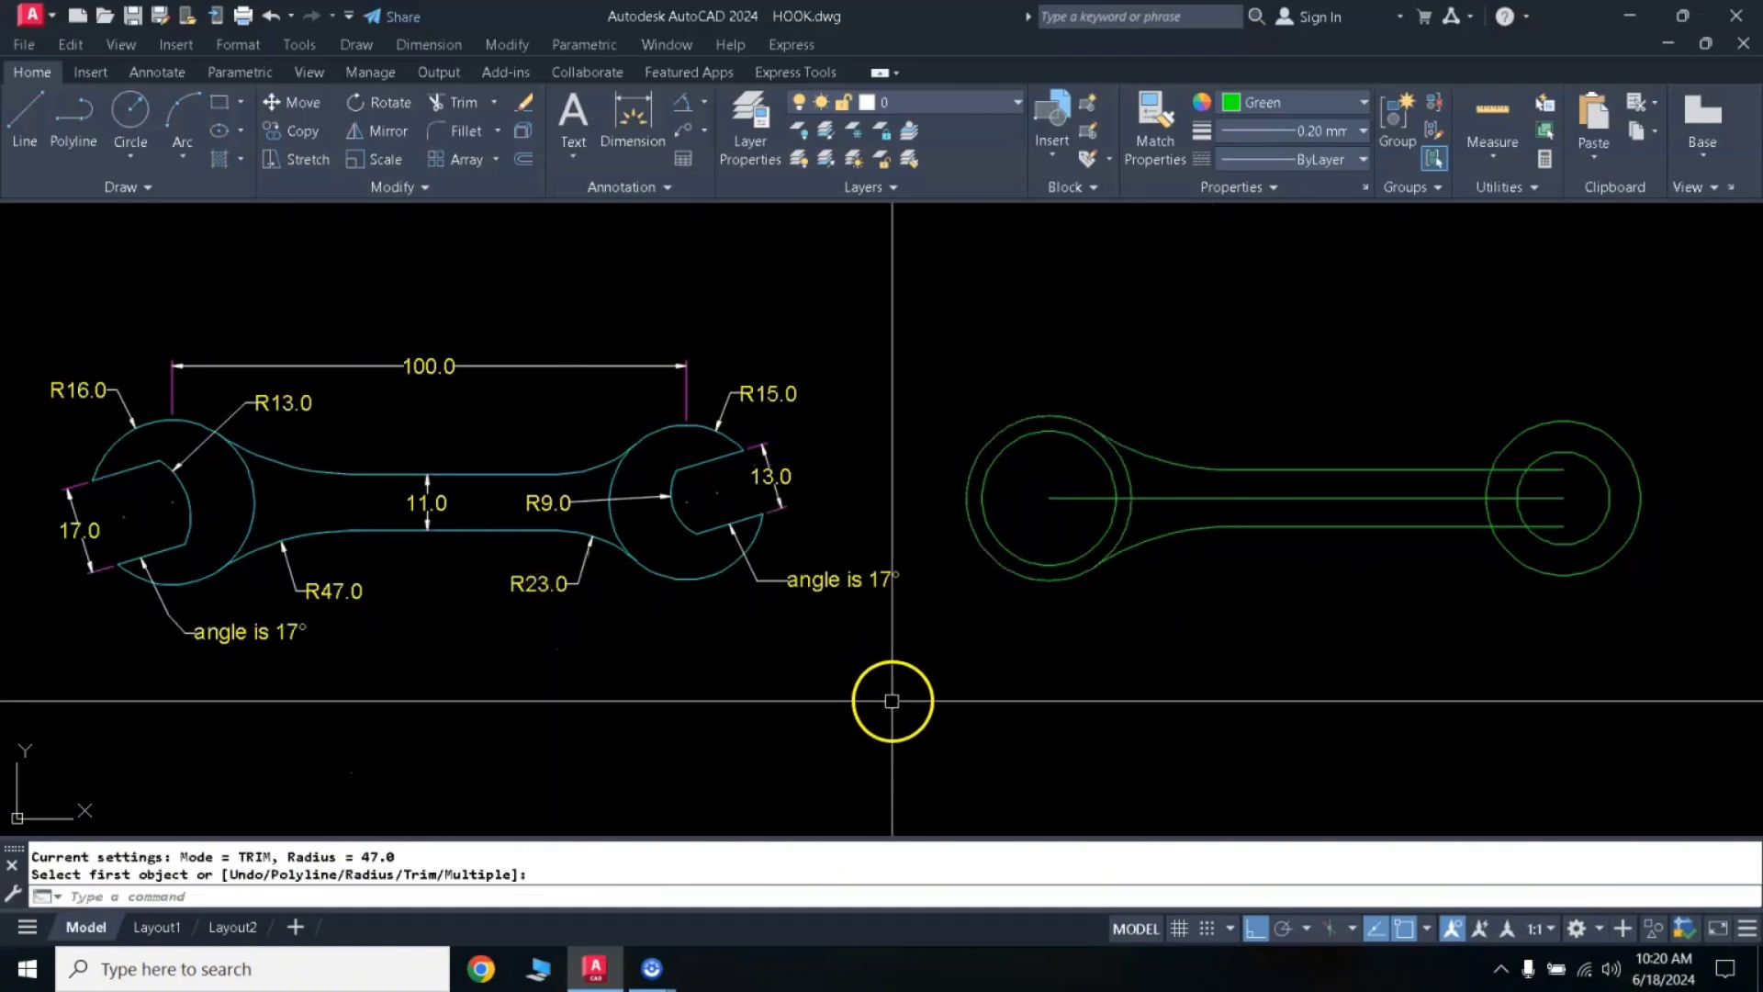
# Fillet the handle's lower and upper edges to the radius 15 circle with a radius of 23
pyautogui.press('Return')
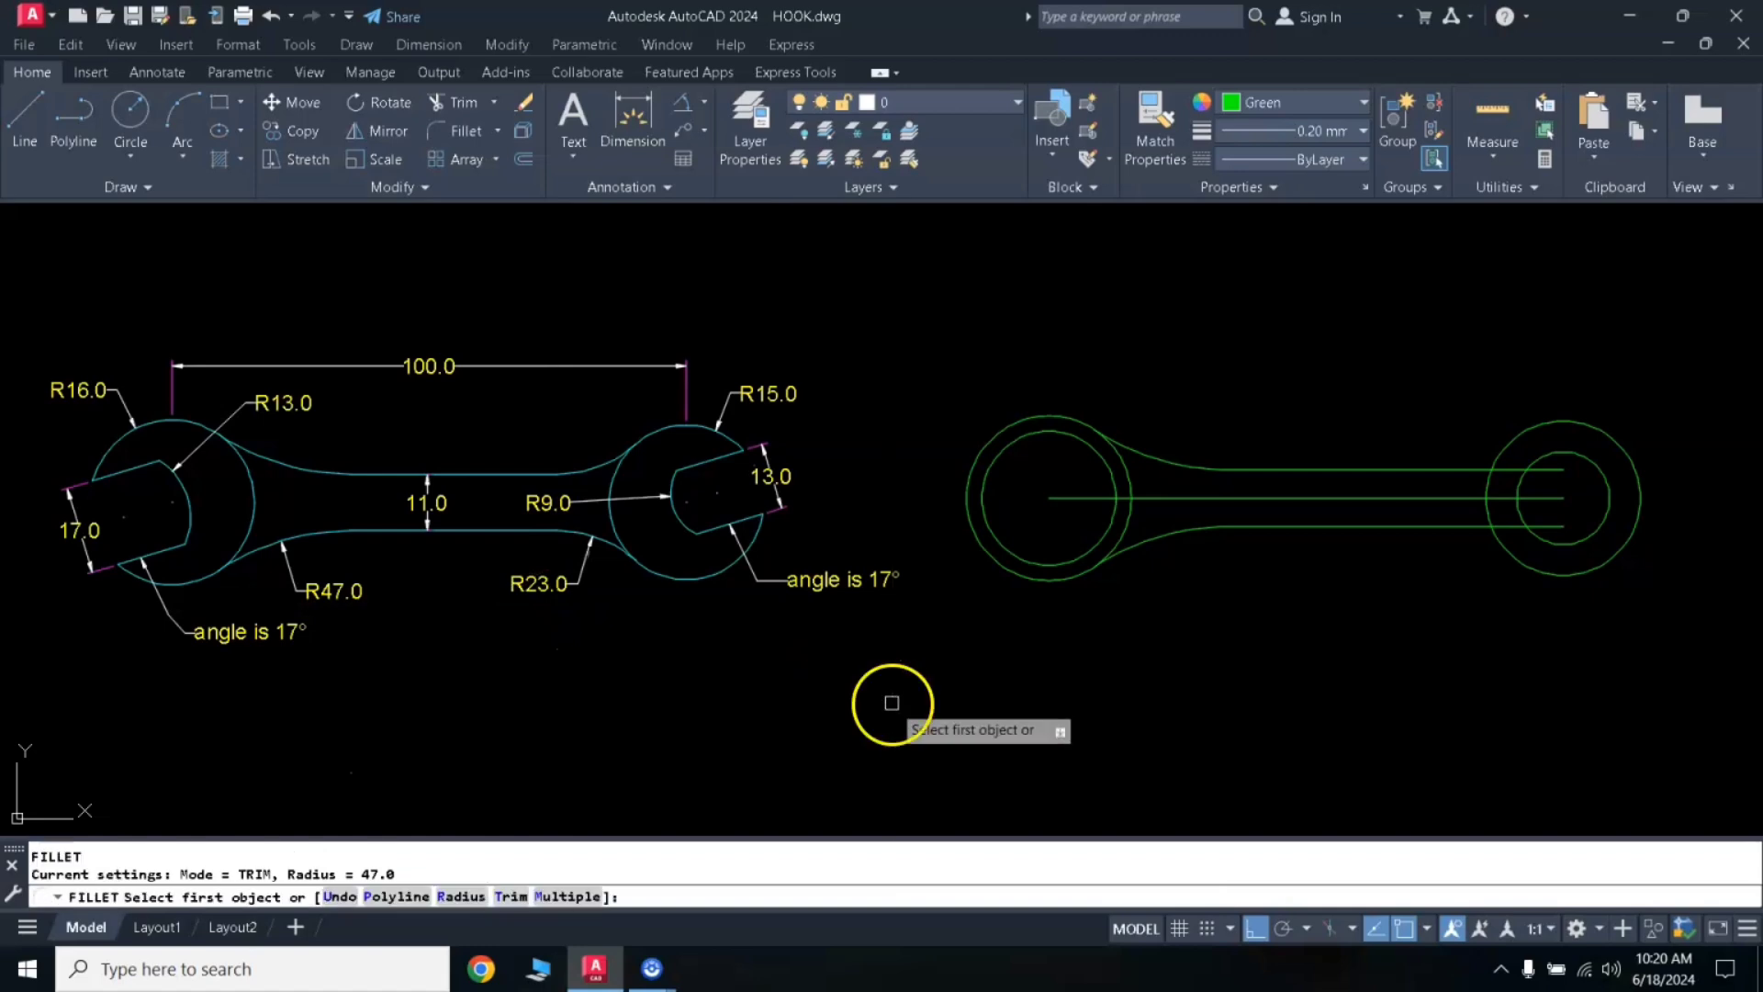
pyautogui.press('Return')
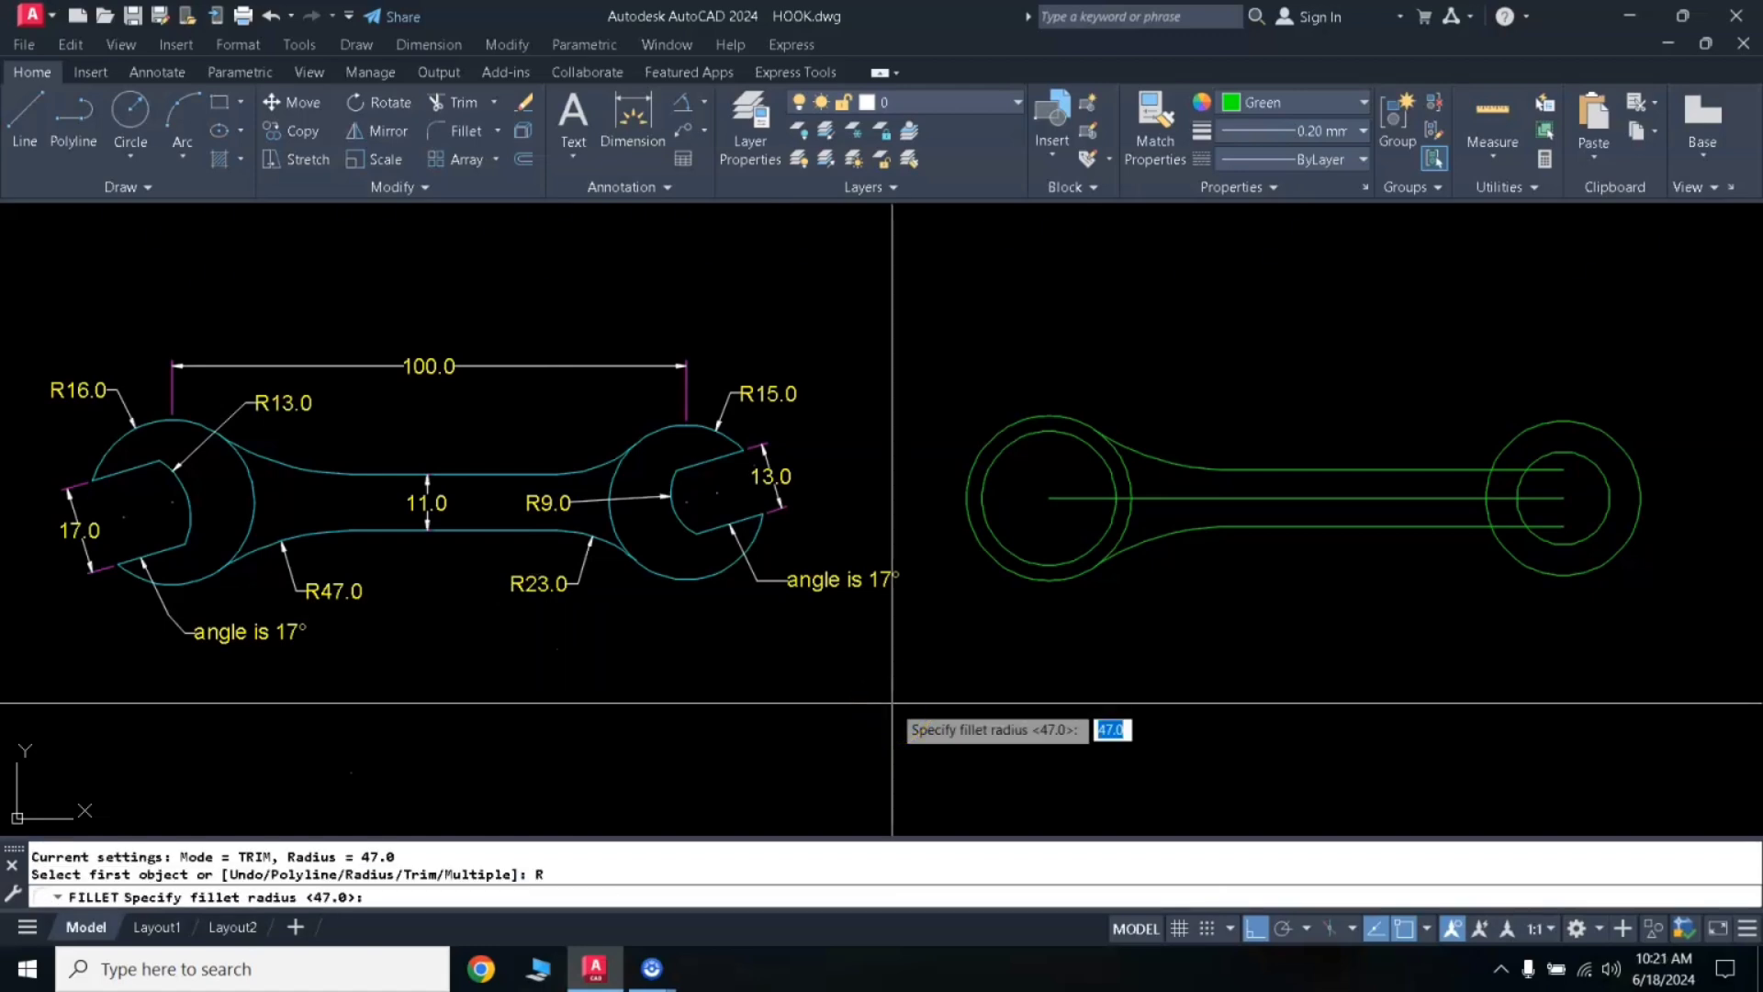
pyautogui.press('Return')
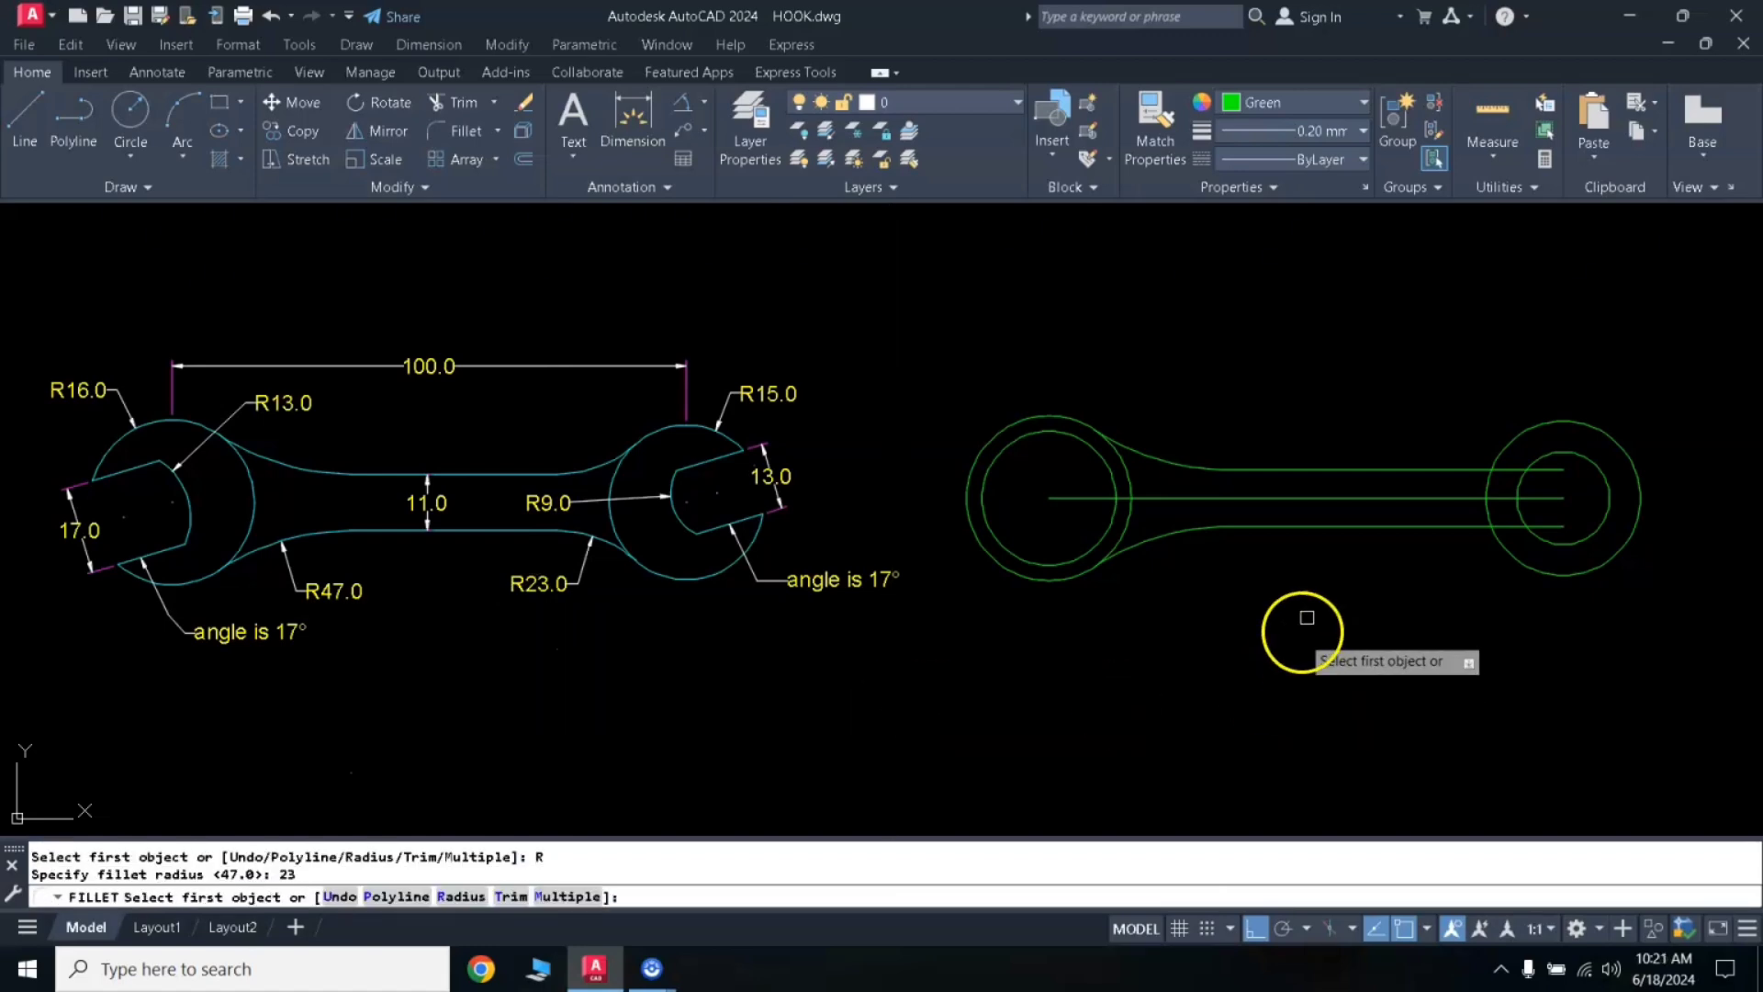
pyautogui.click(1406, 526)
pyautogui.click(1499, 542)
pyautogui.press('Return')
pyautogui.click(1452, 469)
pyautogui.click(1505, 449)
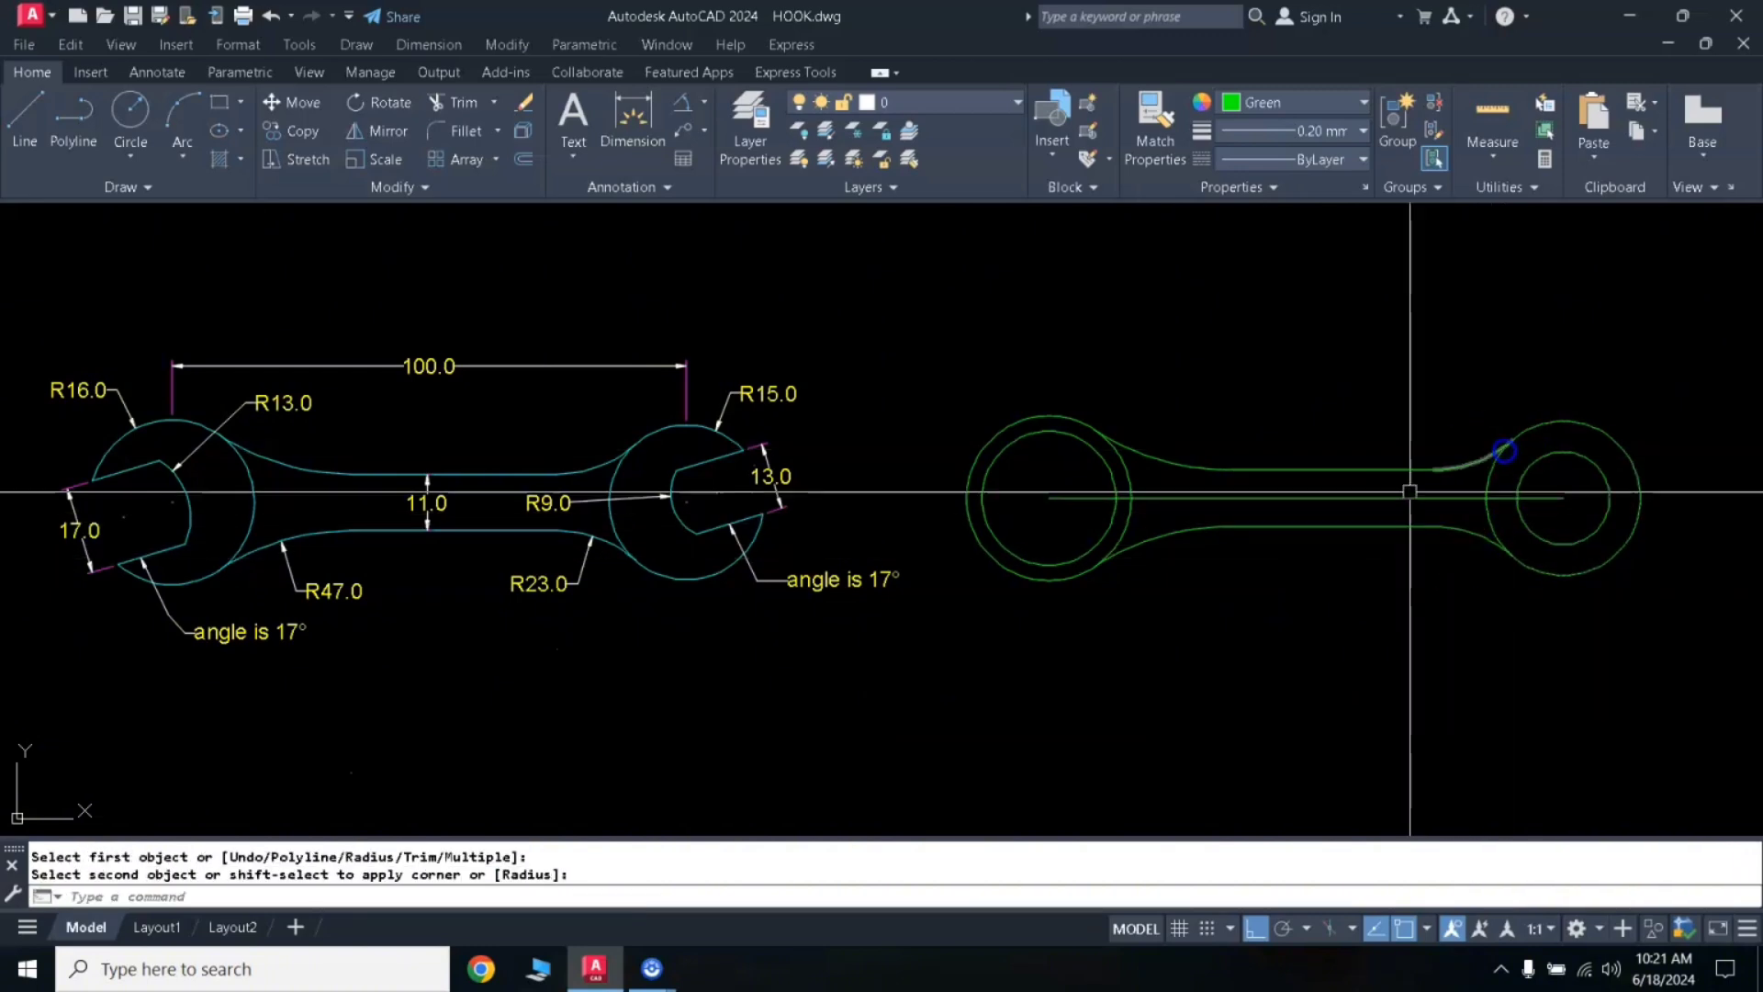
# Add a horizontal linear dimension above the new wrench between the centres of its two heads
pyautogui.click(703, 104)
pyautogui.click(713, 145)
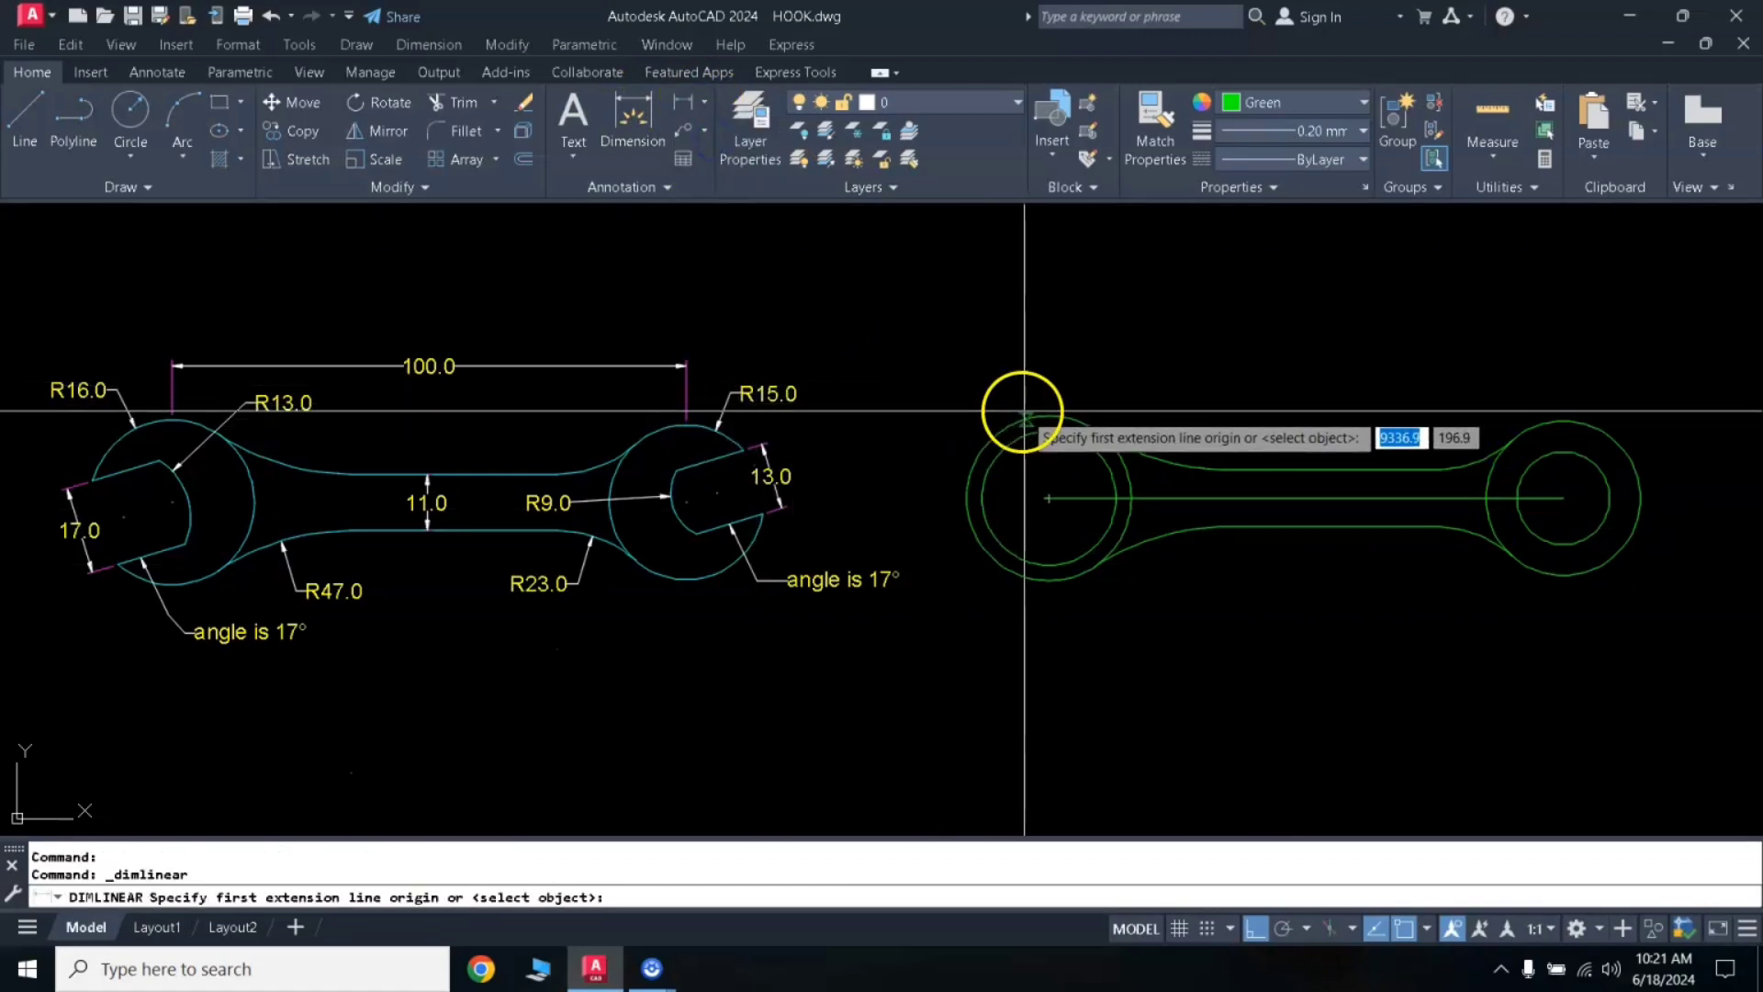
pyautogui.click(1559, 415)
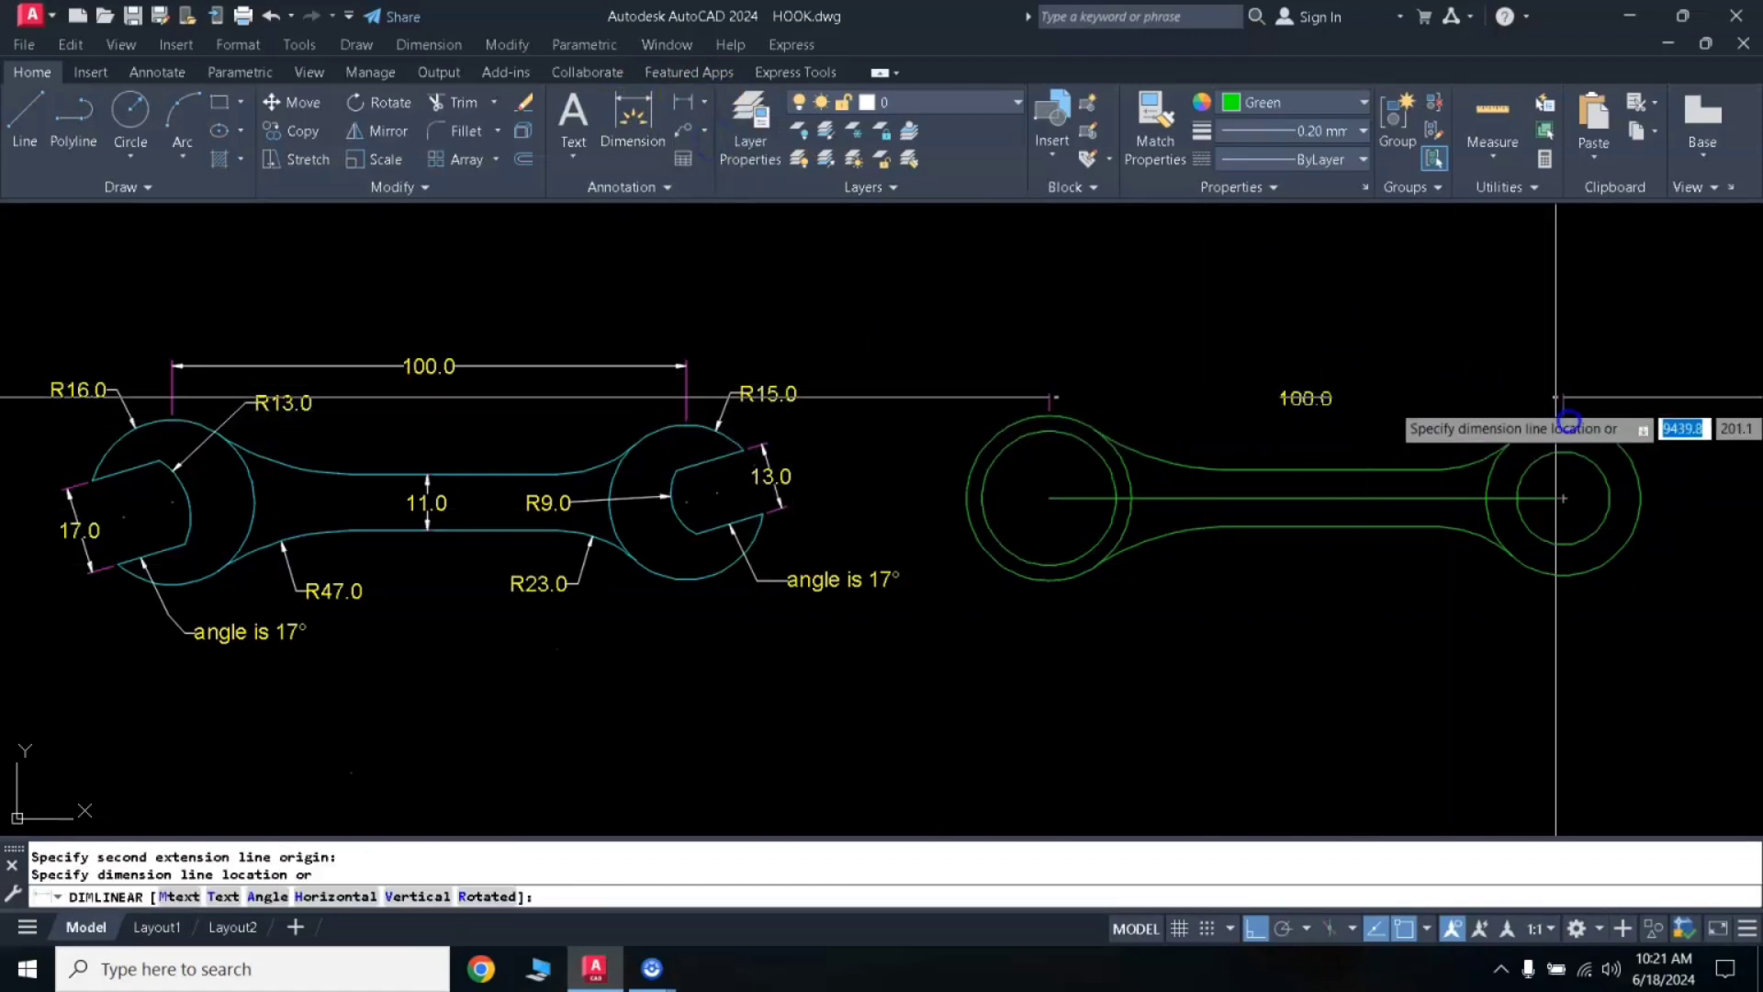
pyautogui.click(1550, 355)
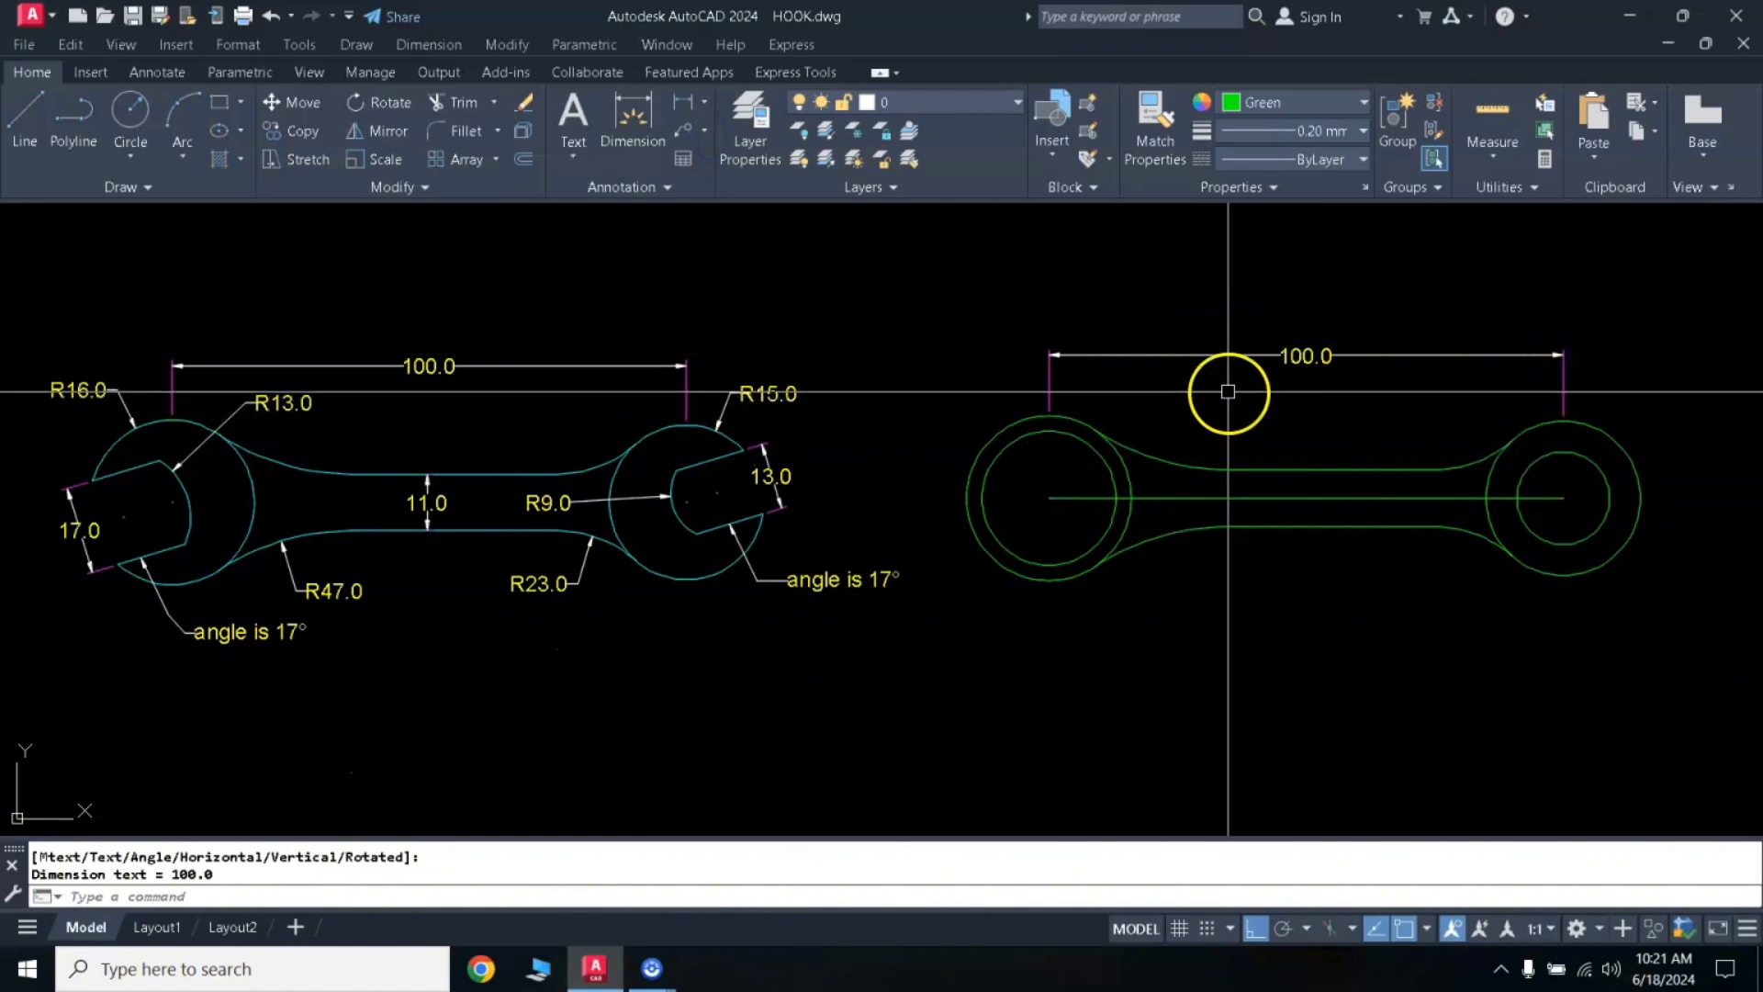
# Erase the centre line running between the two heads of the new wrench
pyautogui.click(1304, 495)
pyautogui.write('E')
pyautogui.press('Return')
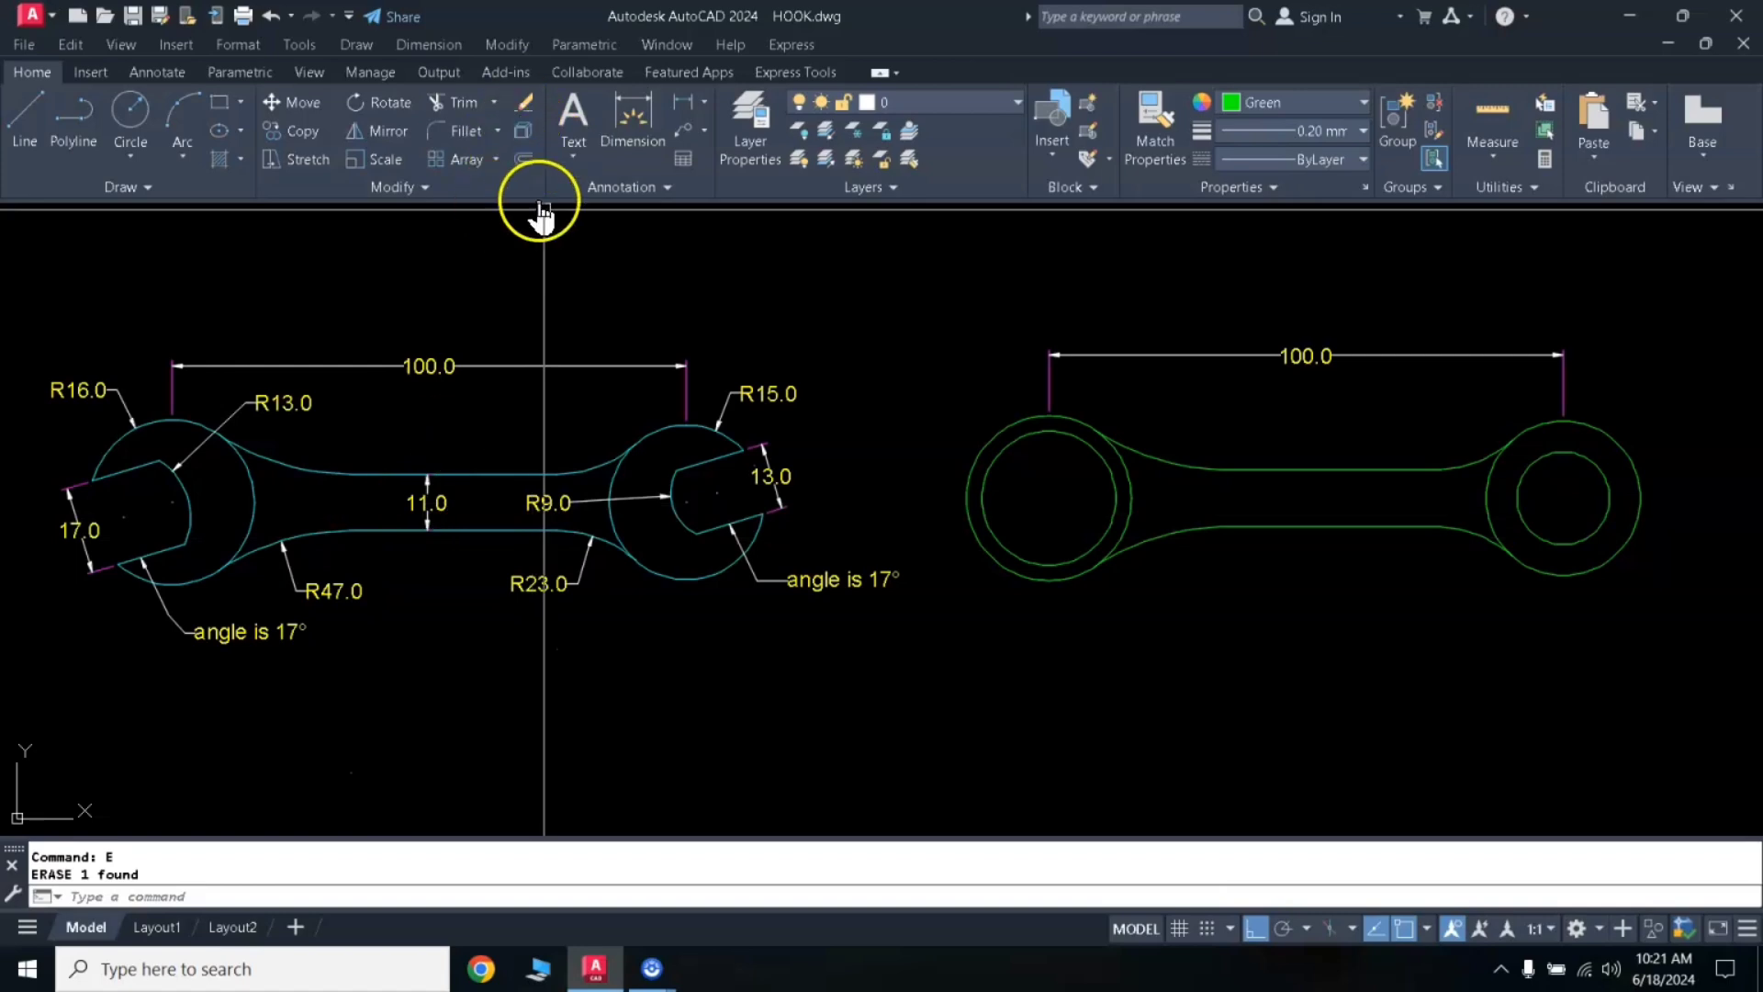
# Add a vertical linear dimension for the width at the middle of the new wrench's handle
pyautogui.click(687, 114)
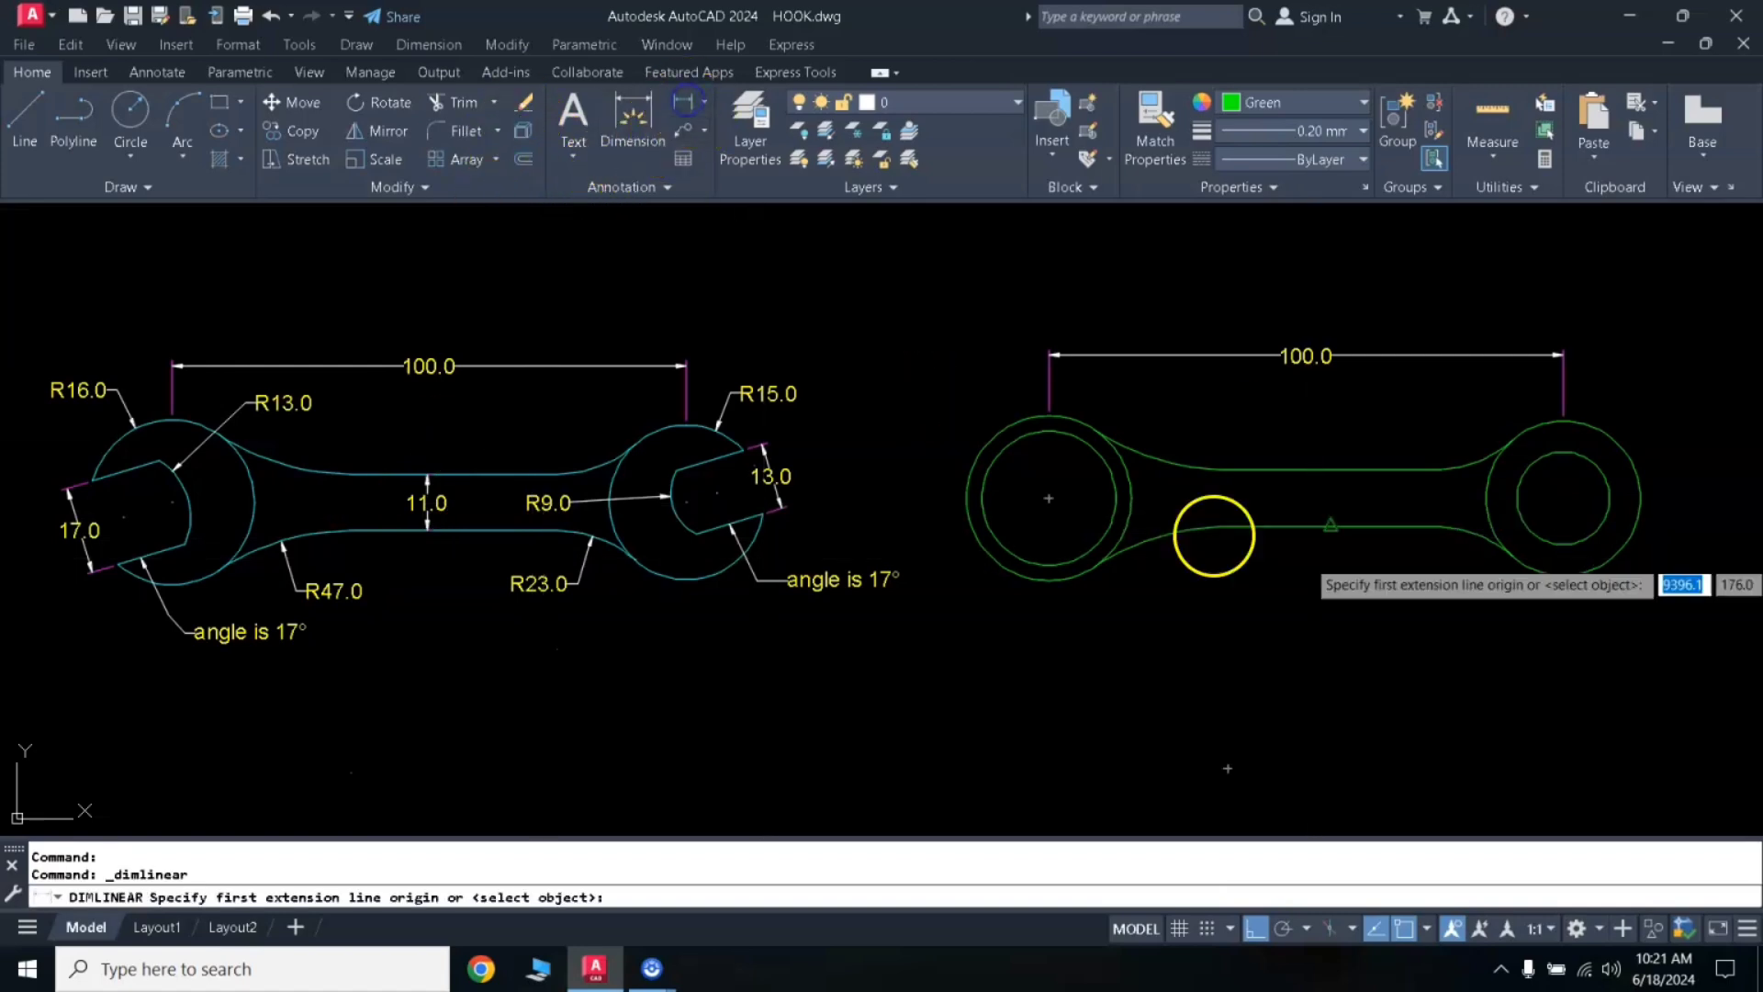
pyautogui.click(1296, 472)
pyautogui.click(1298, 526)
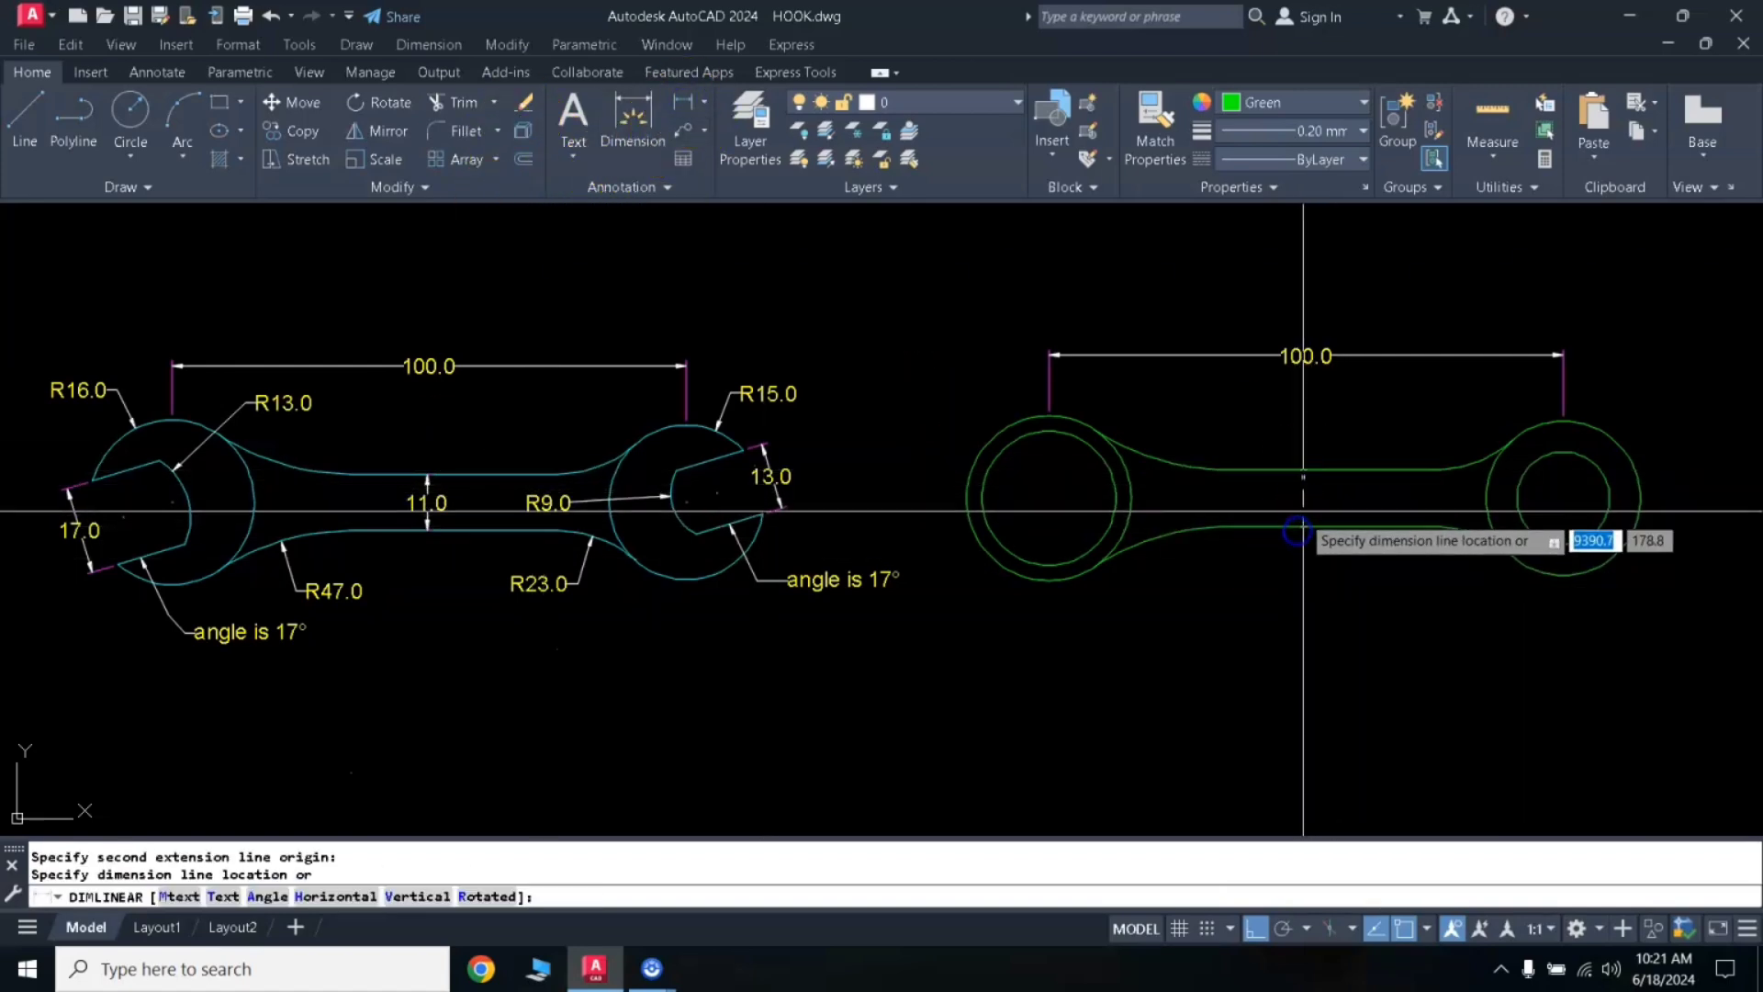
pyautogui.click(1307, 499)
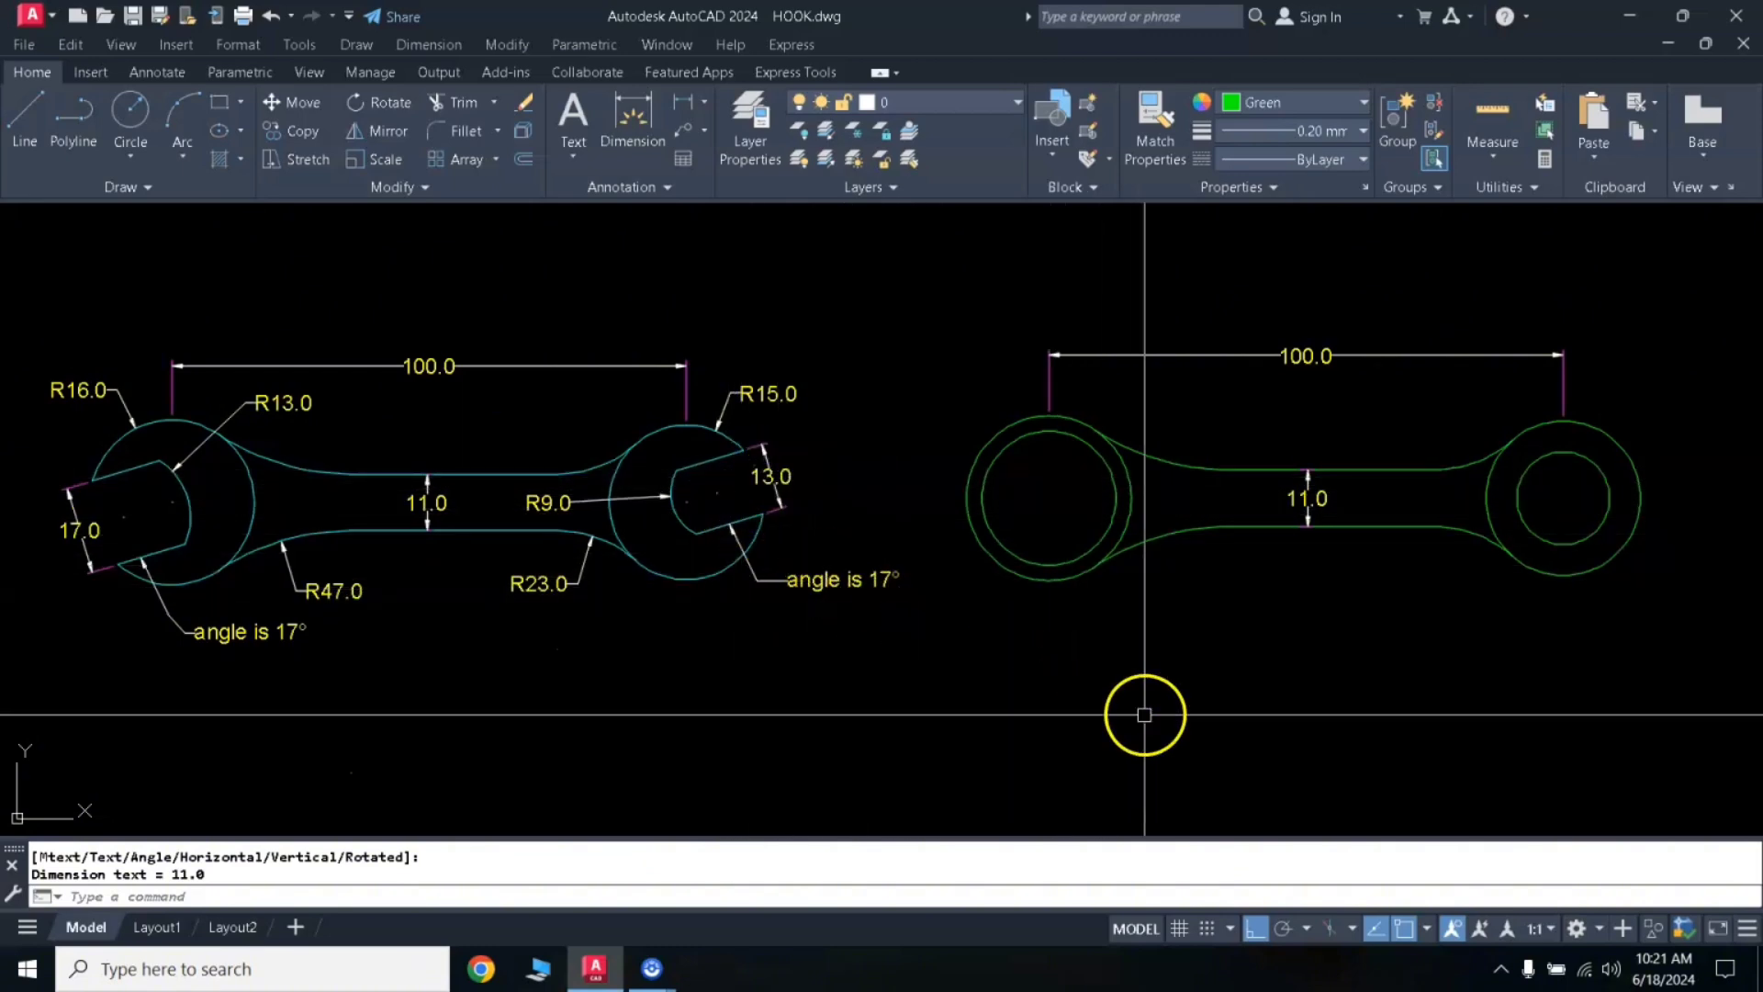
# Draw a separate horizontal line in the empty area below the new wrench as the jaw opening's upper edge
pyautogui.write('l')
pyautogui.press('Return')
pyautogui.click(1110, 710)
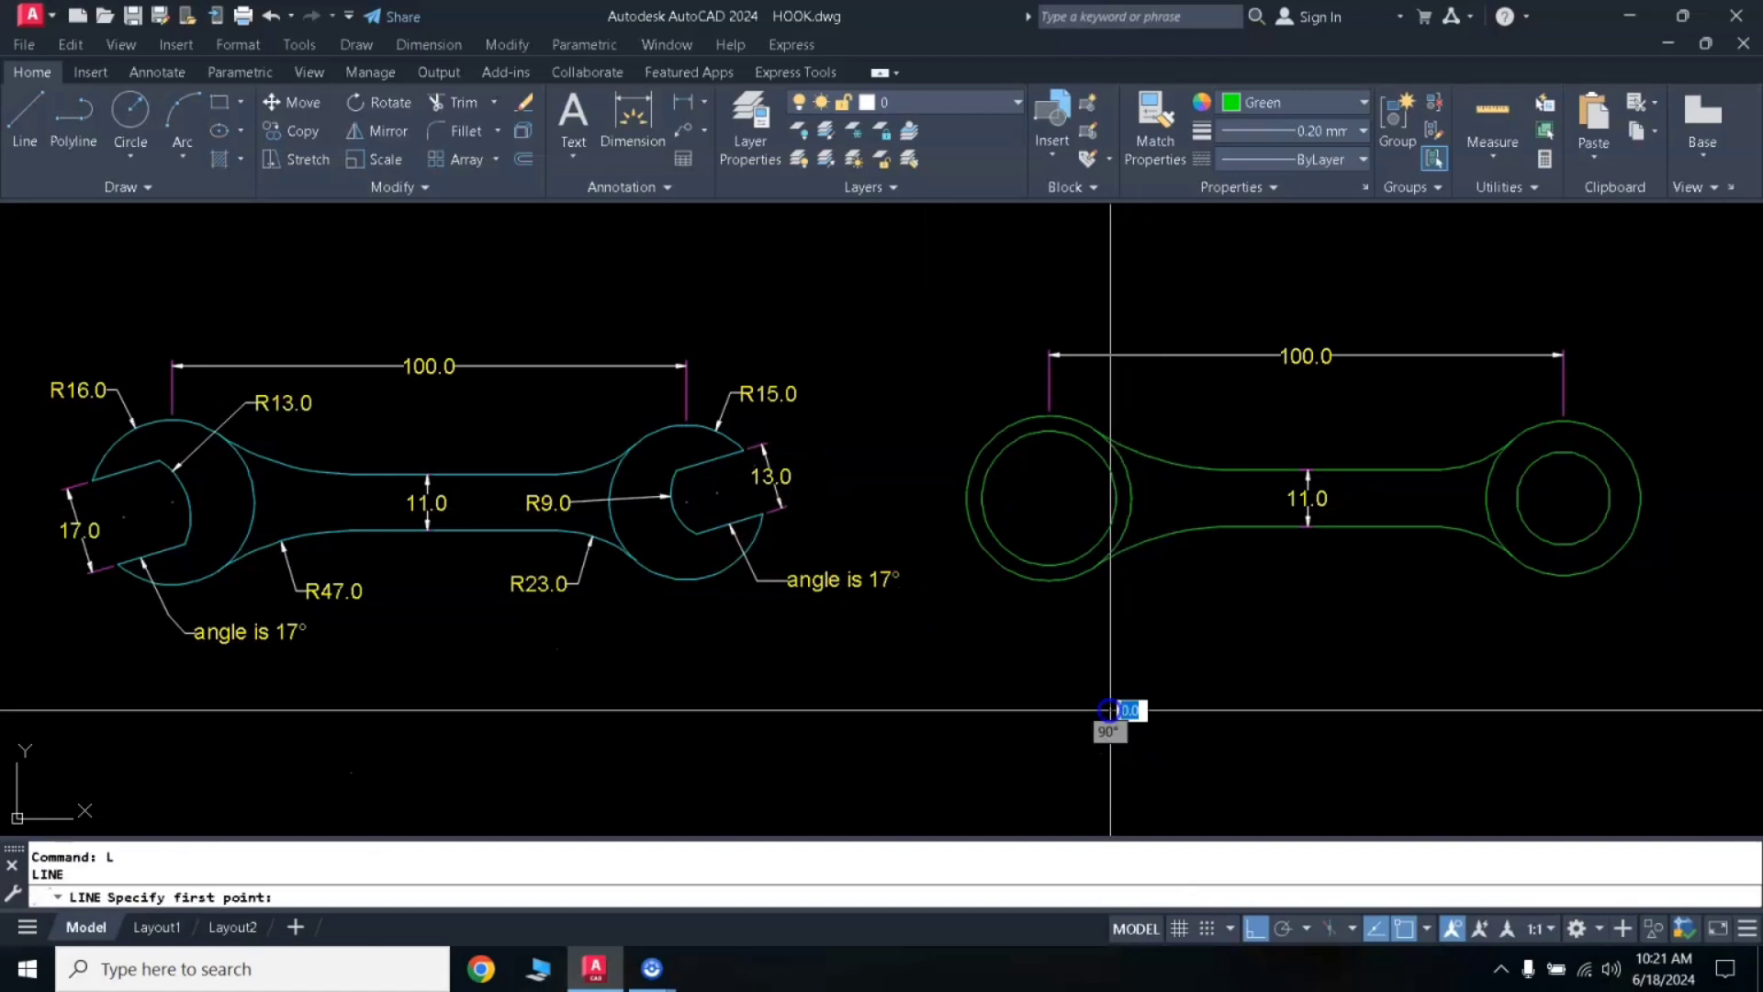
pyautogui.click(1320, 731)
pyautogui.press('Return')
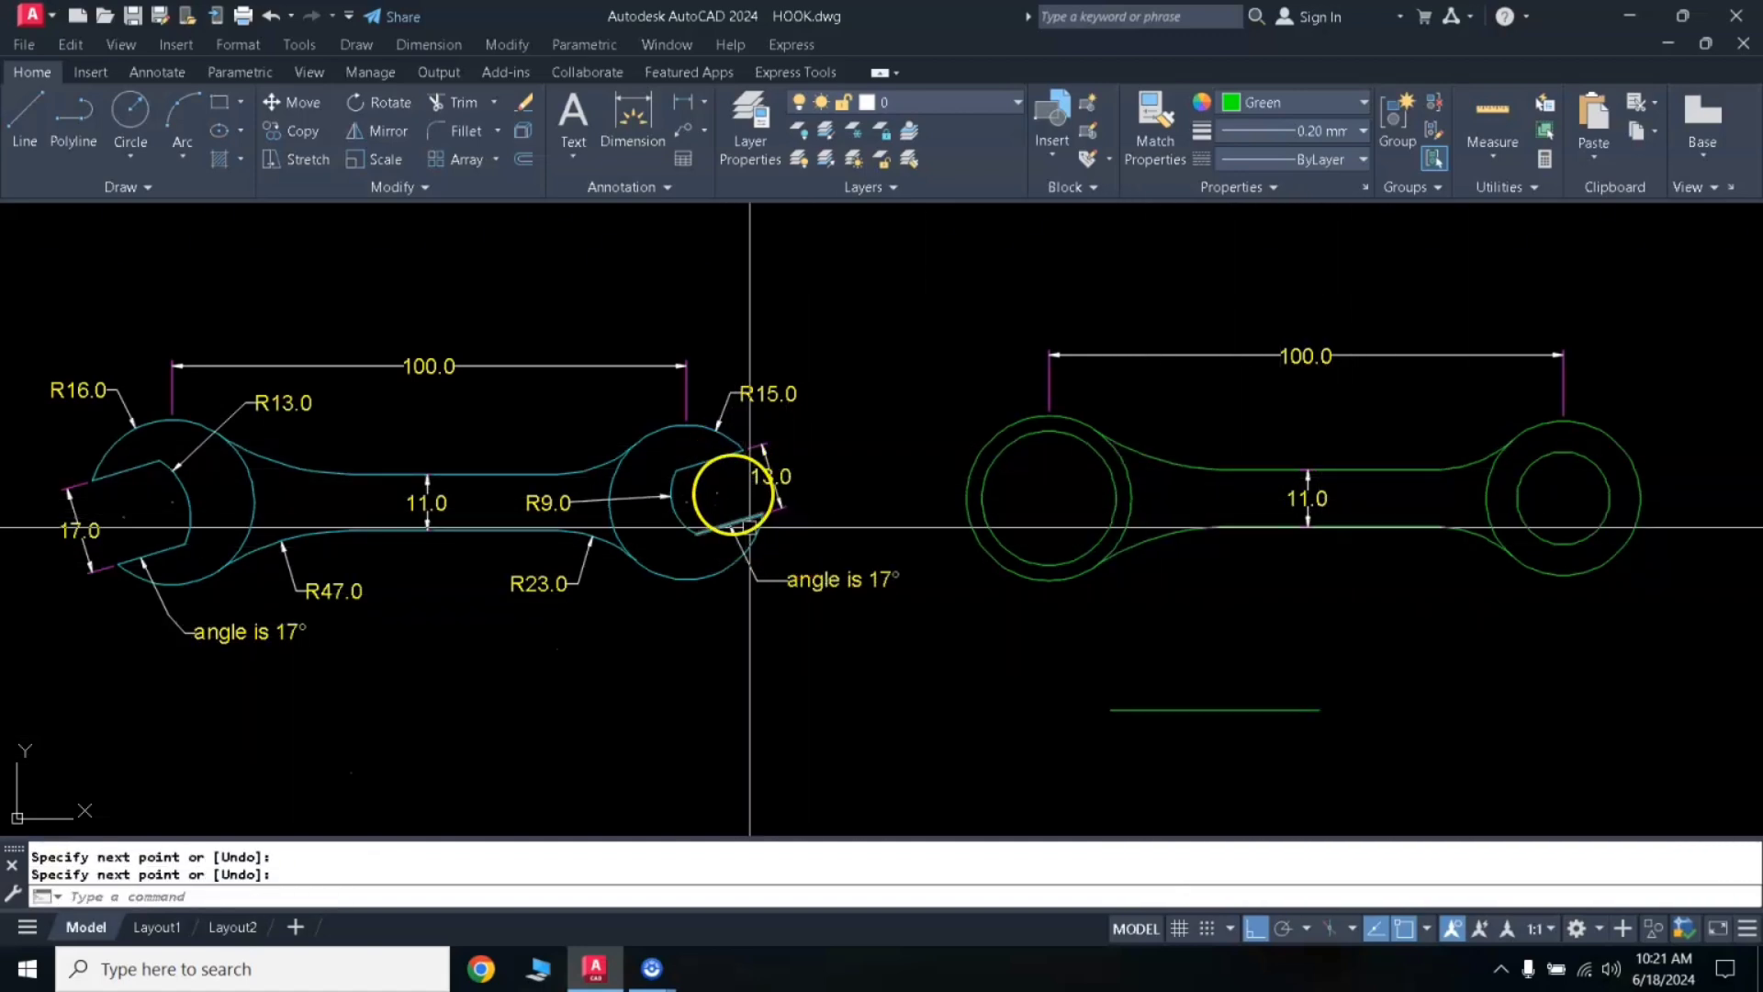
# Offset the separate horizontal line downward by 13 to form the jaw opening's lower edge
pyautogui.write('o')
pyautogui.press('Return')
pyautogui.write('13')
pyautogui.press('Return')
pyautogui.click(1195, 709)
pyautogui.click(1155, 735)
pyautogui.press('Return')
# Close the jaw opening's left side with a vertical line joining the left ends of the two parallel lines
pyautogui.write('l')
pyautogui.press('Return')
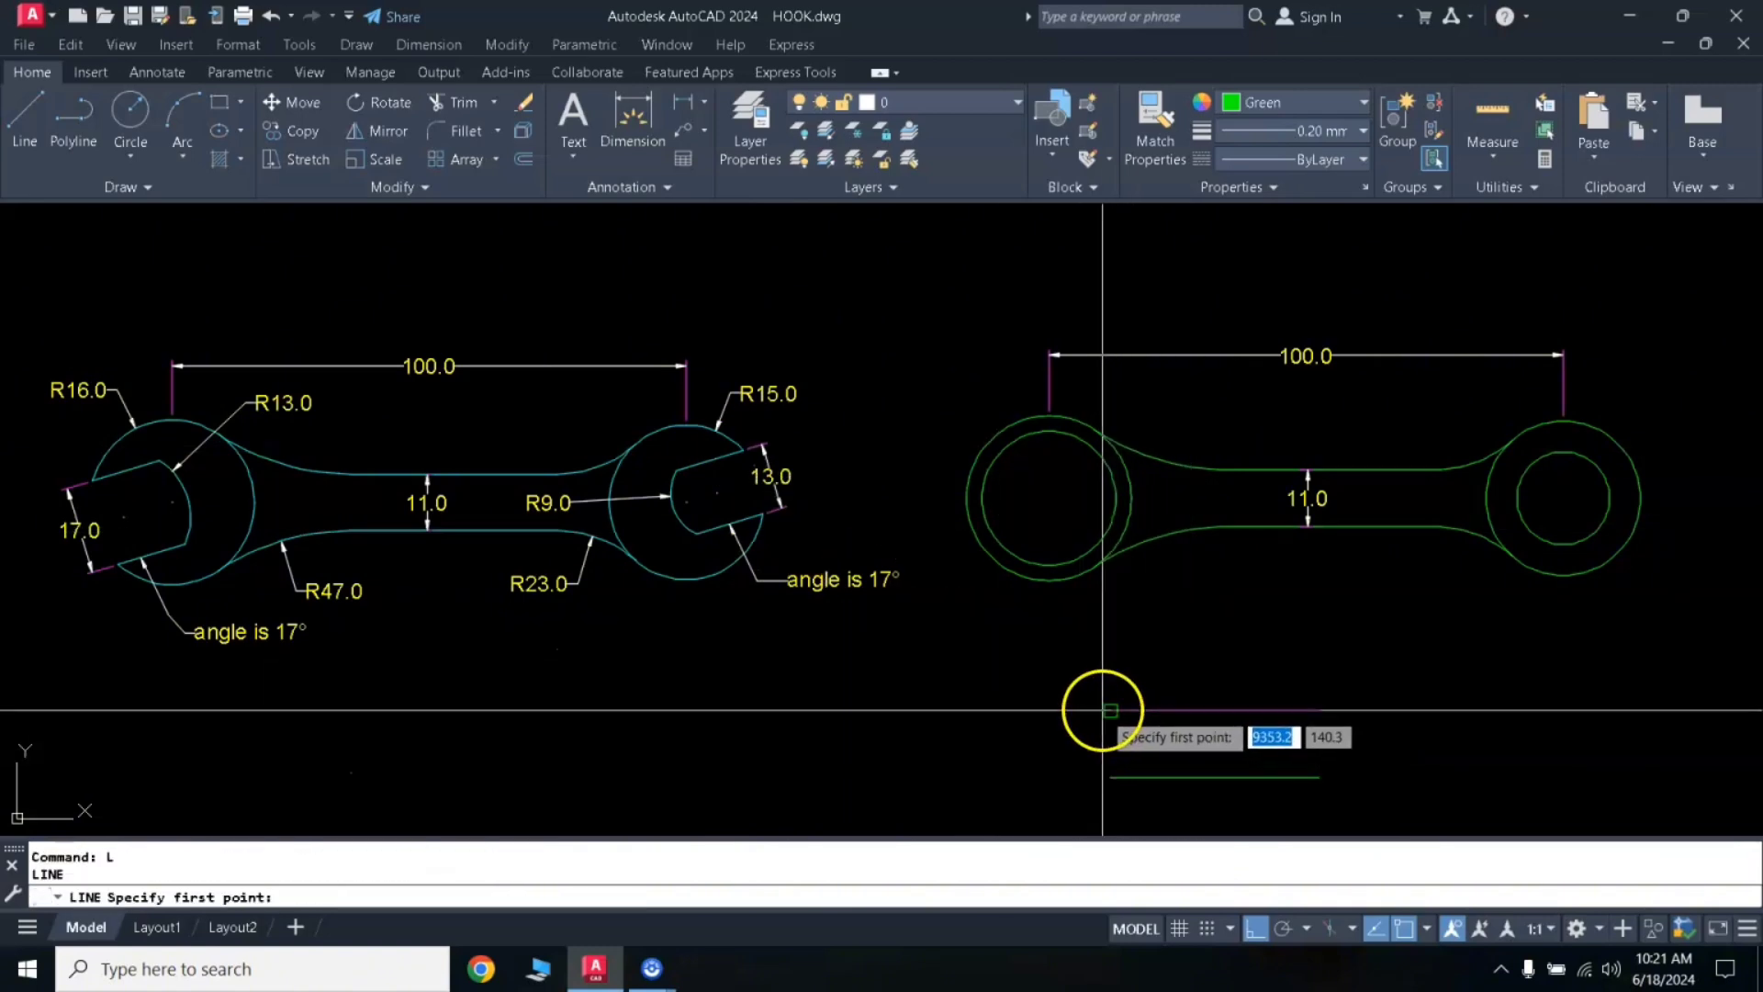
pyautogui.click(1103, 709)
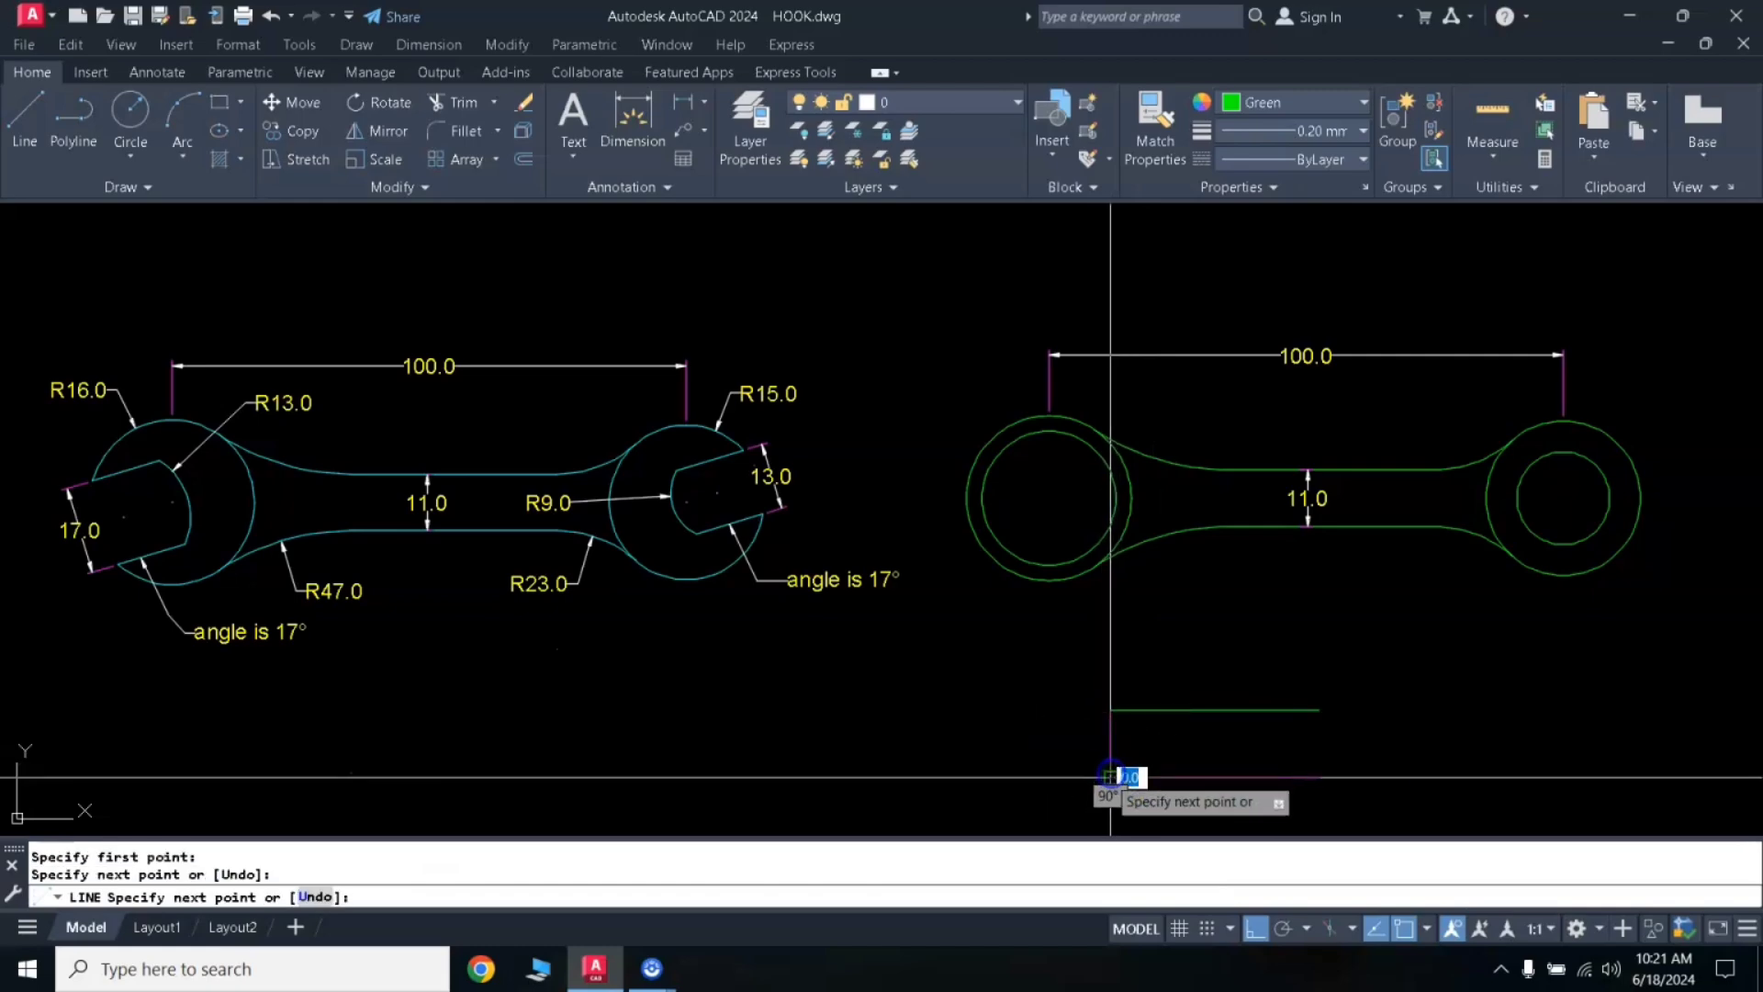
pyautogui.click(1111, 777)
pyautogui.press('Return')
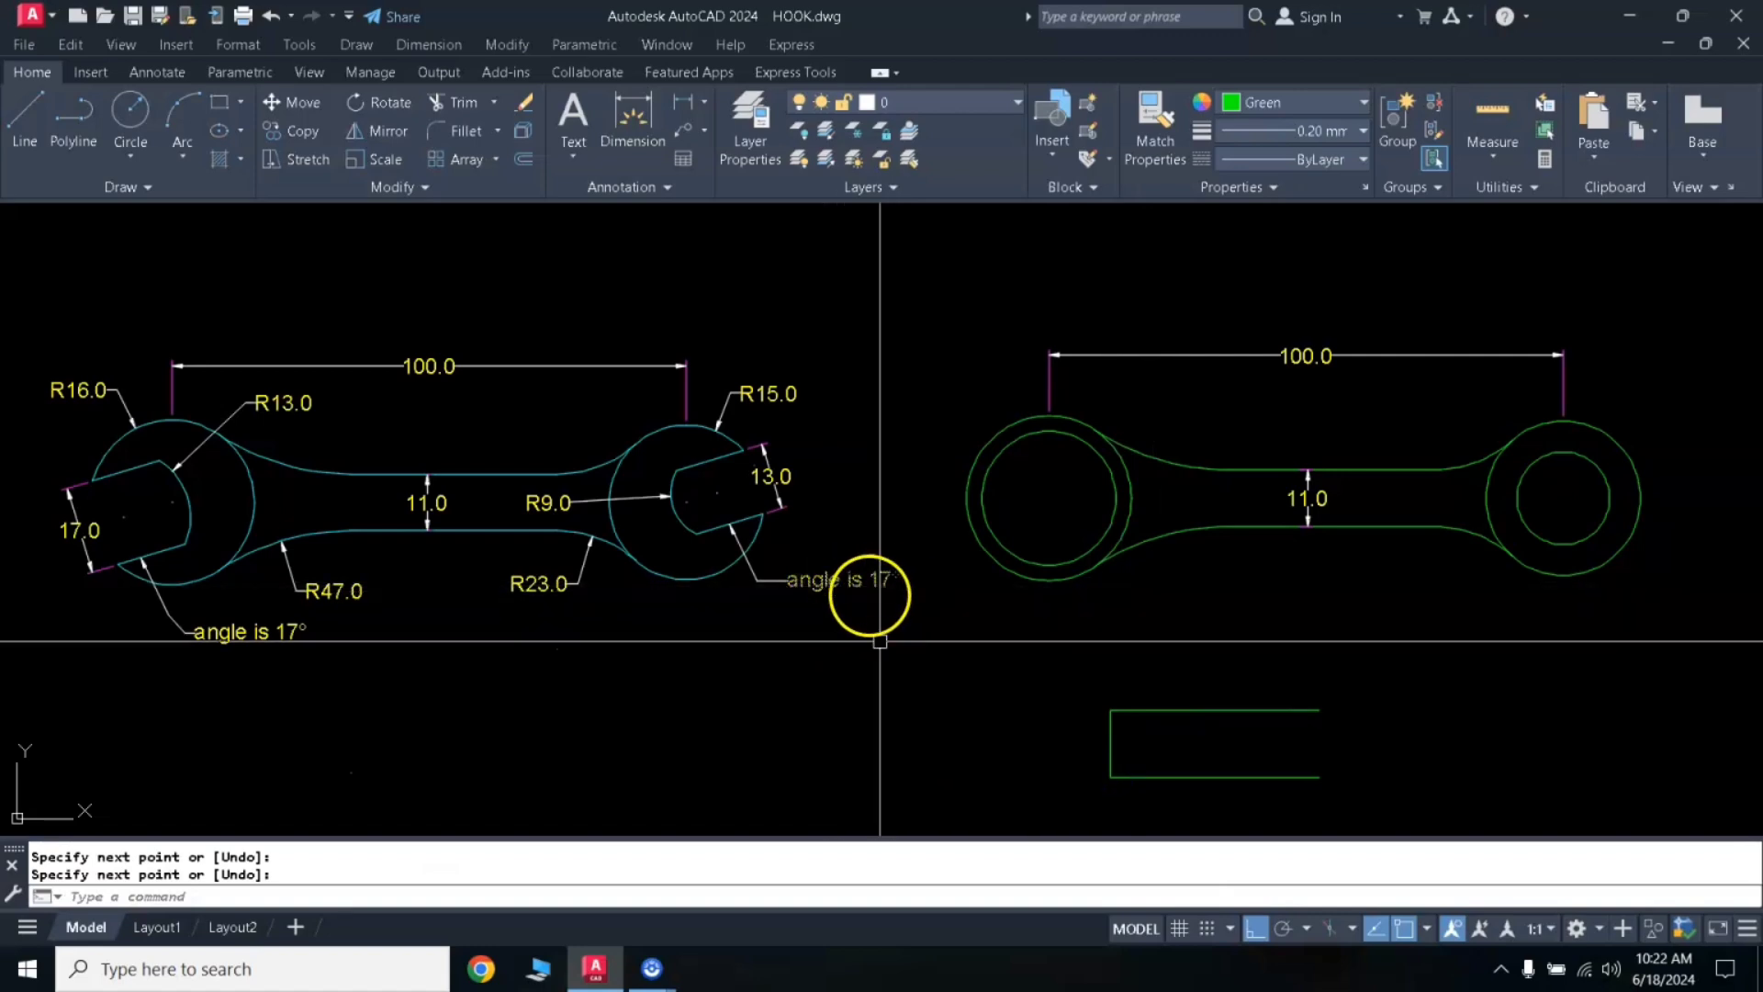
pyautogui.click(1081, 687)
pyautogui.click(1365, 810)
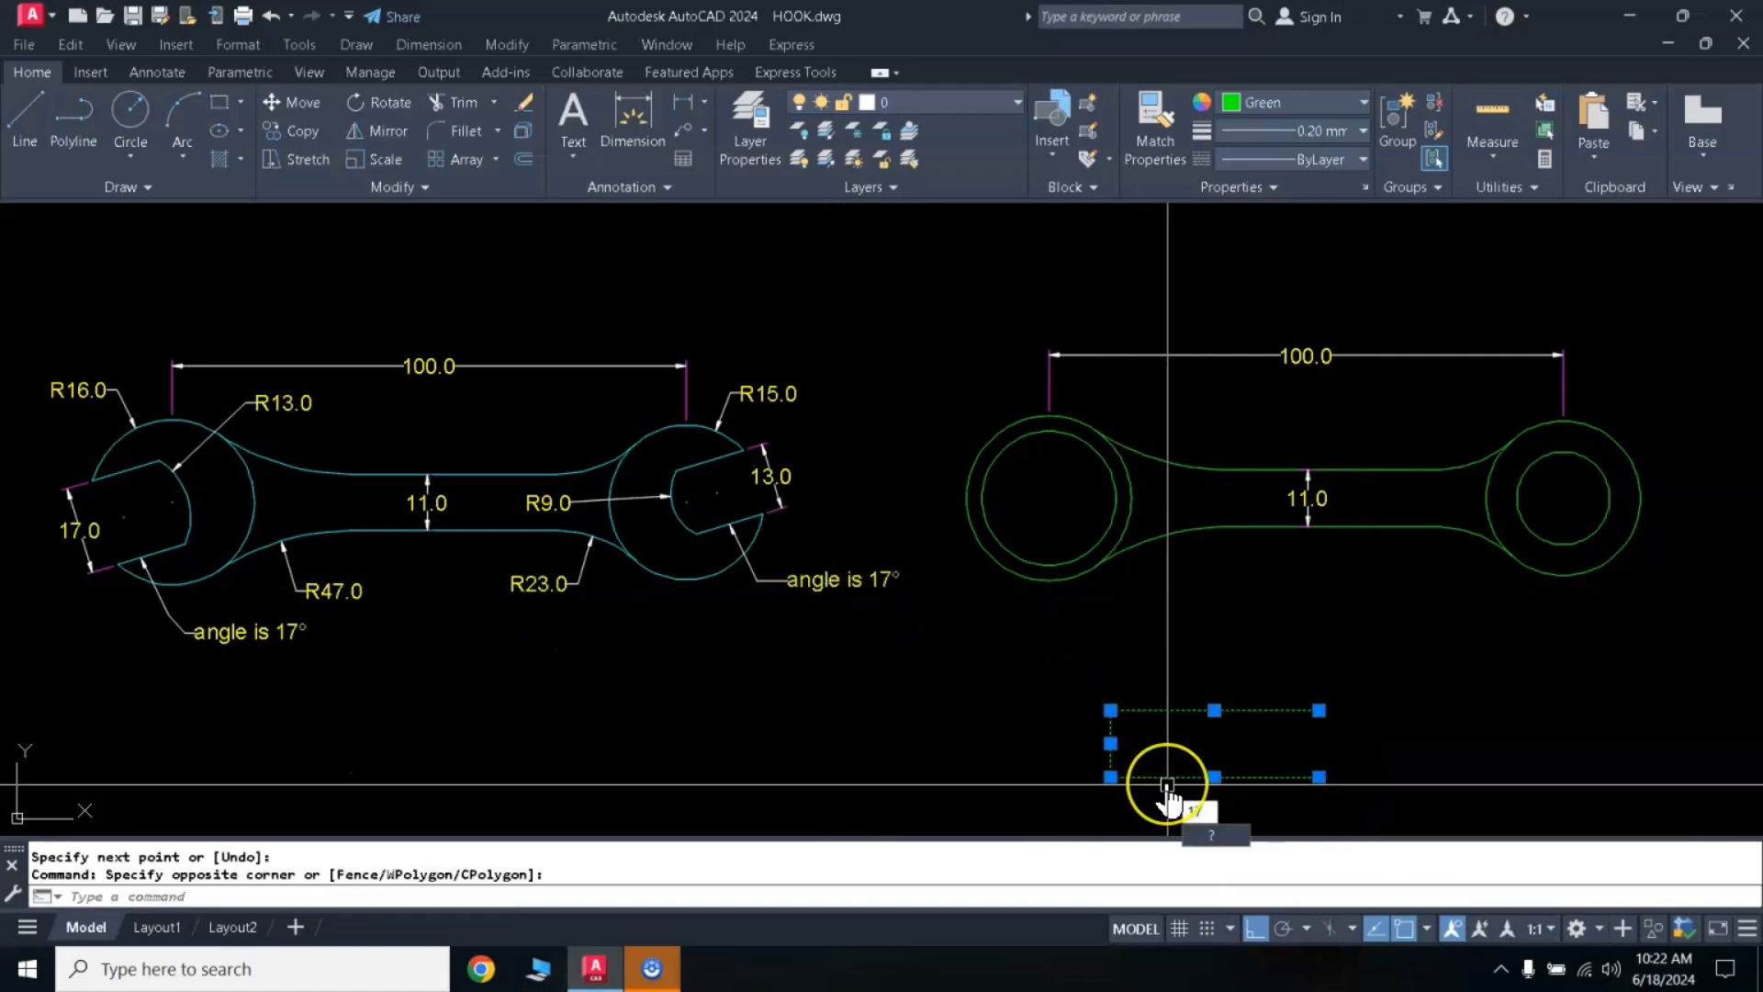
pyautogui.press('Escape')
pyautogui.press('Escape')
# Rotate the three-line jaw opening below the new wrench by 17° about its lower-left corner
pyautogui.click(1334, 675)
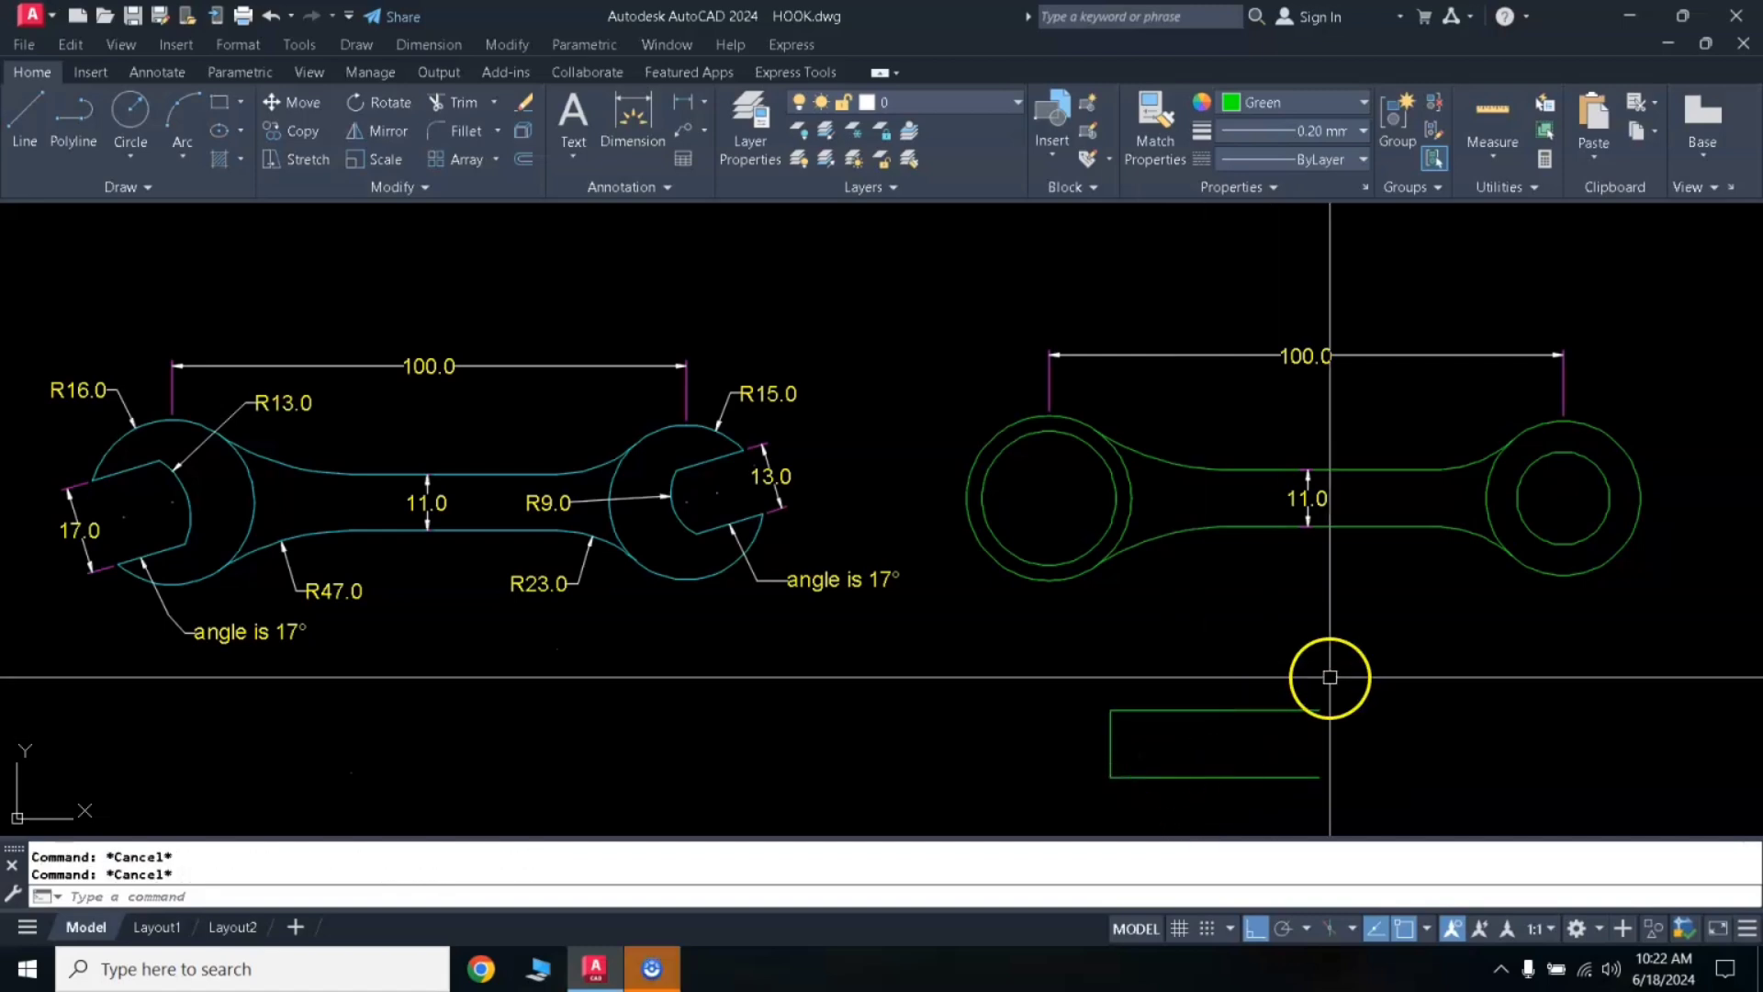
pyautogui.click(1000, 786)
pyautogui.write('ro')
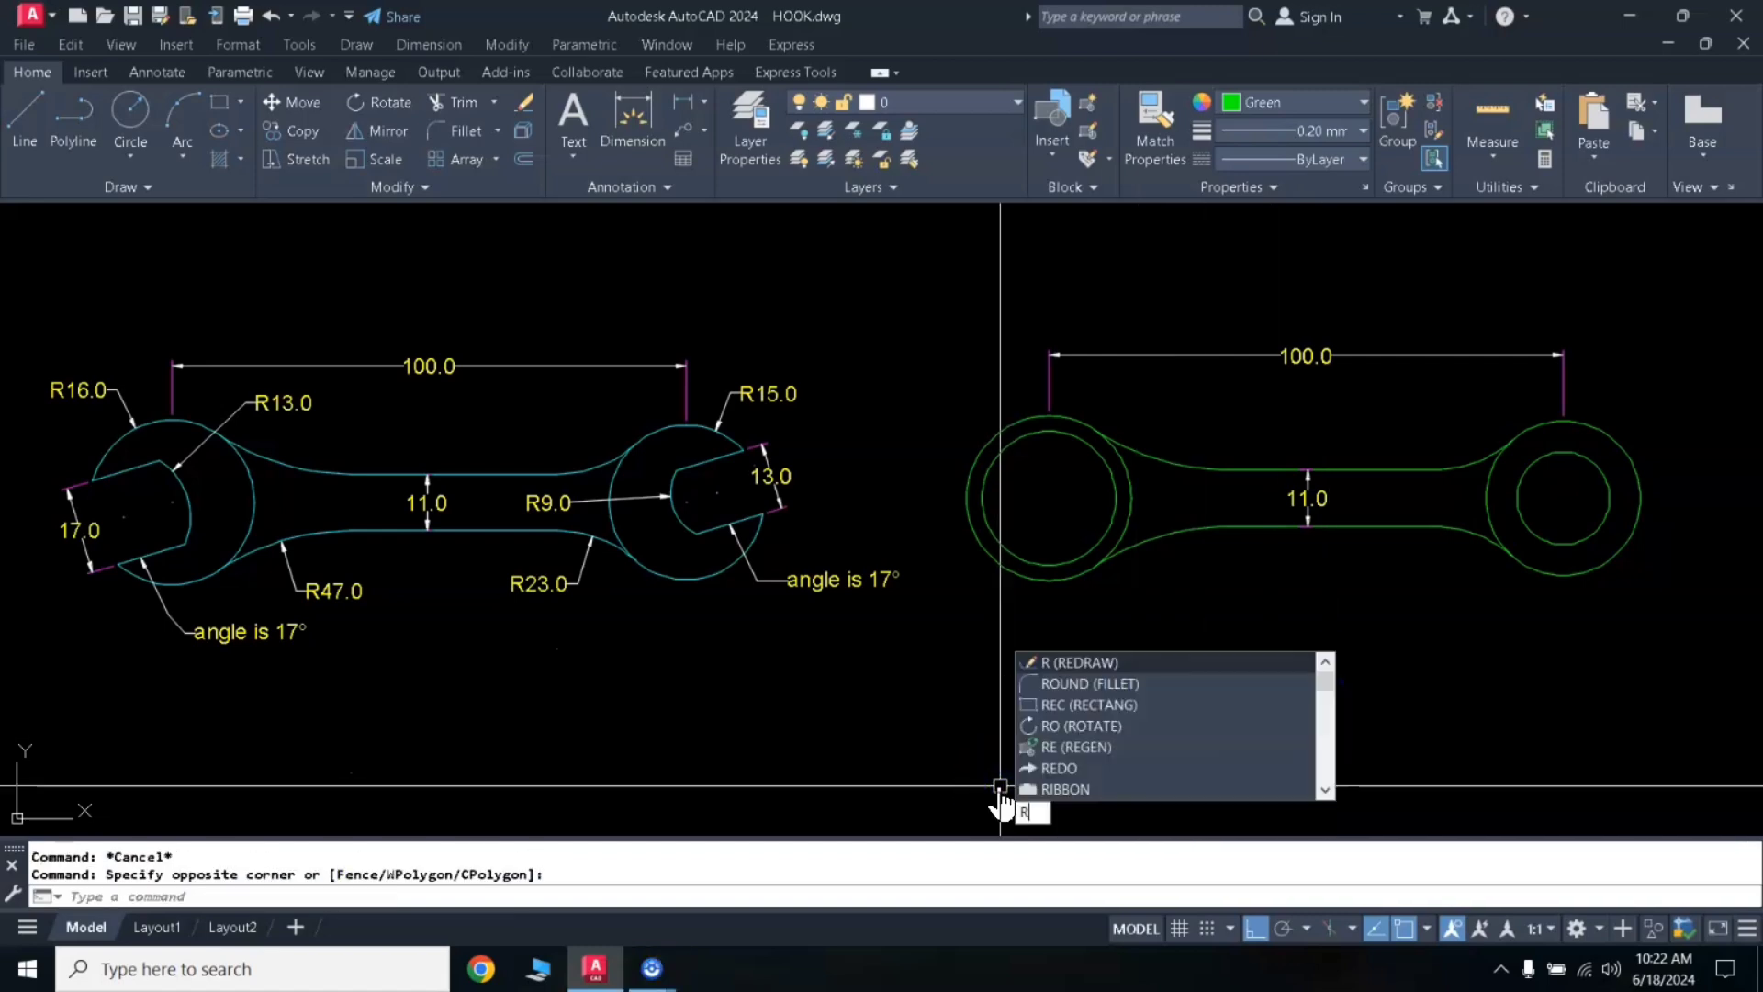
pyautogui.press('Return')
pyautogui.click(1110, 778)
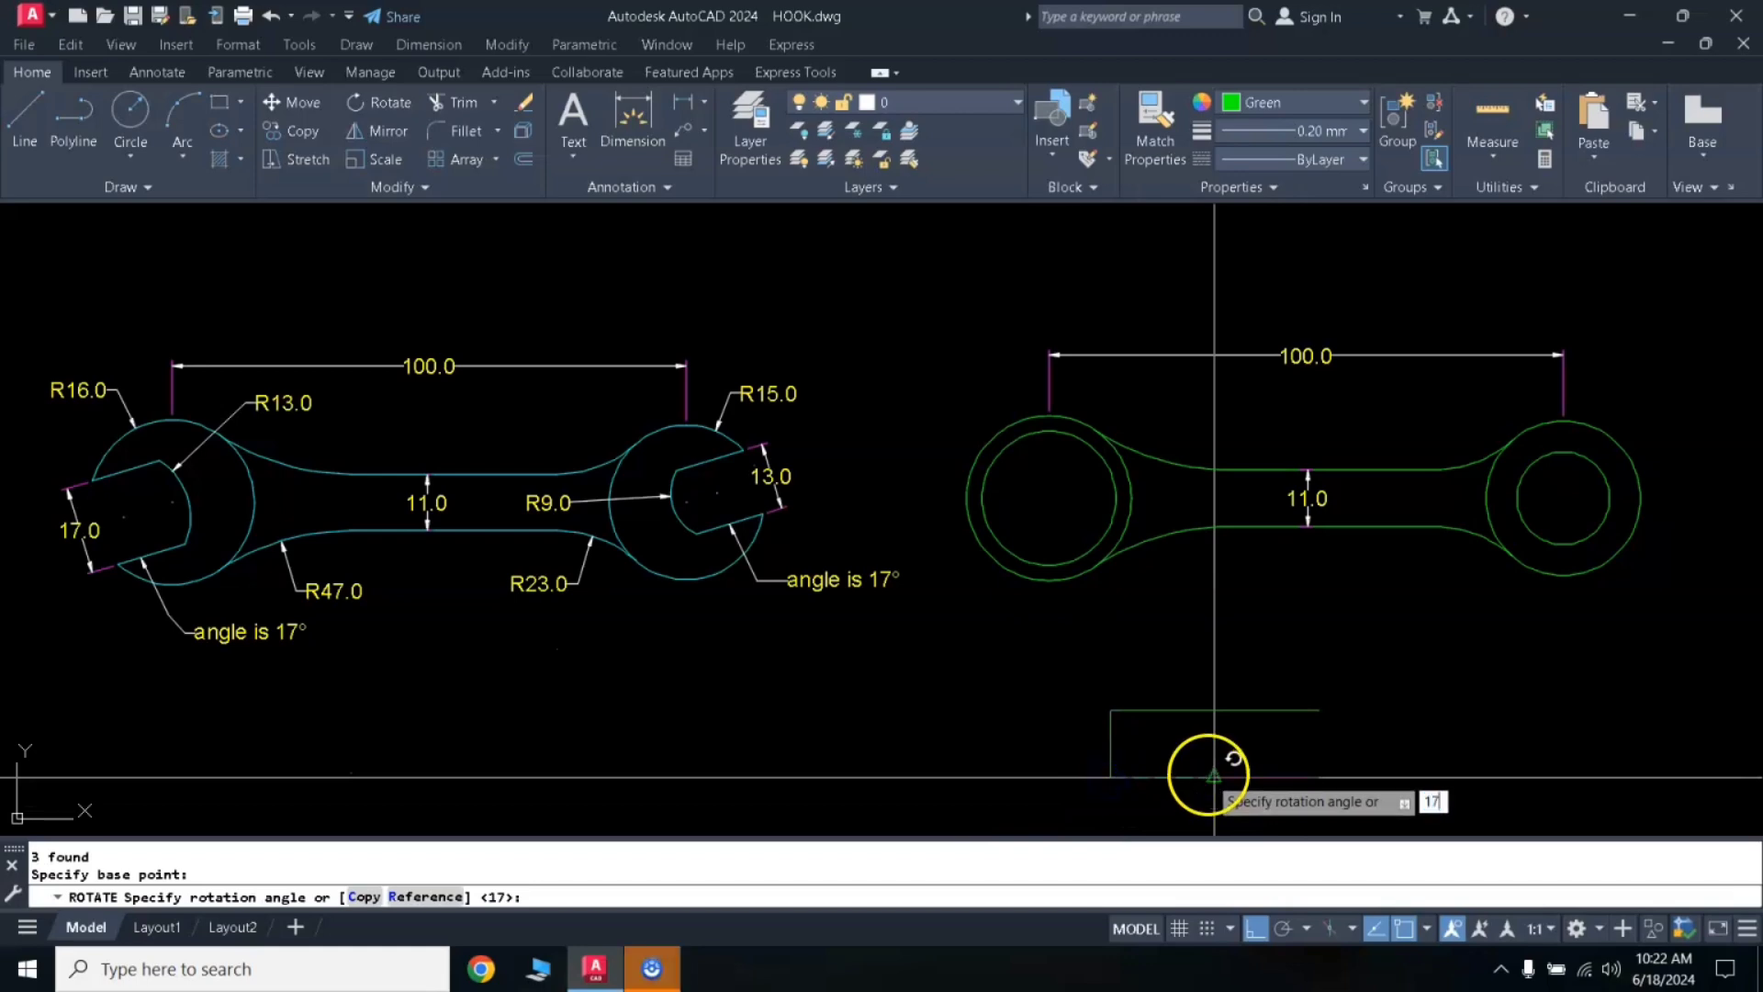
pyautogui.write('17')
pyautogui.press('Return')
# Move the rotated jaw opening from the midpoint of its closed end to the centre of the new wrench's right head
pyautogui.click(1174, 647)
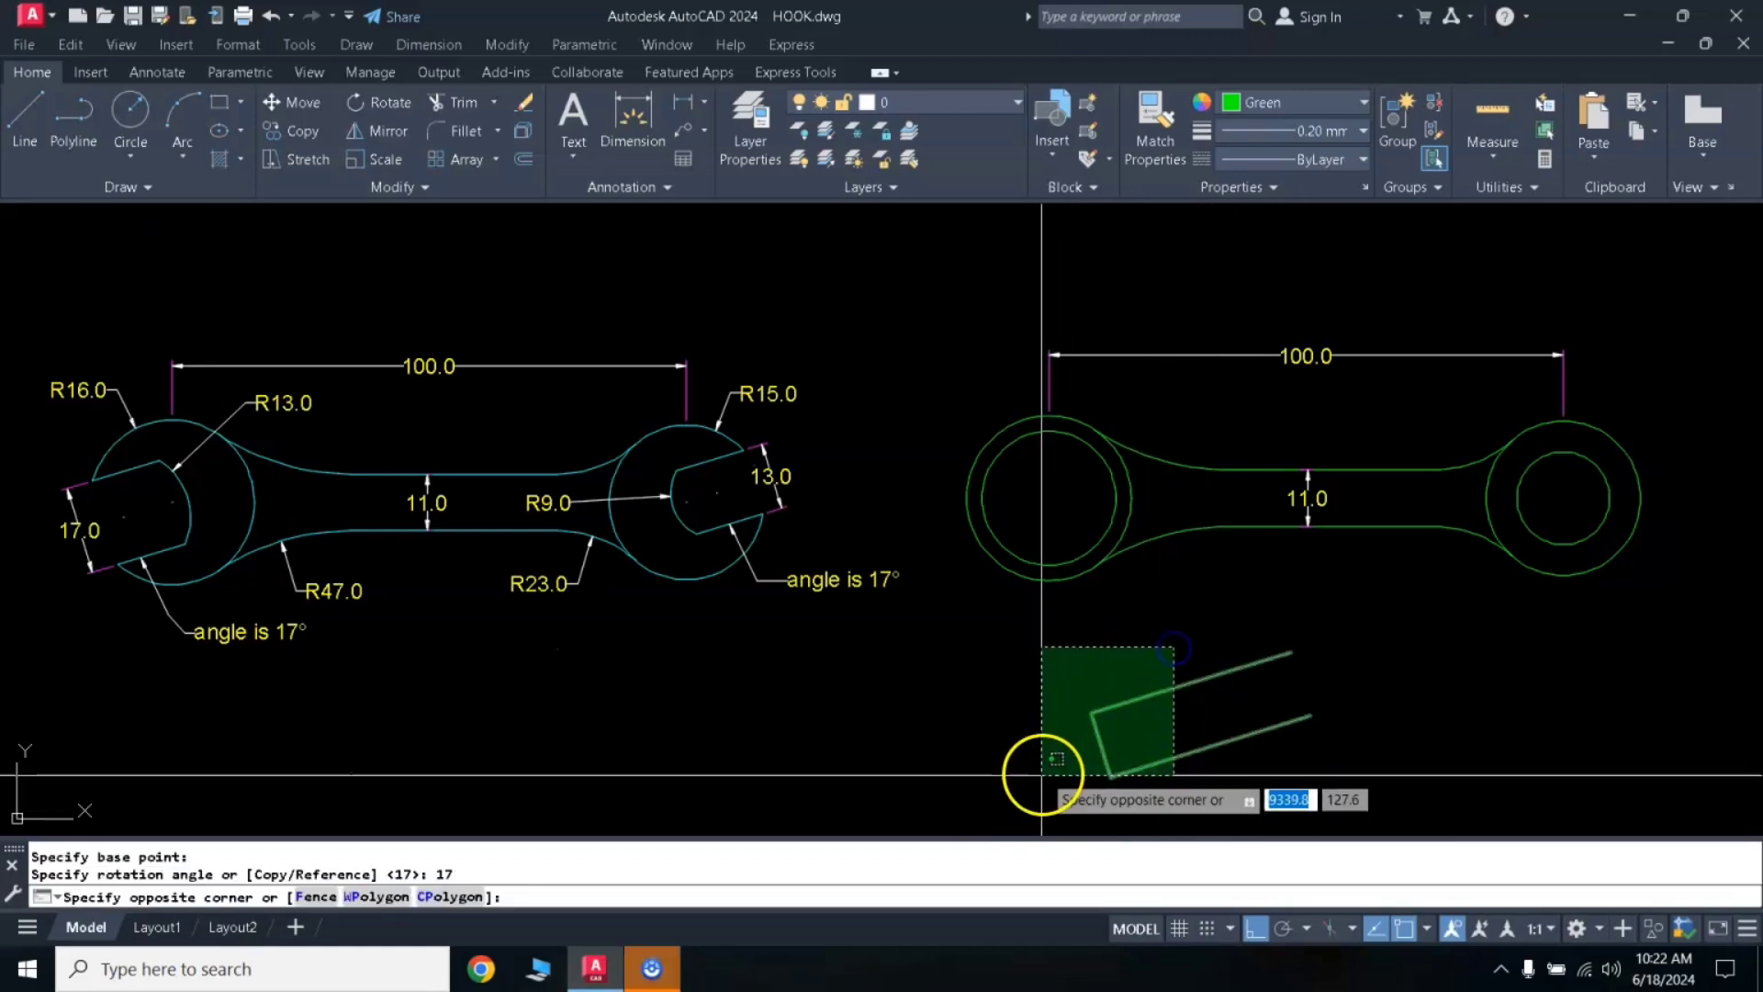
pyautogui.click(1035, 784)
pyautogui.write('M')
pyautogui.press('Return')
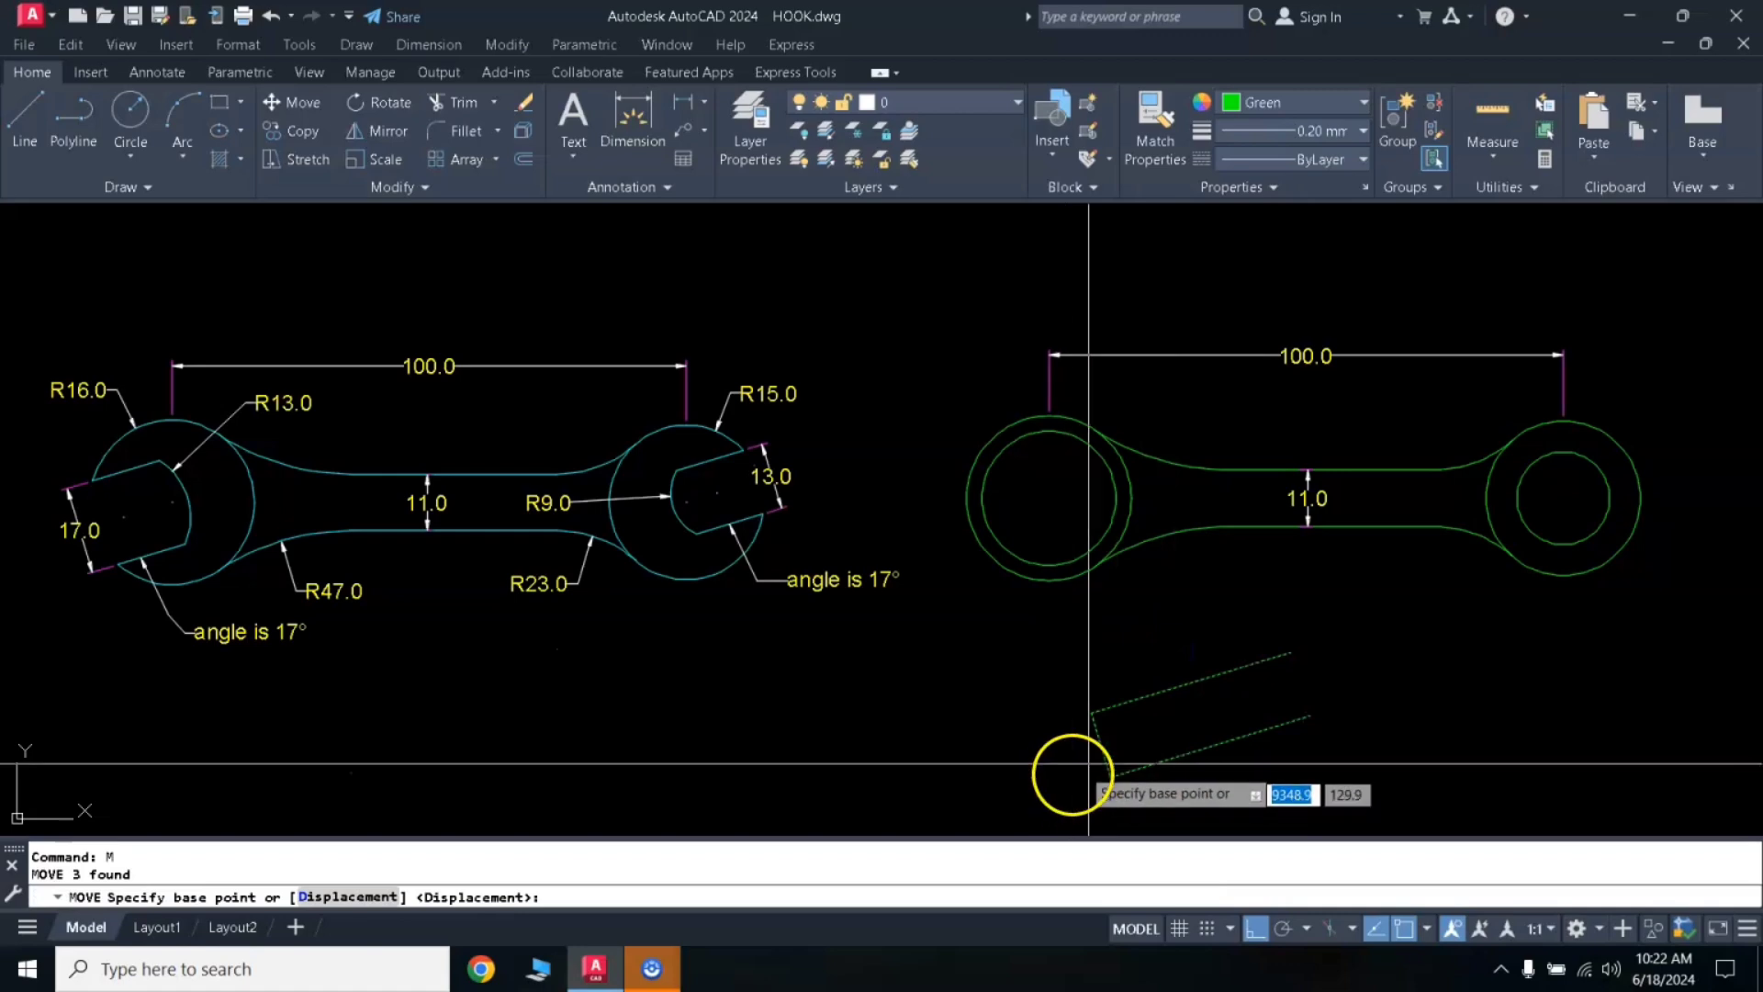
pyautogui.click(1099, 748)
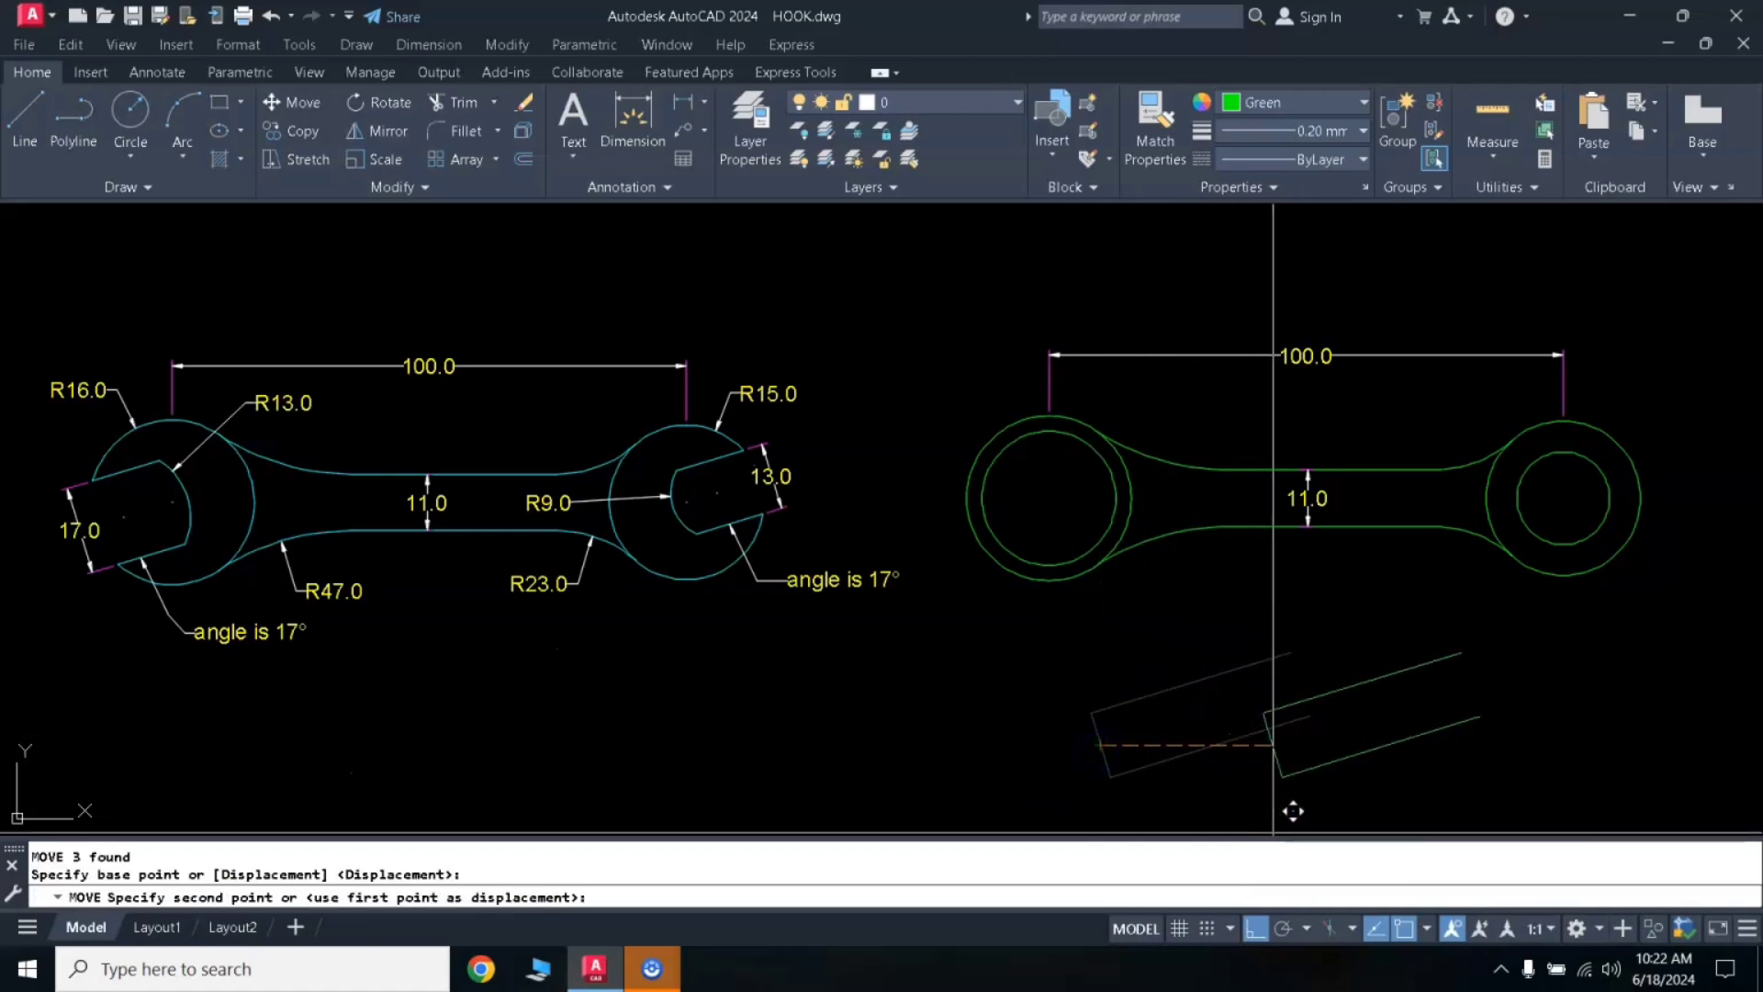
pyautogui.click(1559, 498)
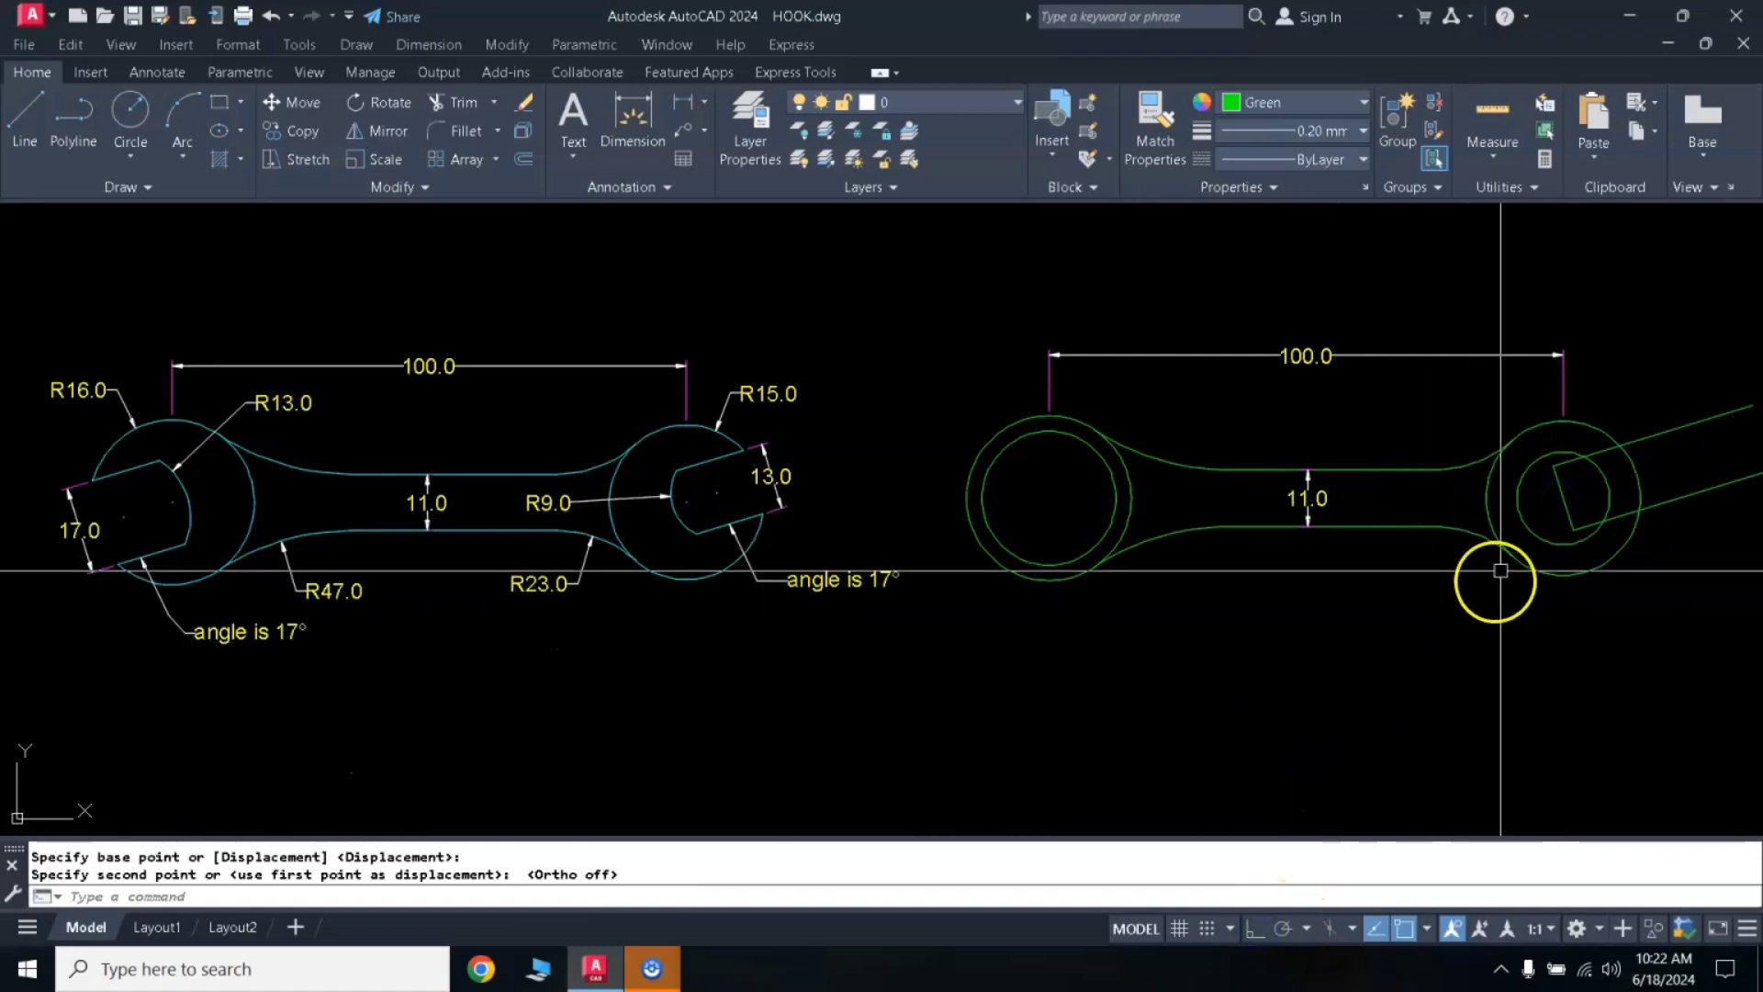
# Extend both angled jaw lines back to the inner circle of the new wrench's right head
pyautogui.moveTo(1456, 628); pyautogui.dragTo(1408, 647, button='middle')
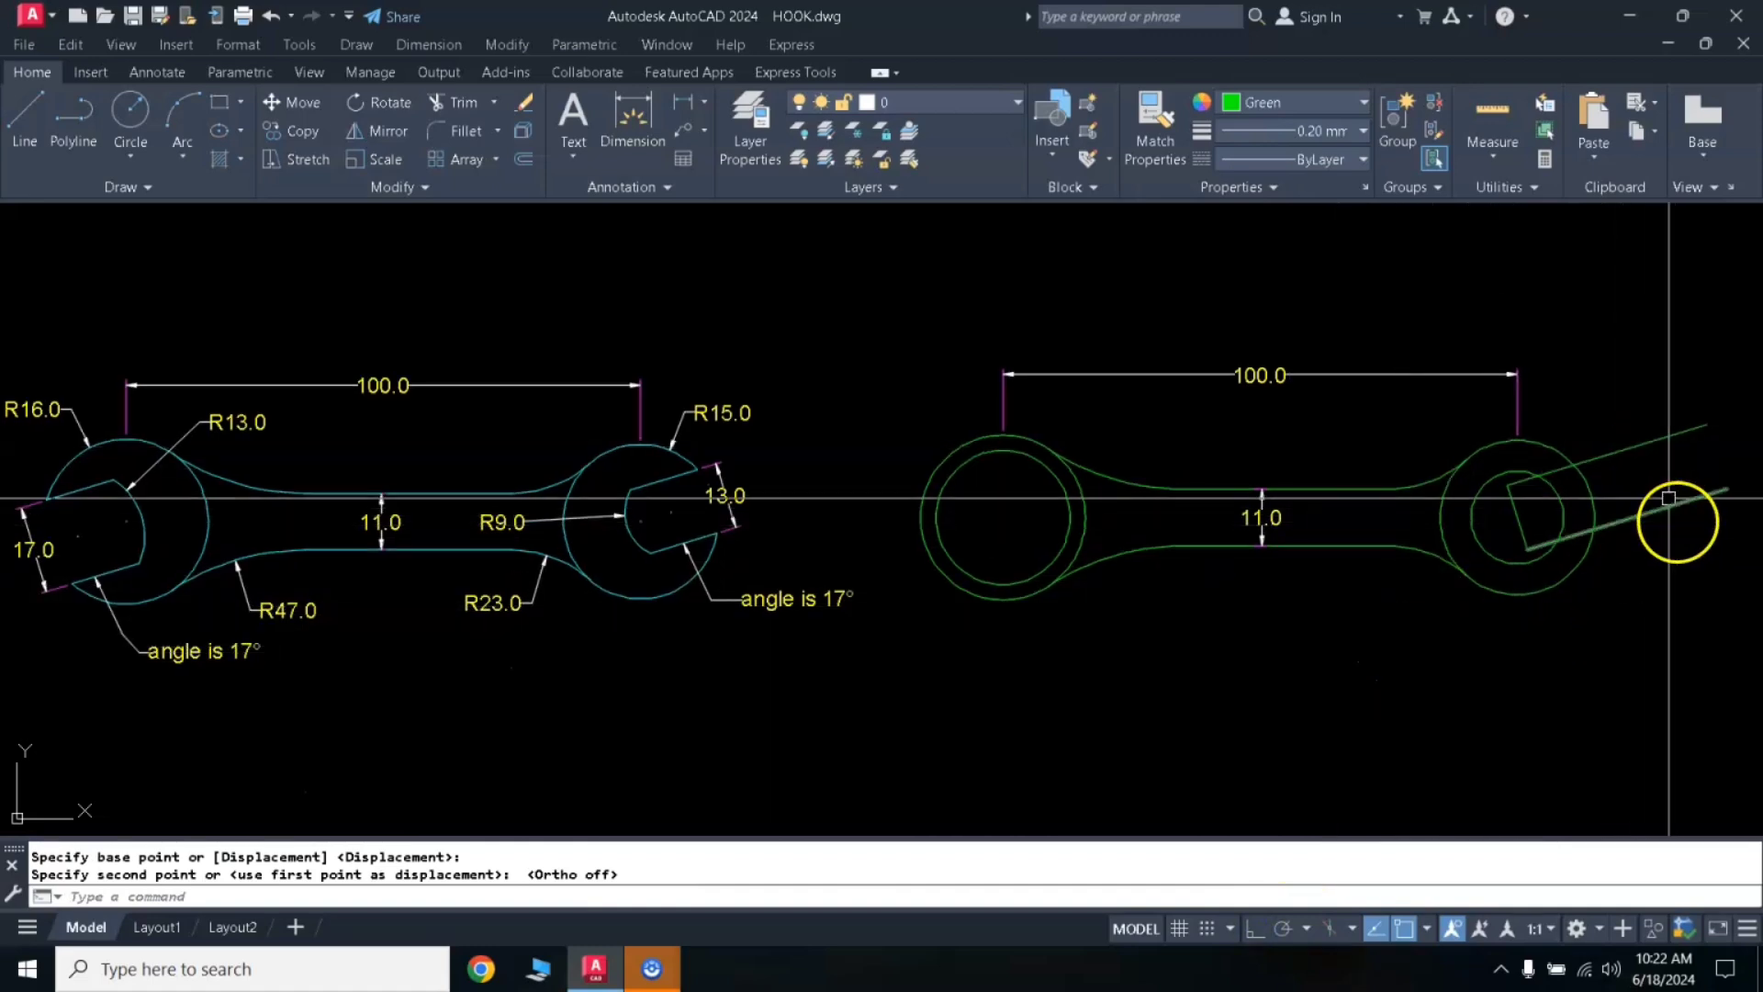
pyautogui.write('ex')
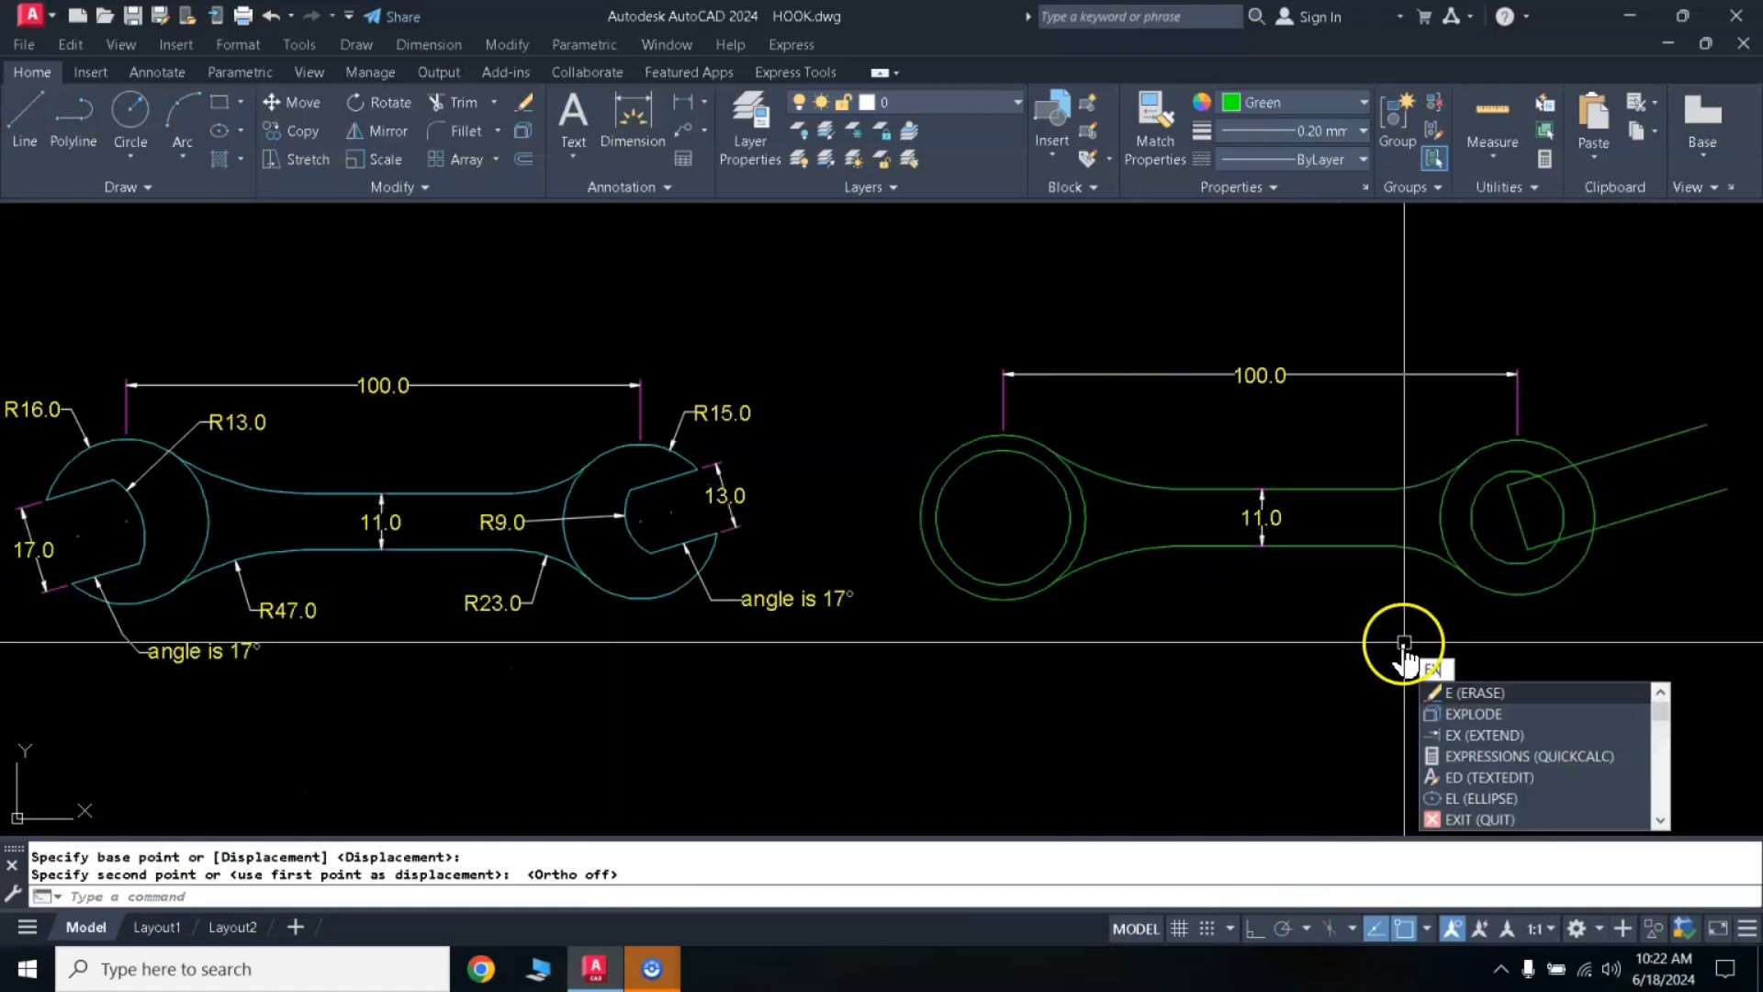
pyautogui.press('Return')
pyautogui.click(1530, 482)
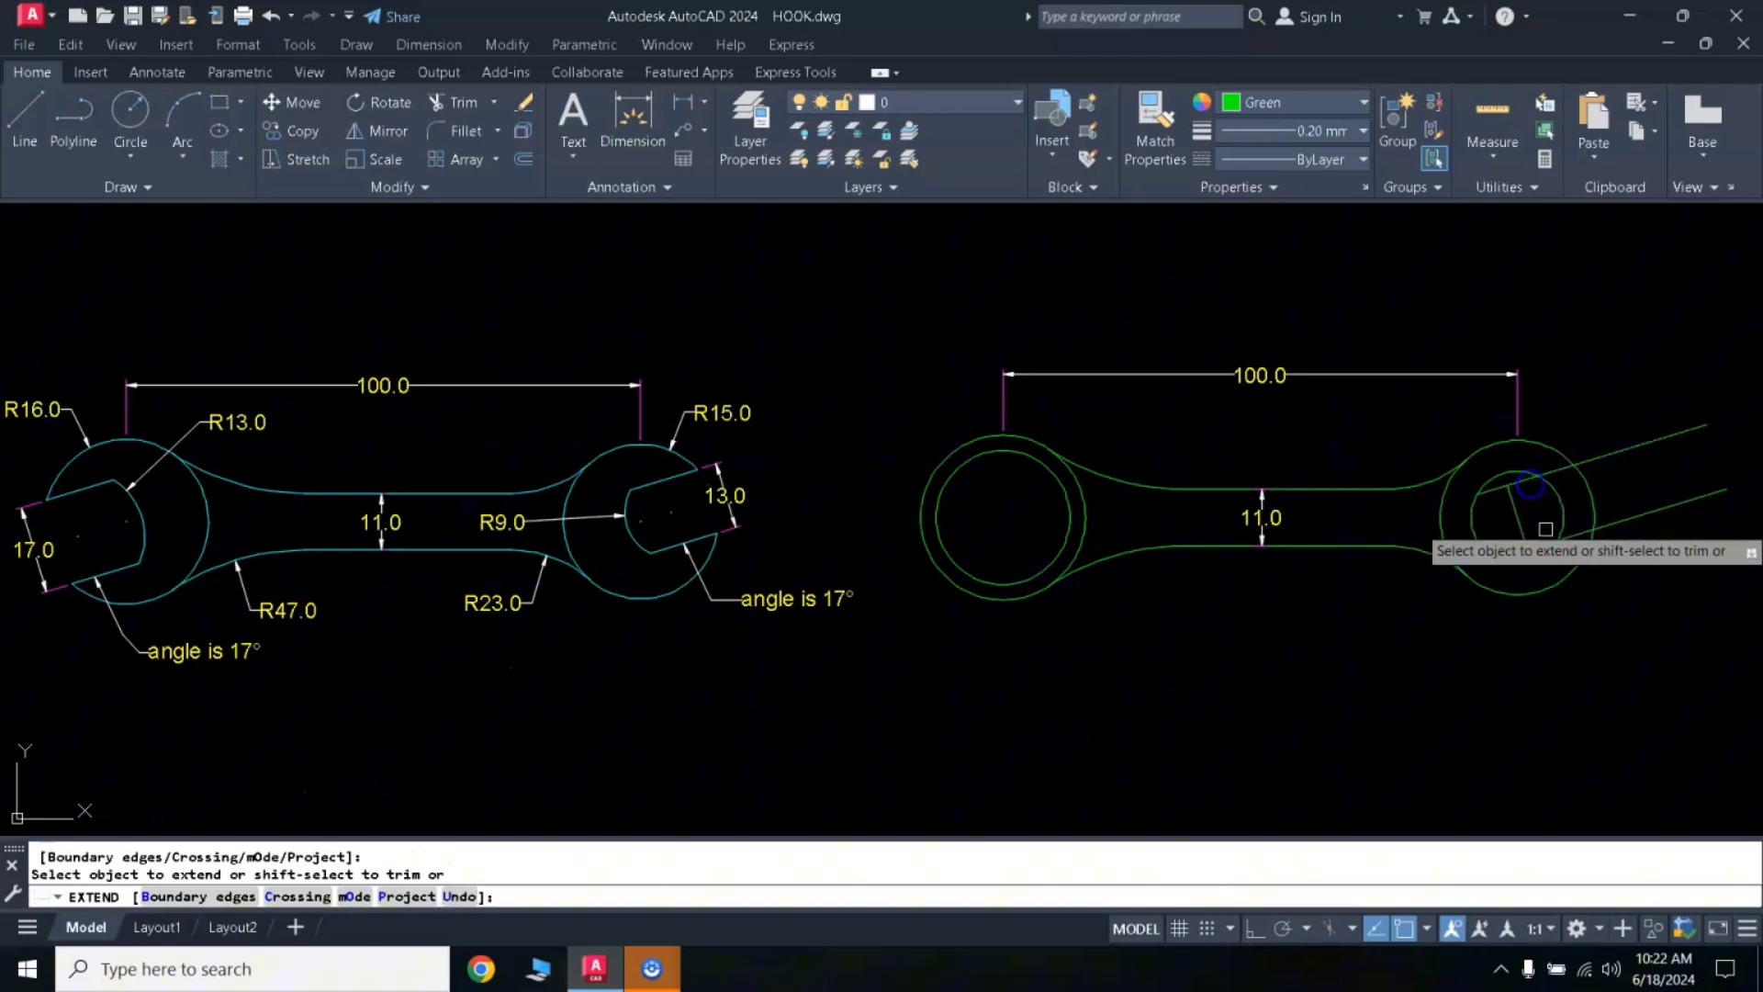
pyautogui.press('Return')
# Move the right head's inner circle from its intersection with the lower jaw line to the jaw opening's lower inner corner
pyautogui.click(1477, 540)
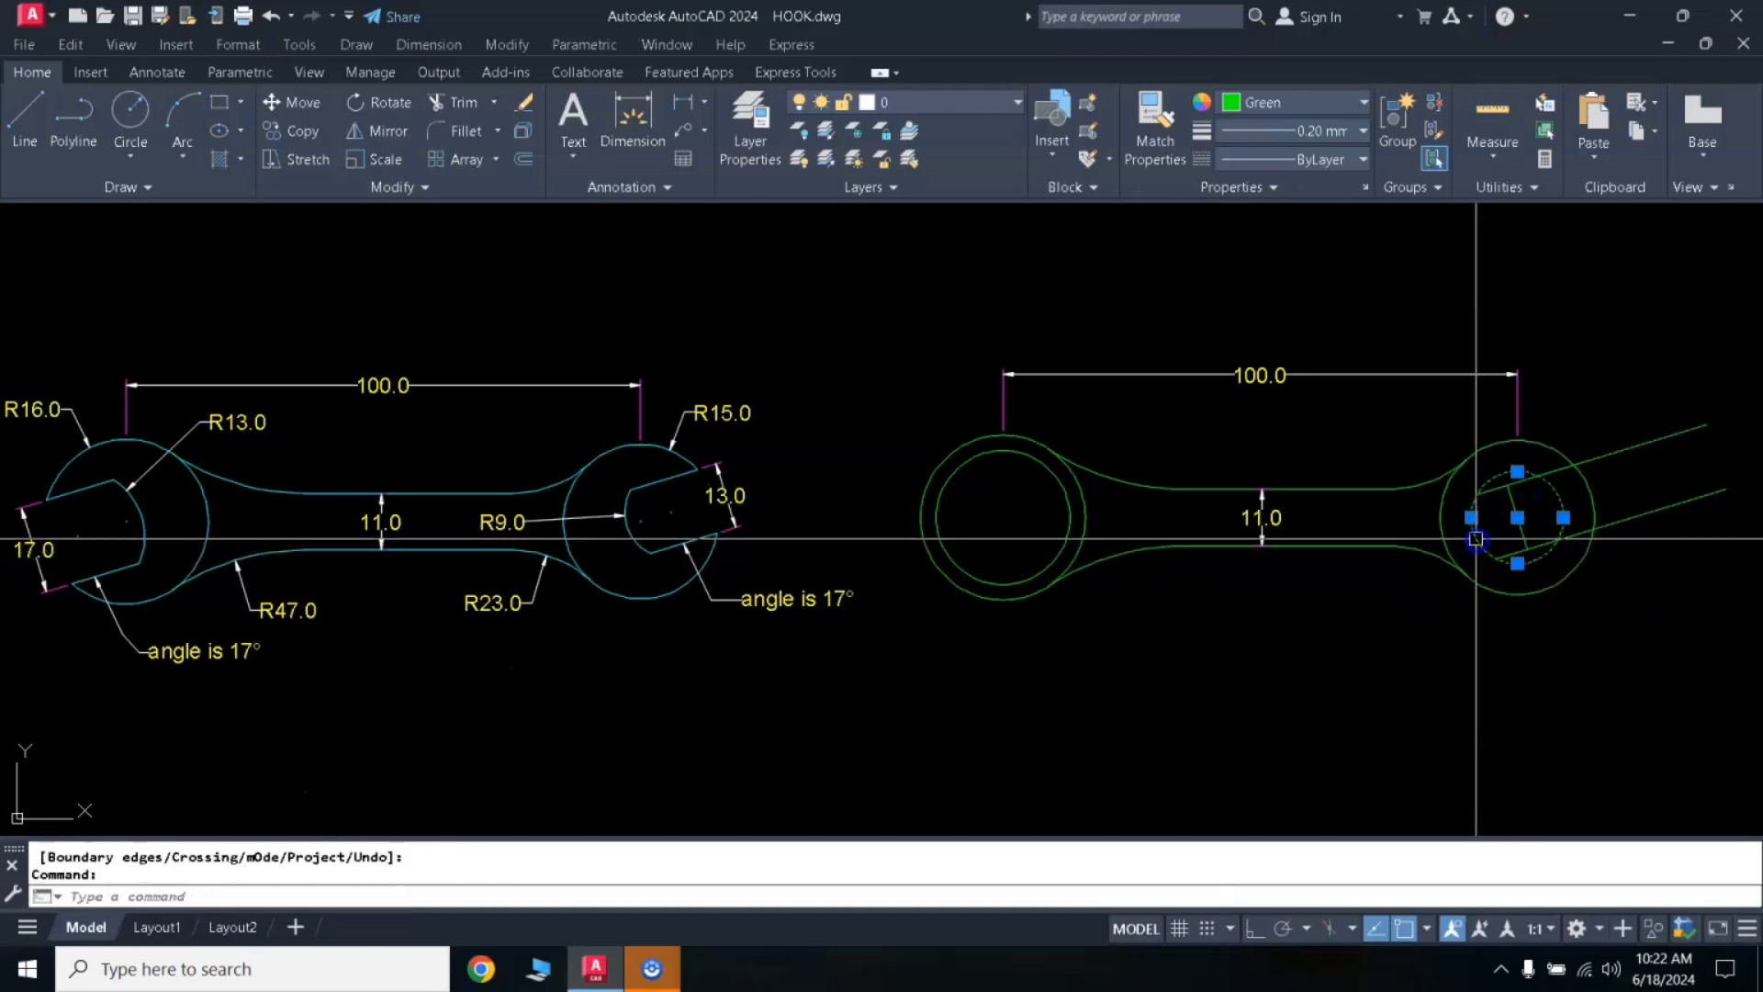
pyautogui.write('m')
pyautogui.press('Return')
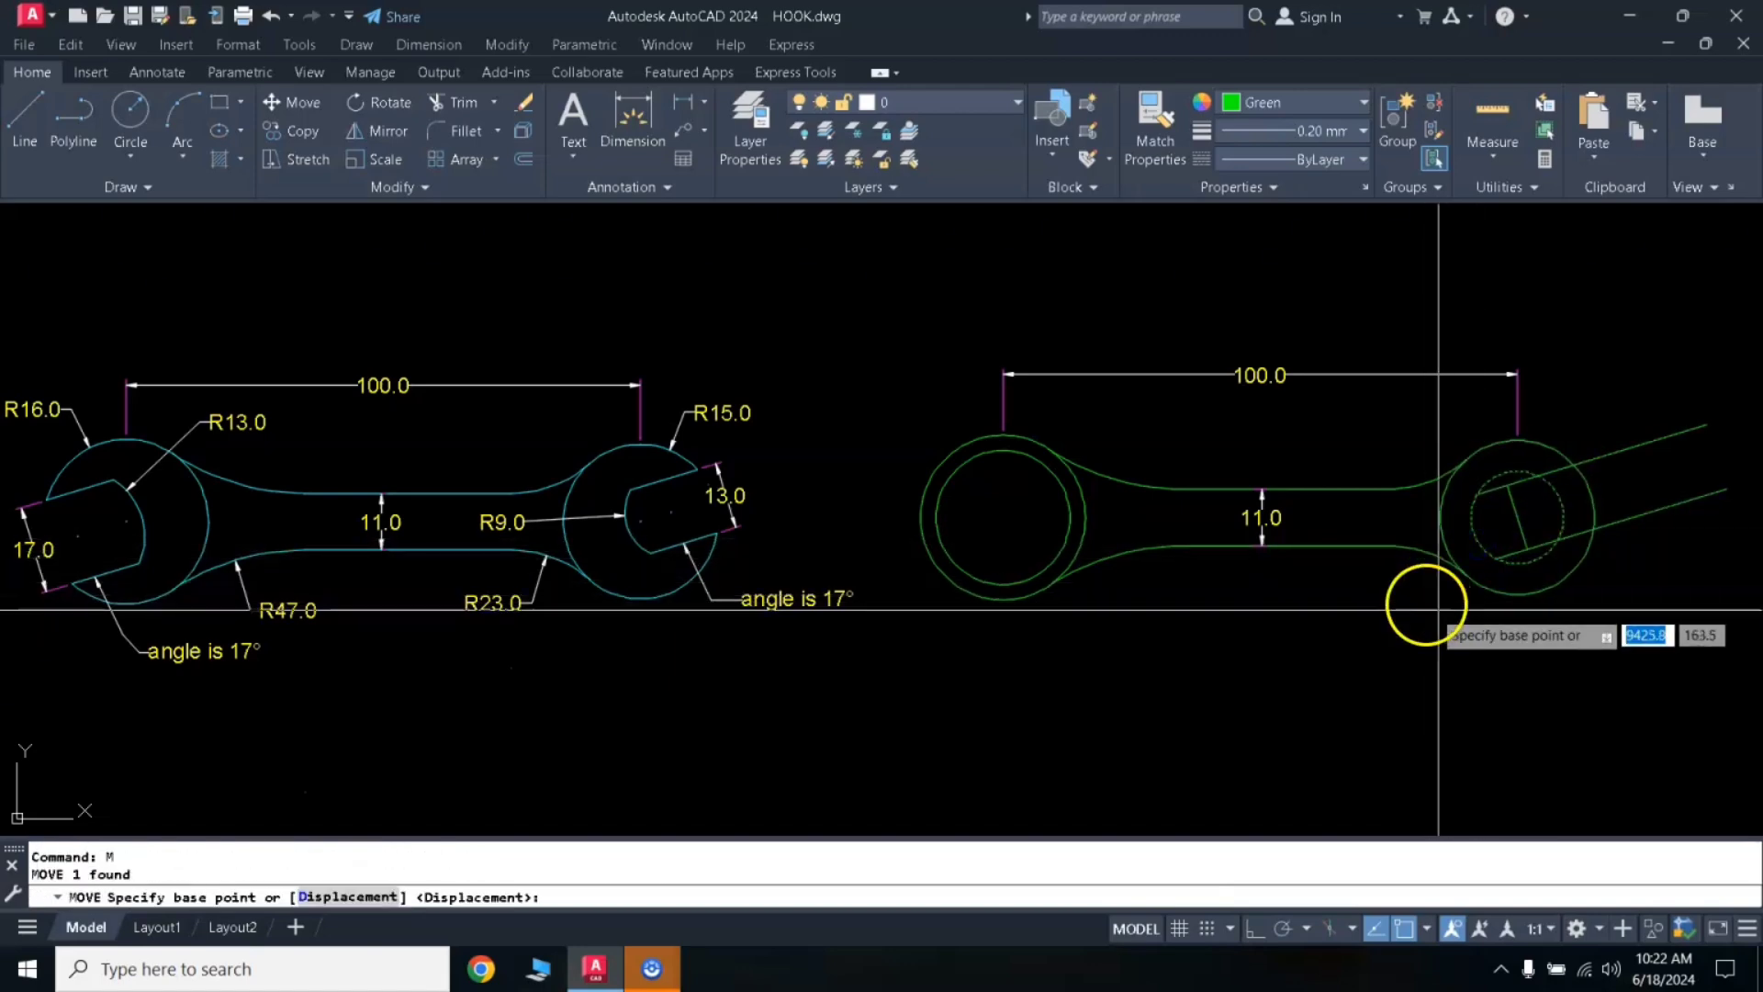
pyautogui.click(1495, 557)
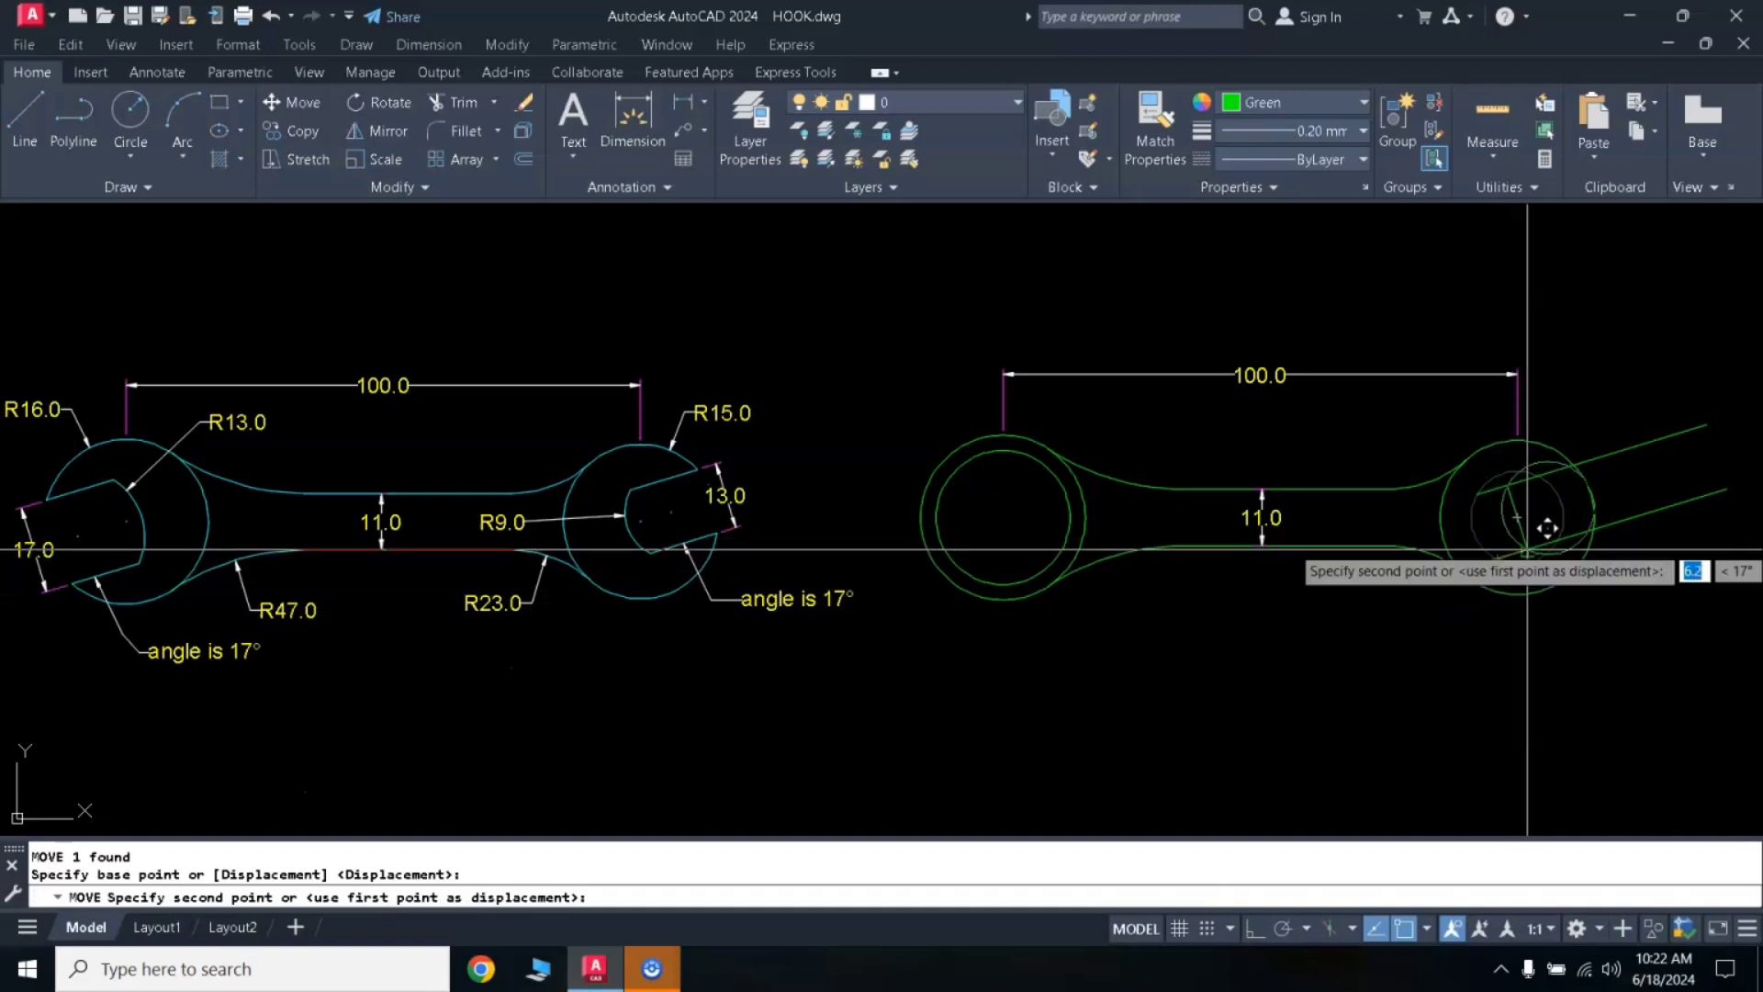
pyautogui.click(1528, 549)
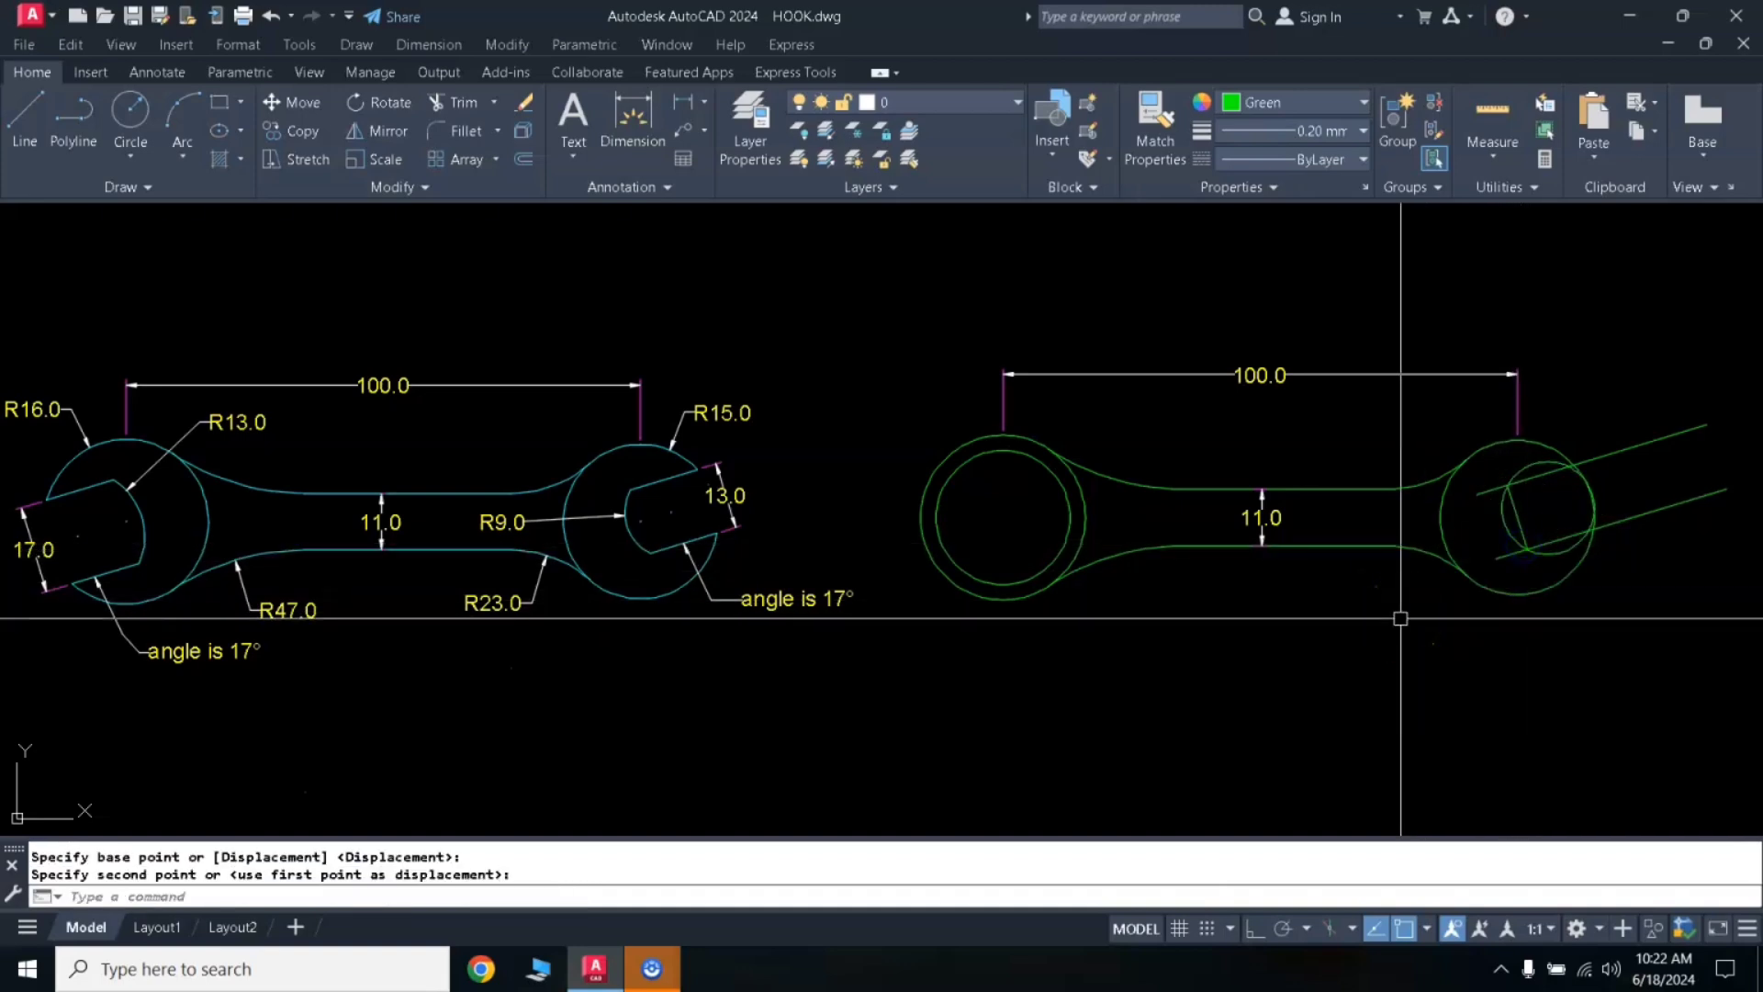
# Trim the excess jaw lines, closing line, inner circle and outer head arc to leave an open right jaw with a curved back
pyautogui.write('tr')
pyautogui.press('Return')
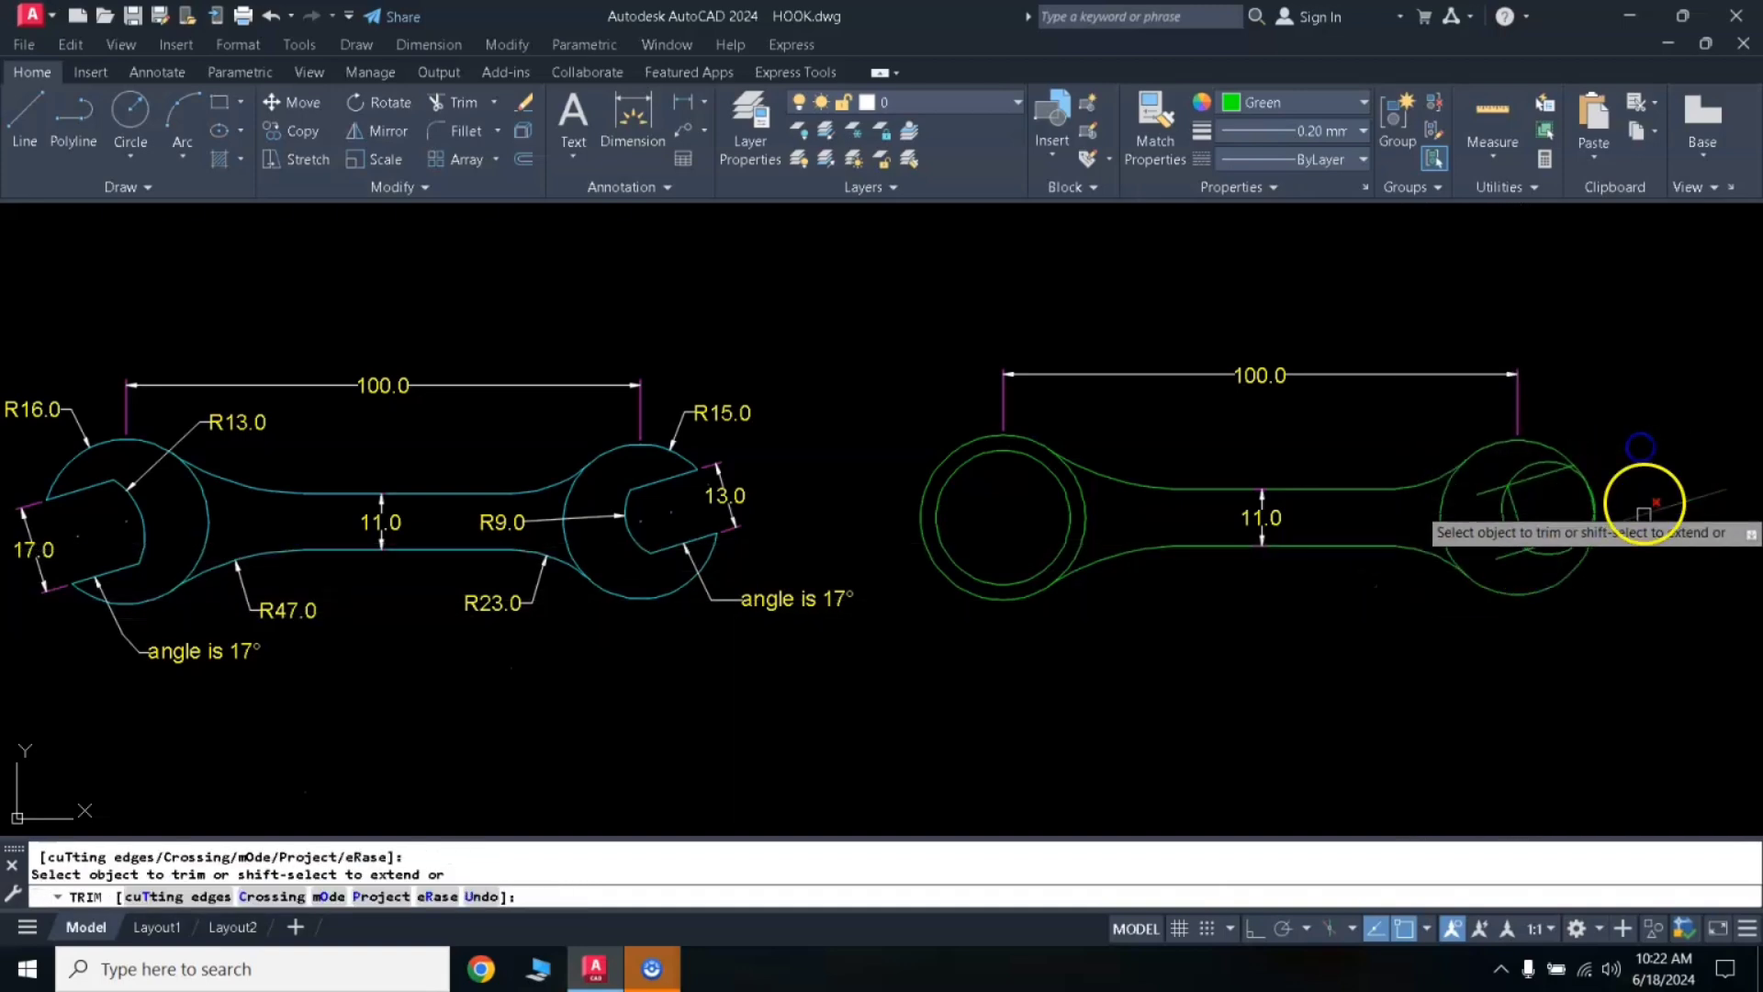
pyautogui.click(1643, 515)
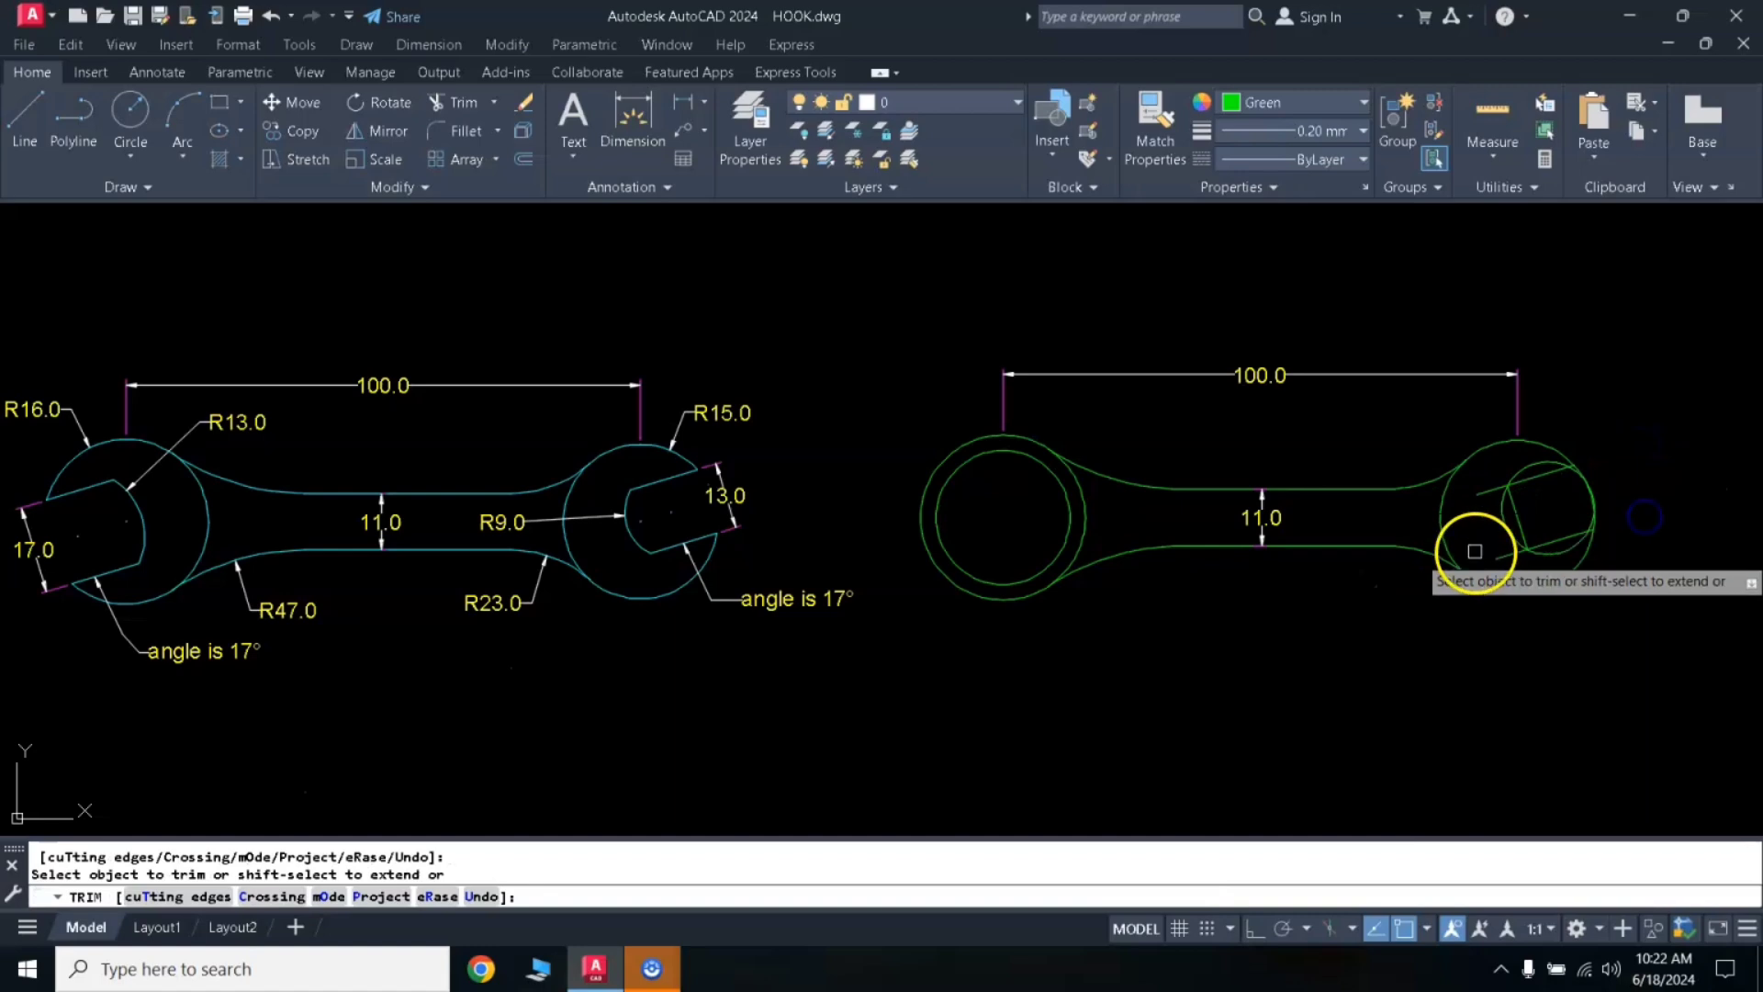
pyautogui.click(1493, 494)
pyautogui.click(1491, 558)
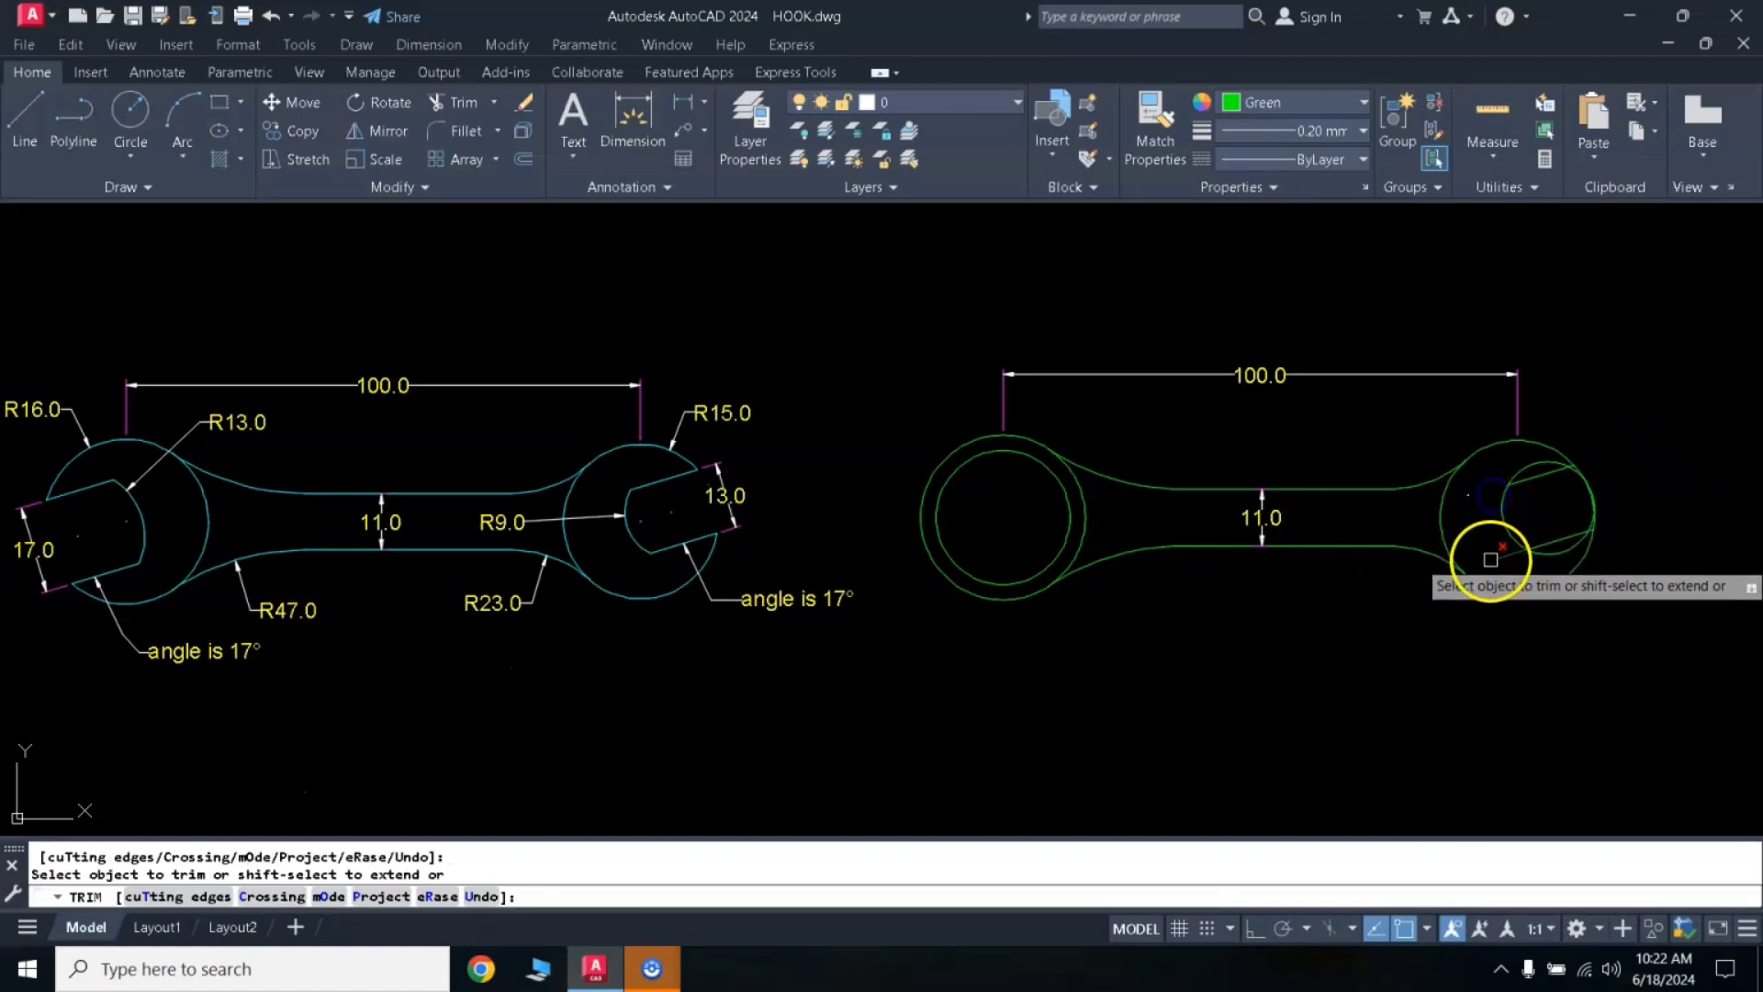
pyautogui.click(1540, 487)
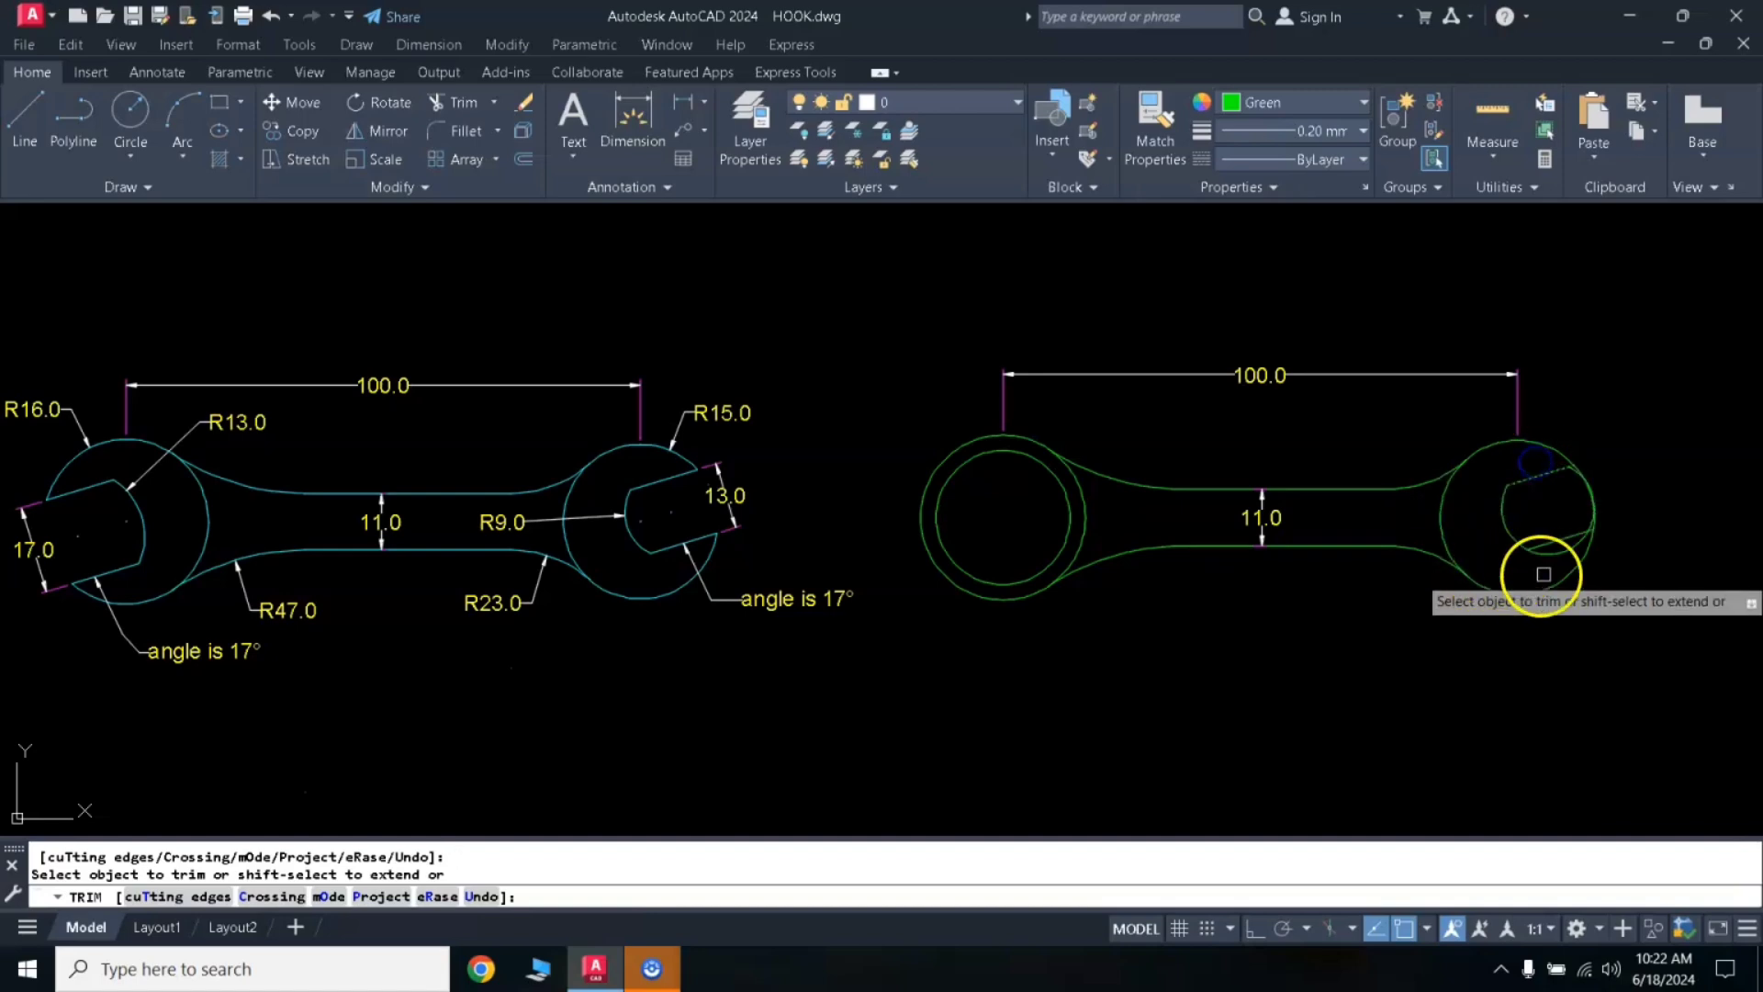
pyautogui.click(1578, 500)
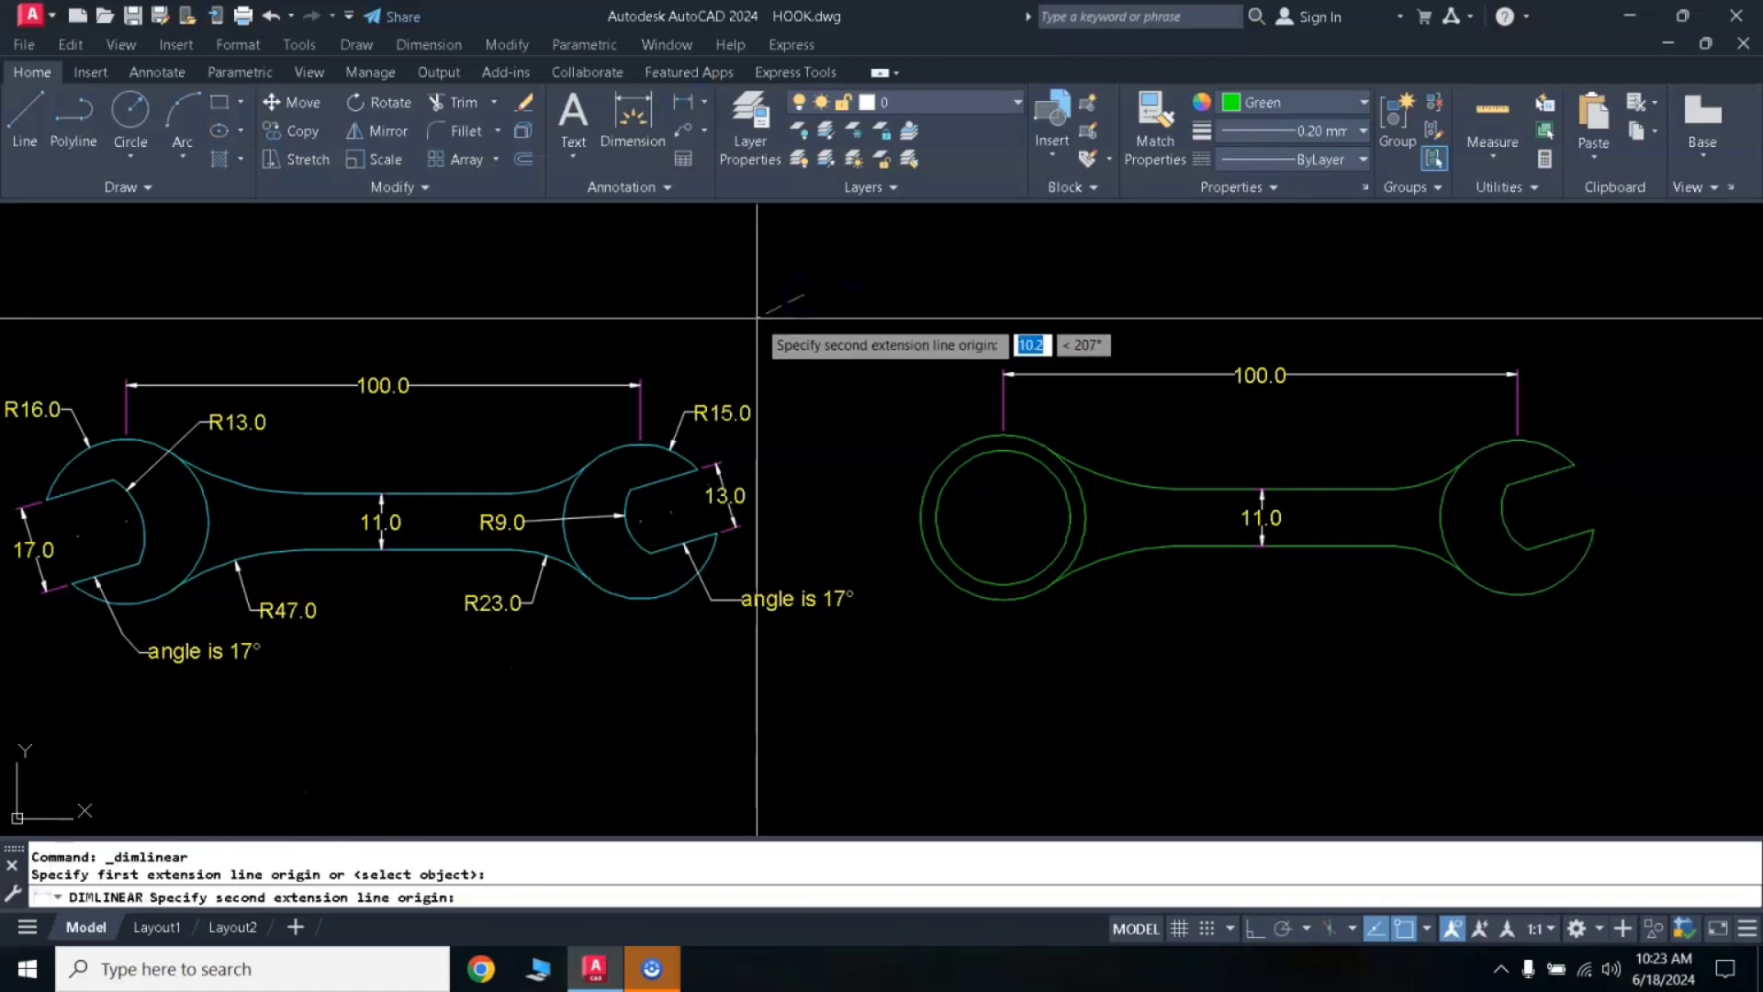
# Add an aligned dimension across the tips of the new wrench's right jaw opening
pyautogui.press('Escape')
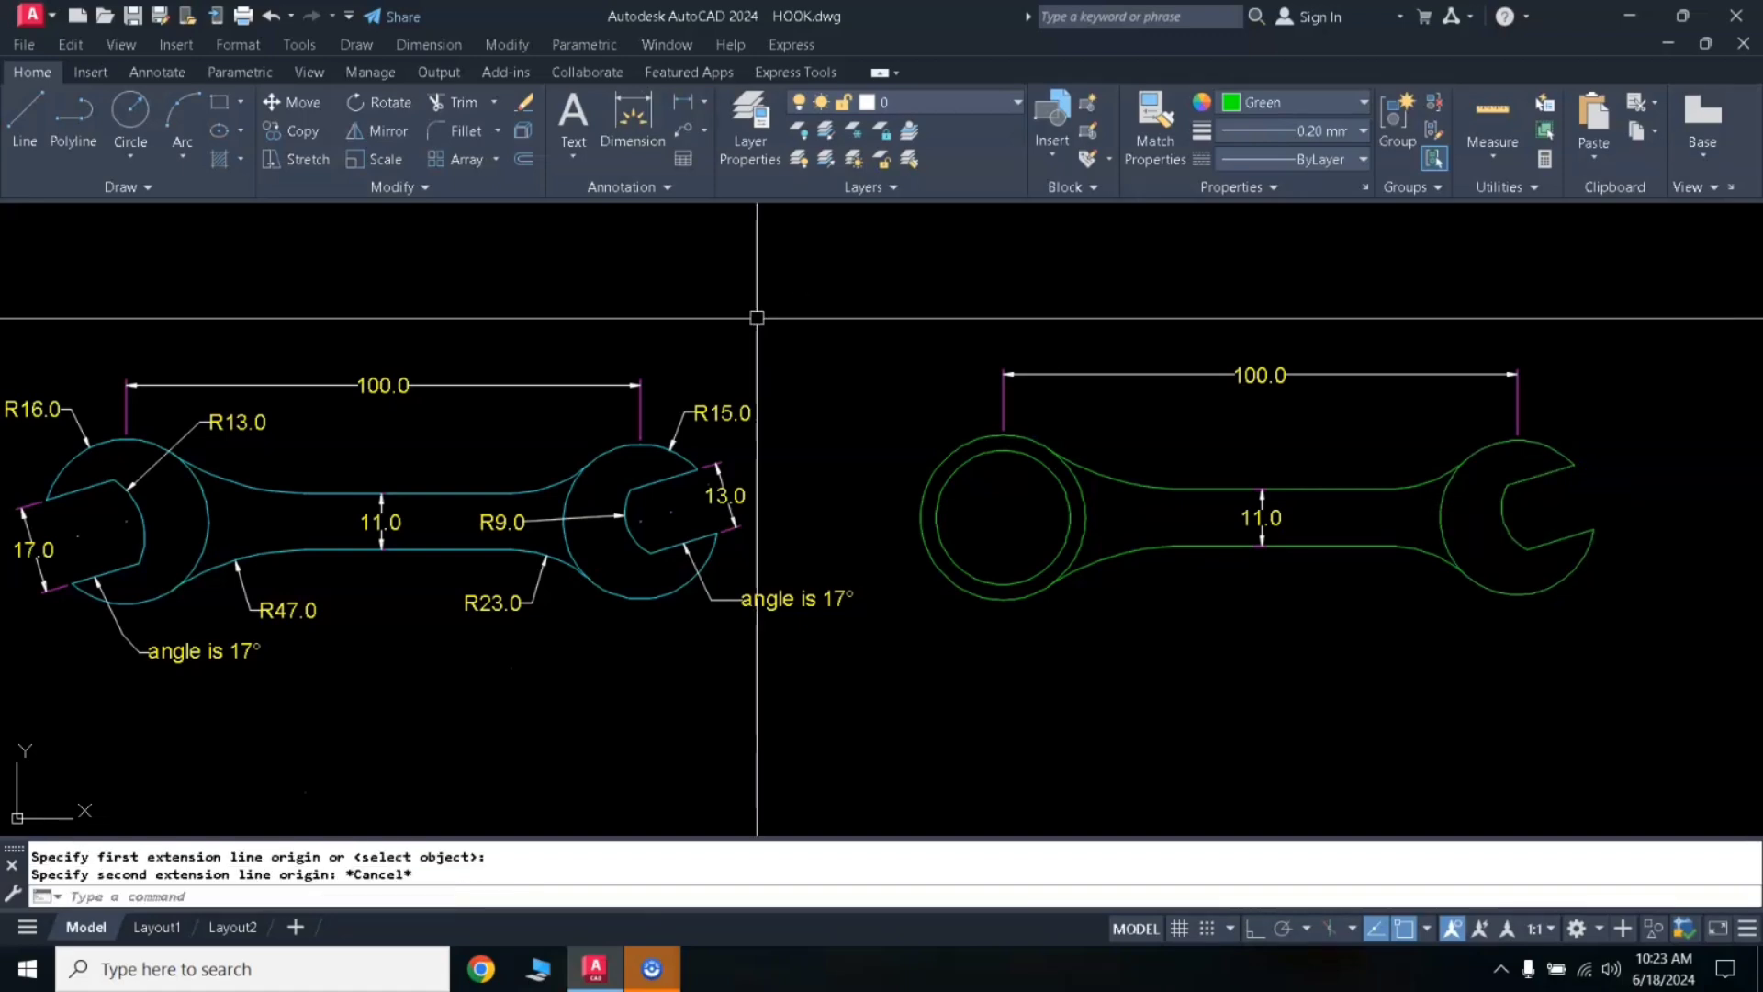
pyautogui.click(705, 103)
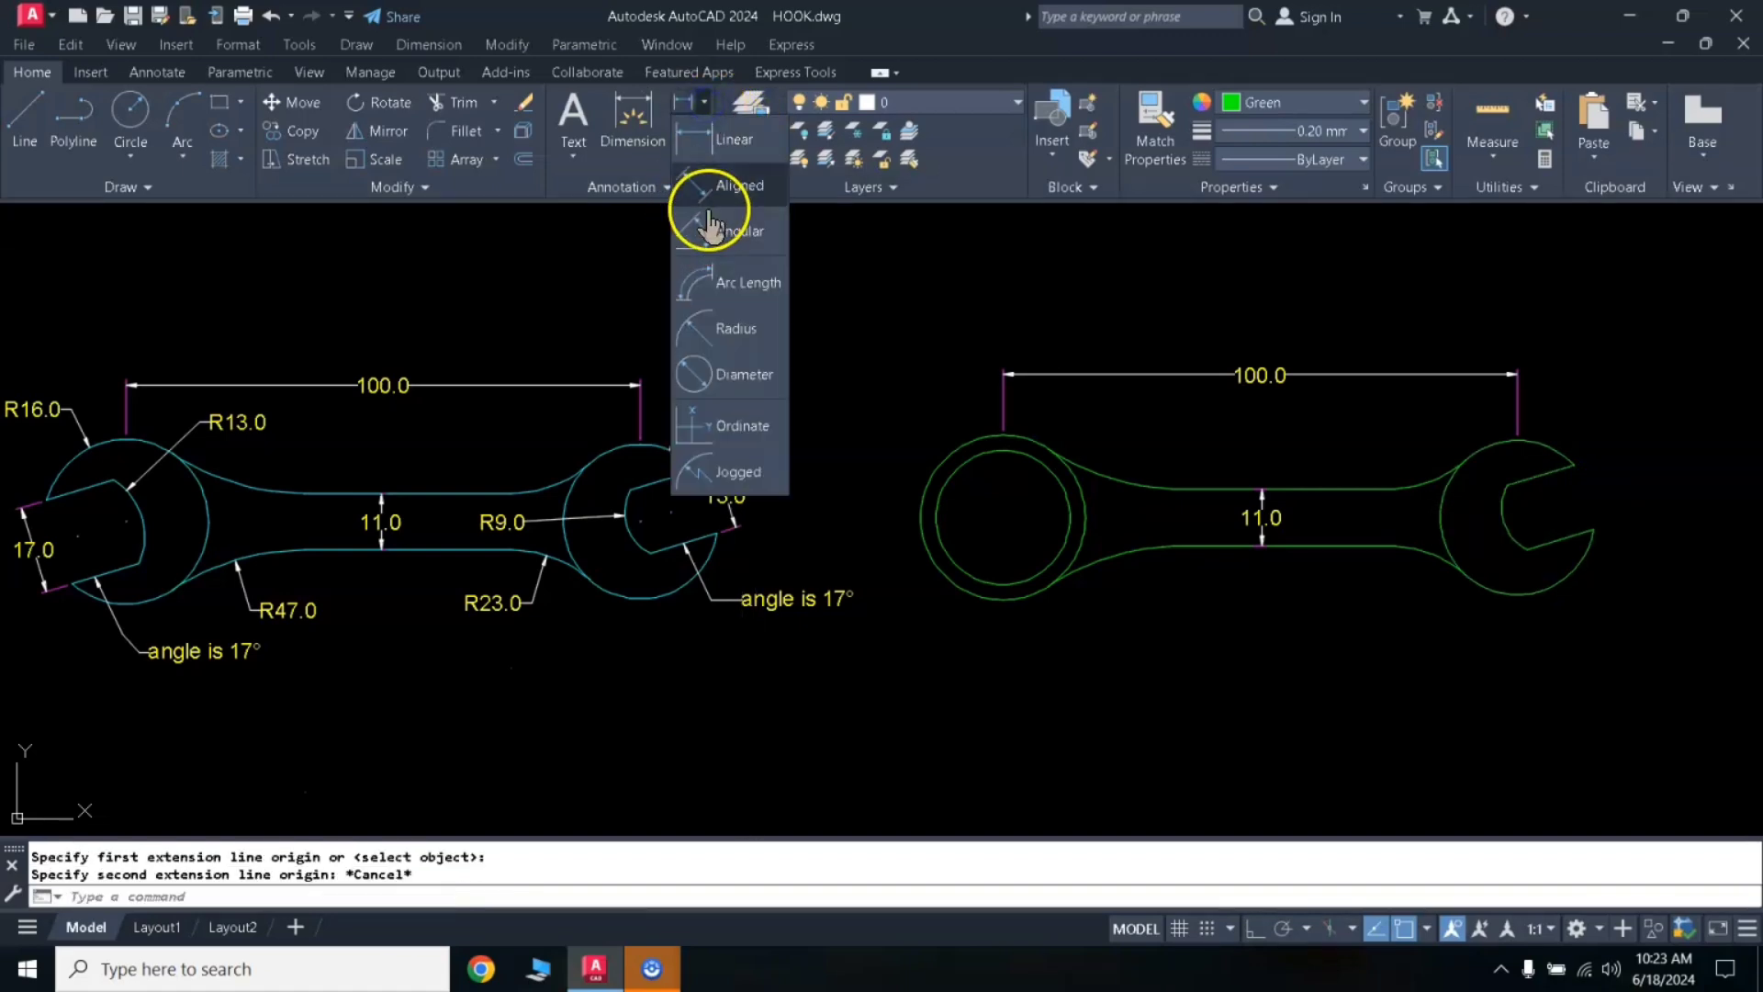
pyautogui.click(730, 143)
pyautogui.click(704, 106)
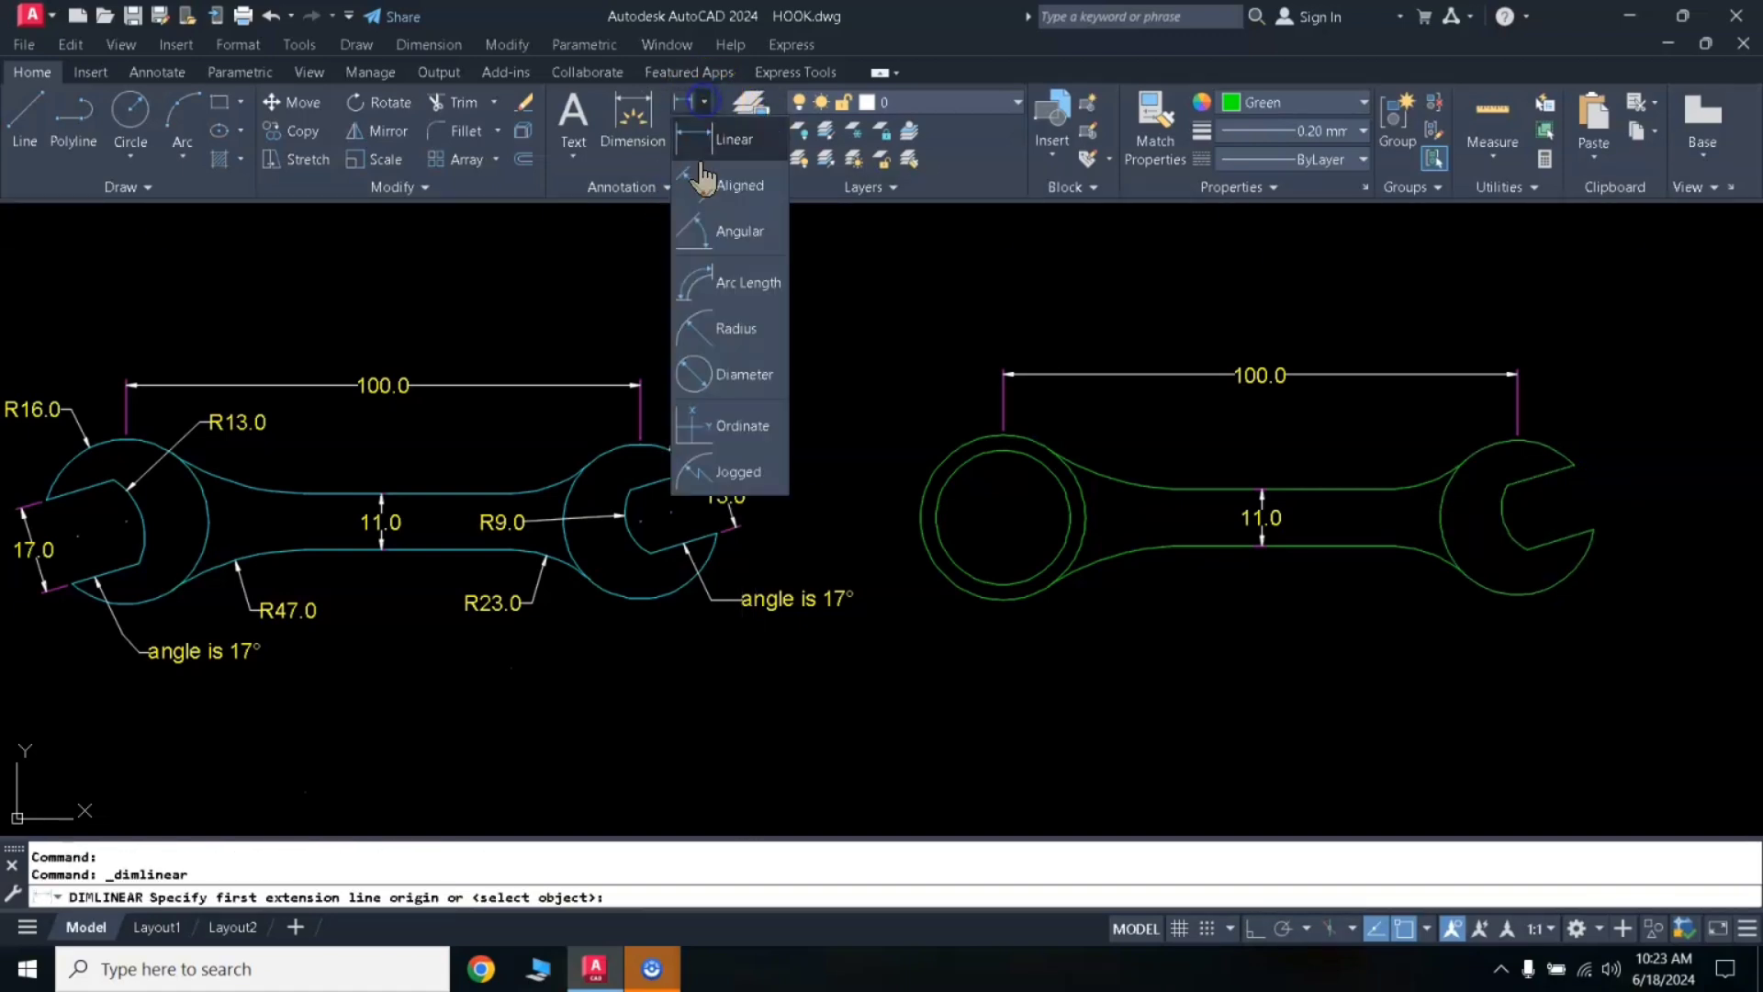
pyautogui.click(730, 189)
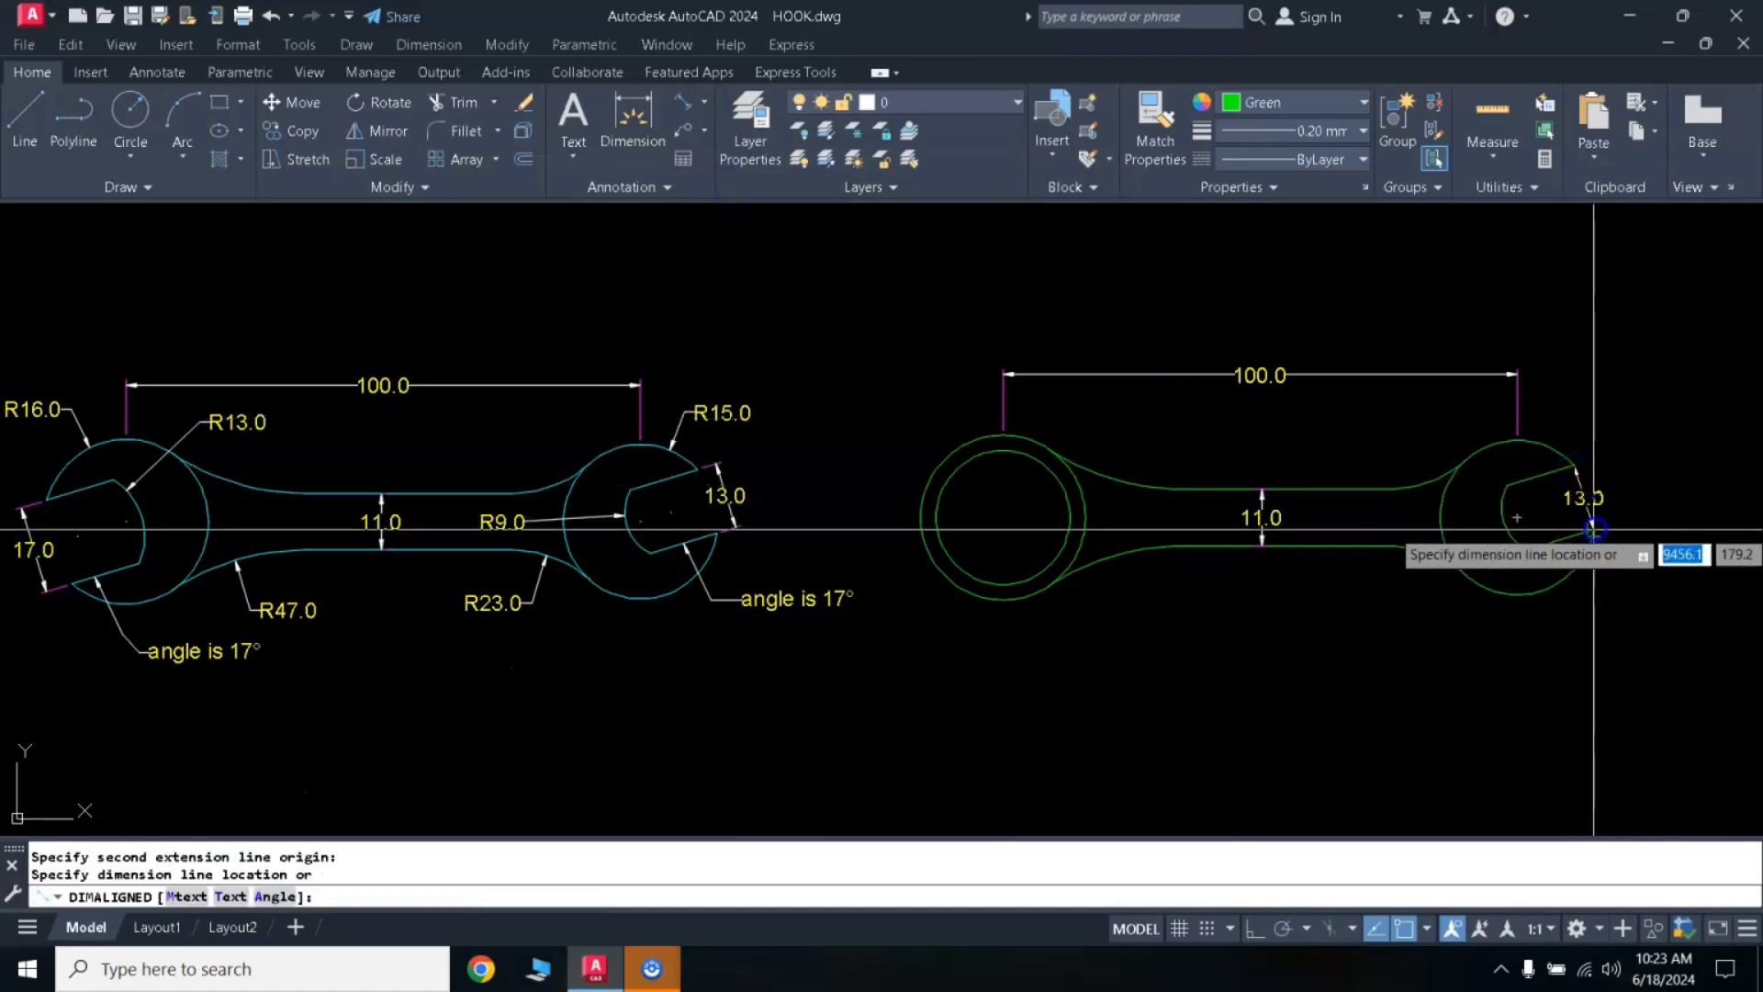
pyautogui.click(1621, 489)
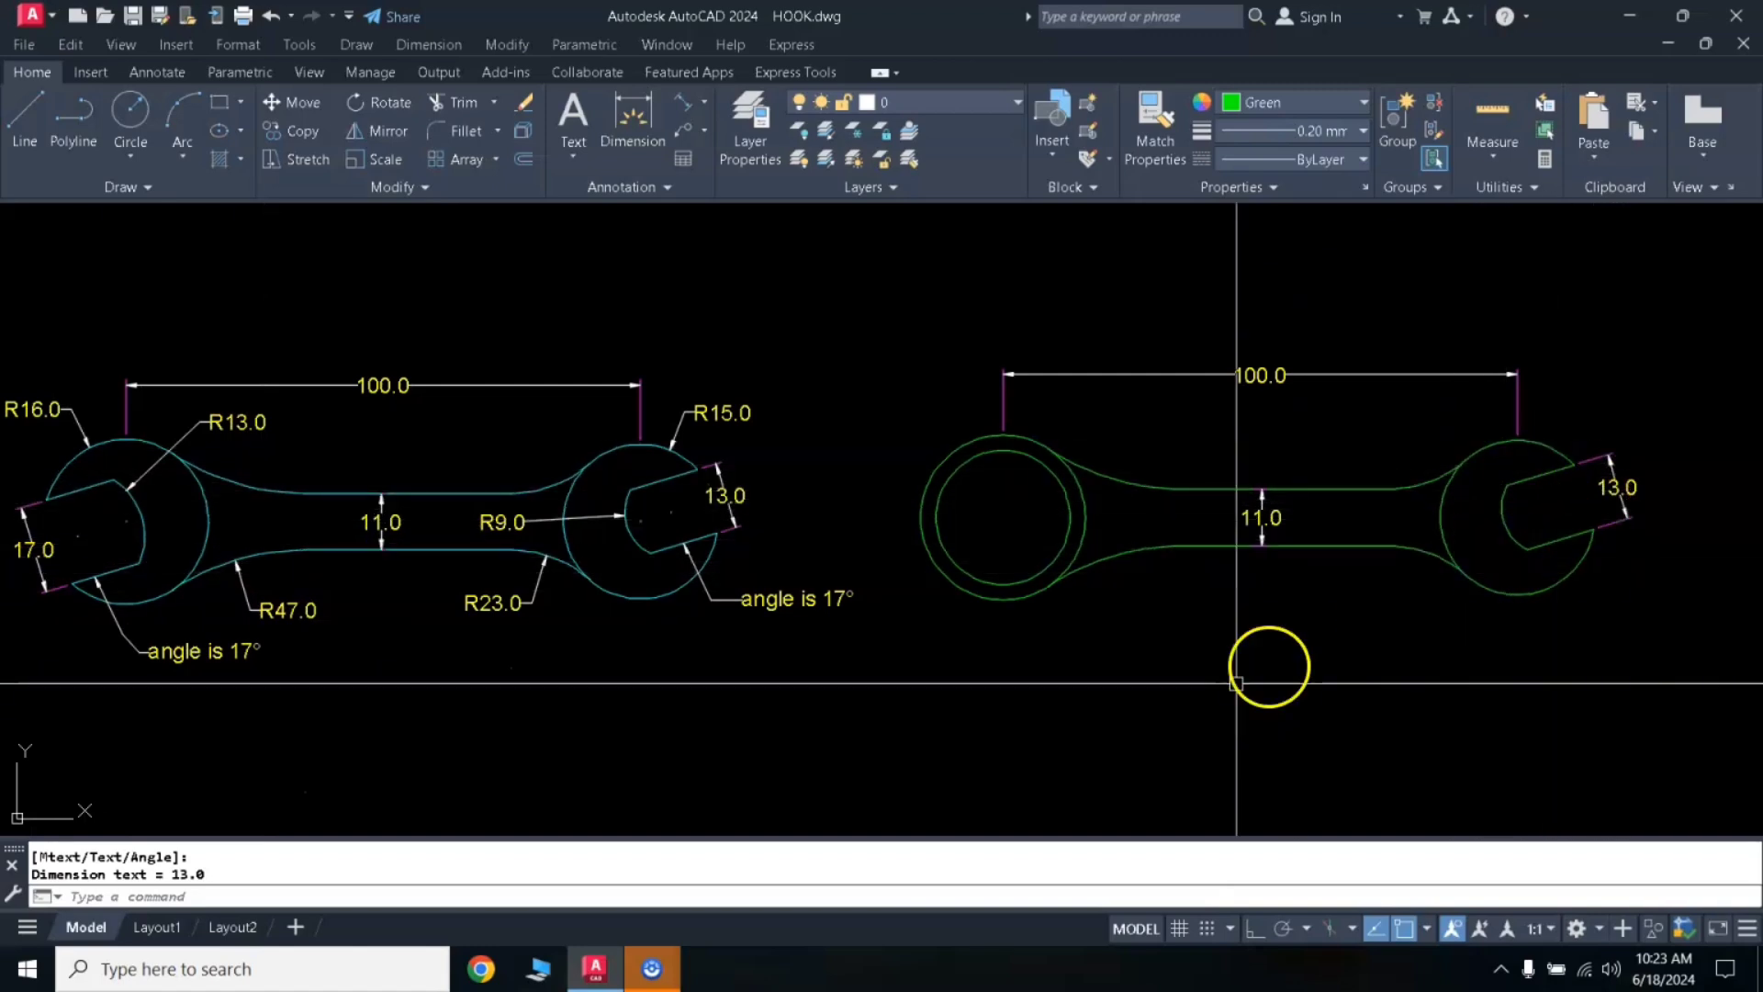
# Draw a horizontal line with Ortho on in the empty area below the new wrench's left head
pyautogui.write('l')
pyautogui.press('Return')
pyautogui.click(1094, 713)
pyautogui.click(1254, 929)
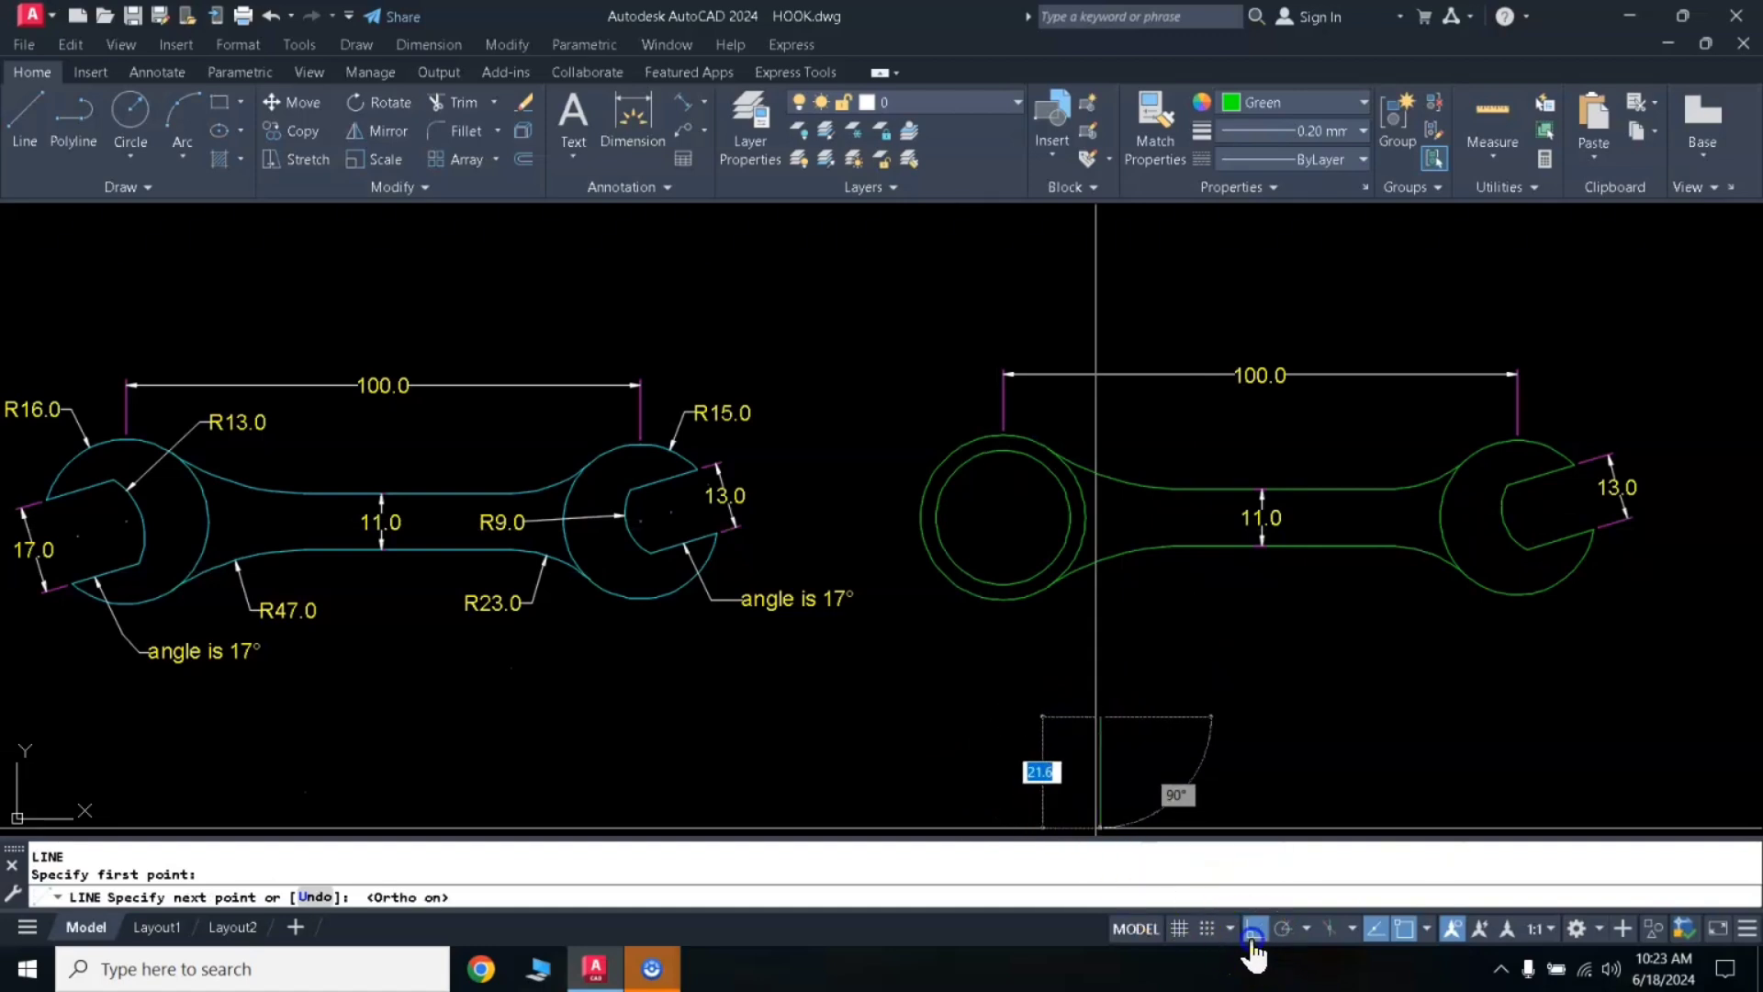
pyautogui.click(860, 716)
pyautogui.press('Return')
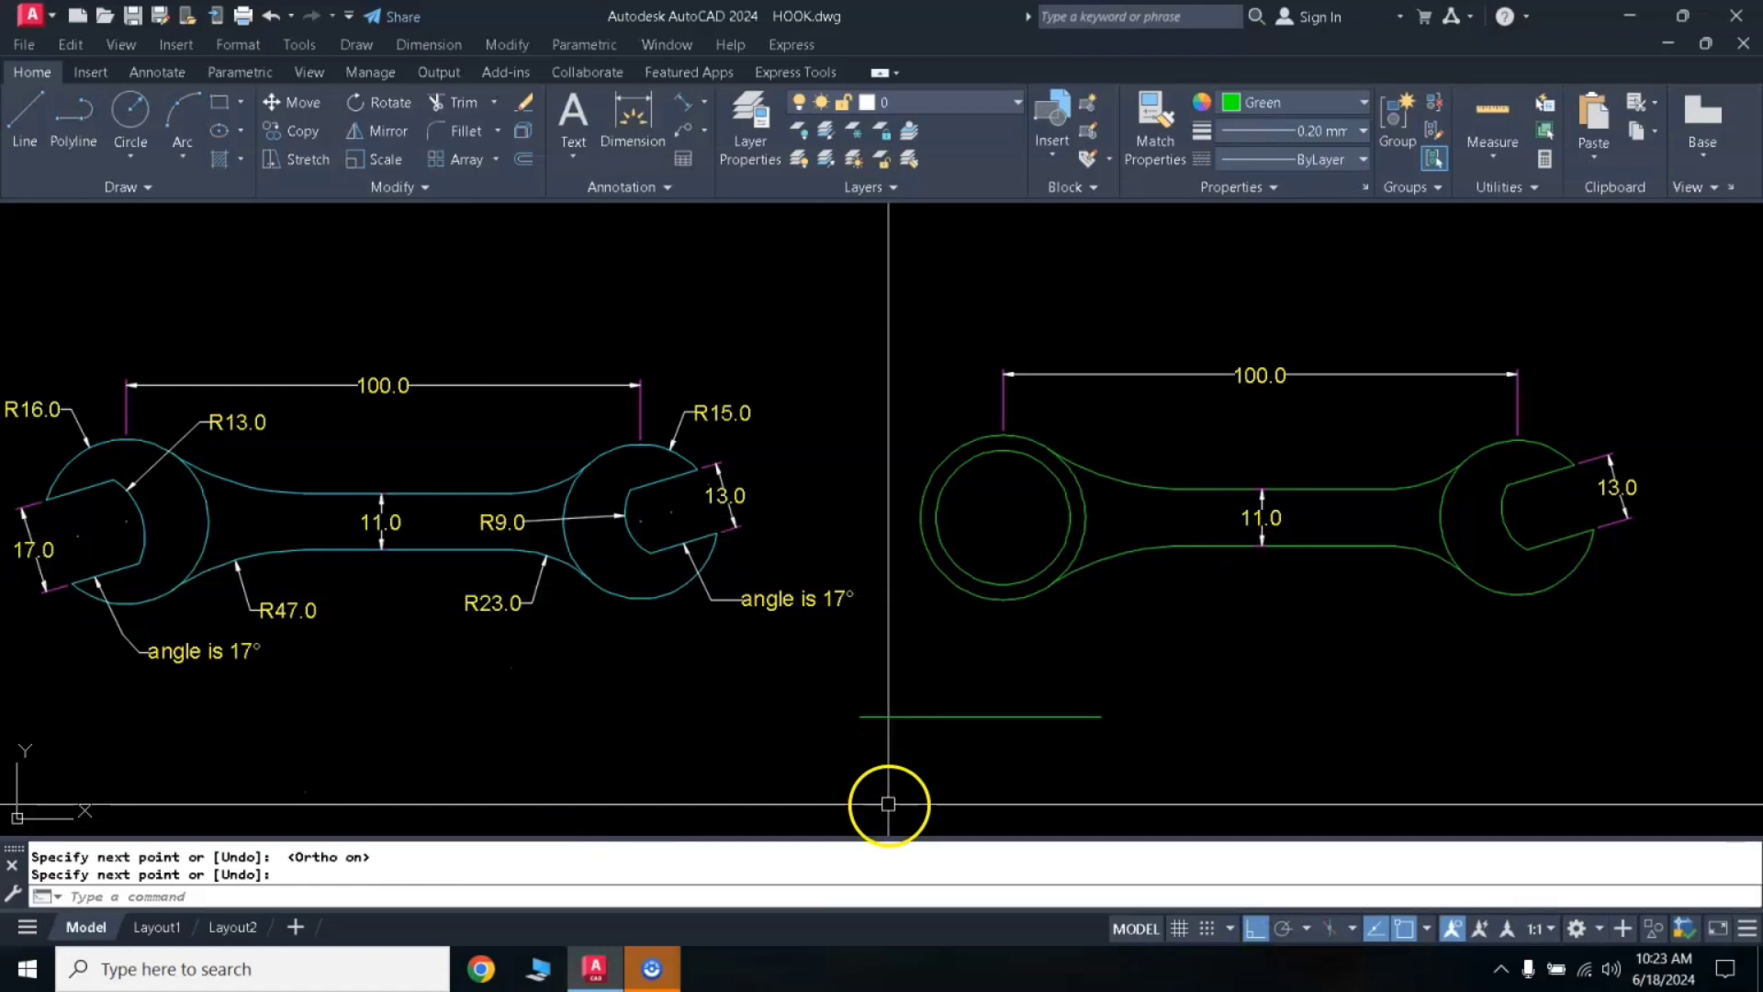
# Offset the horizontal line below the left head downward by 17 to form the second edge of the left jaw opening
pyautogui.write('o')
pyautogui.press('Return')
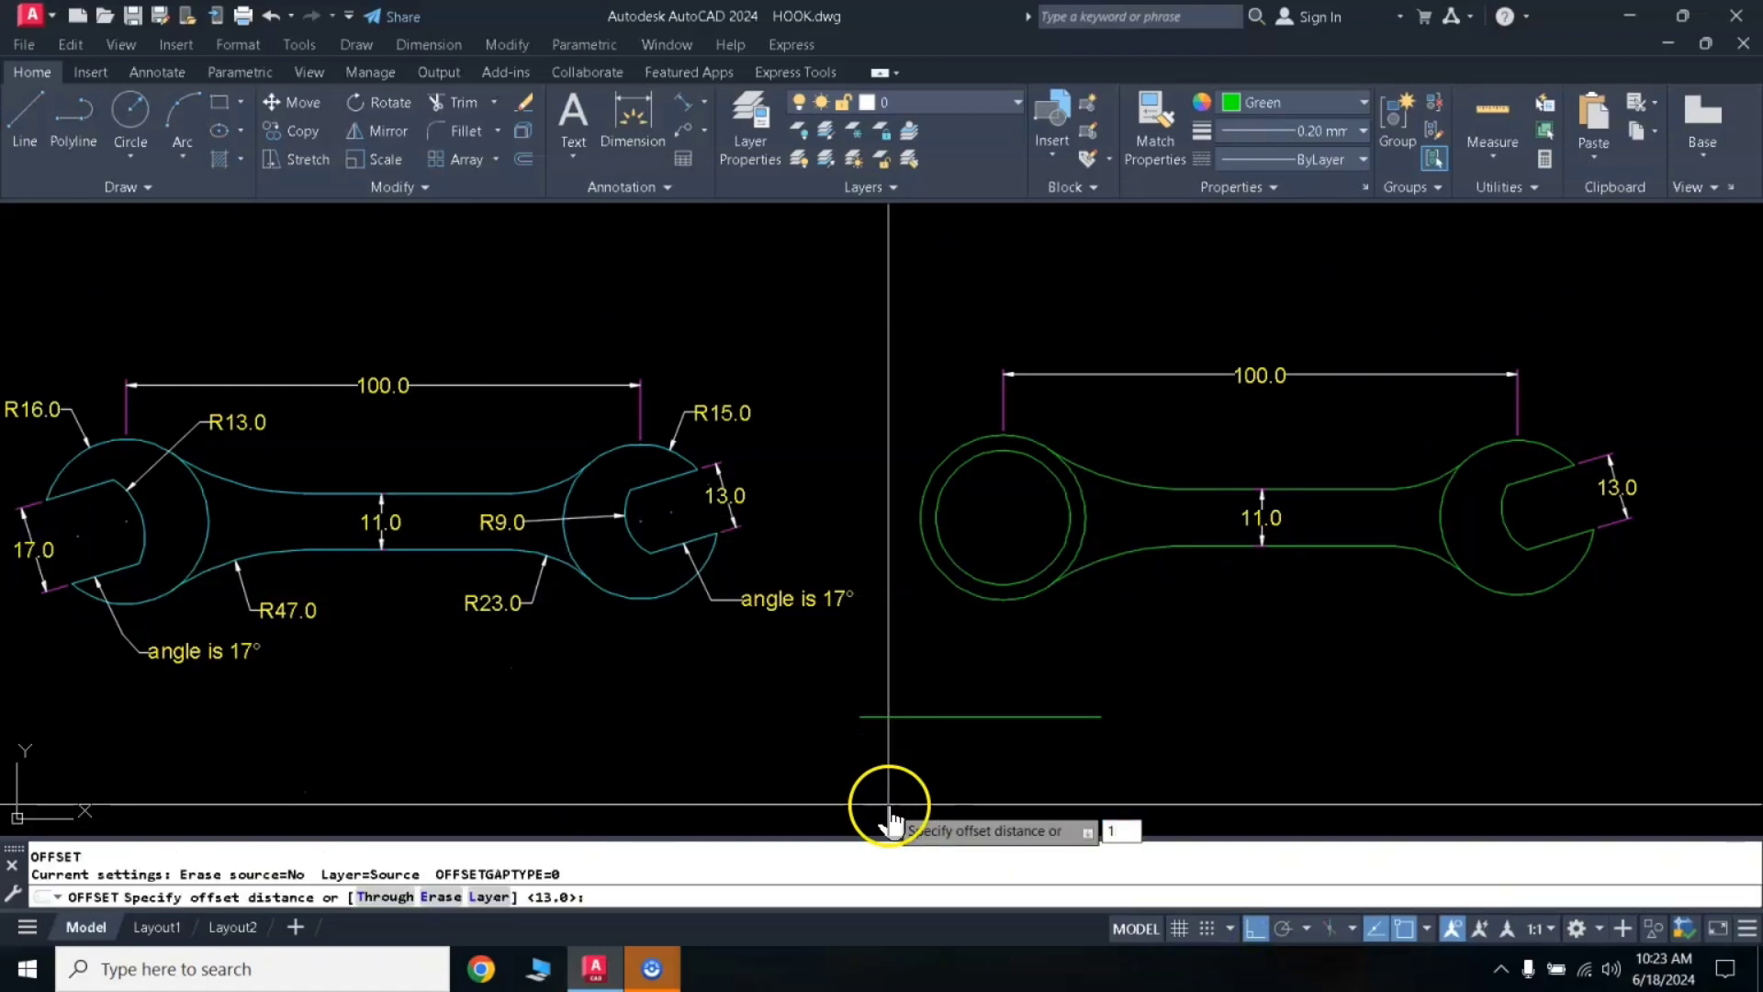
pyautogui.press('Return')
pyautogui.click(959, 716)
pyautogui.click(965, 768)
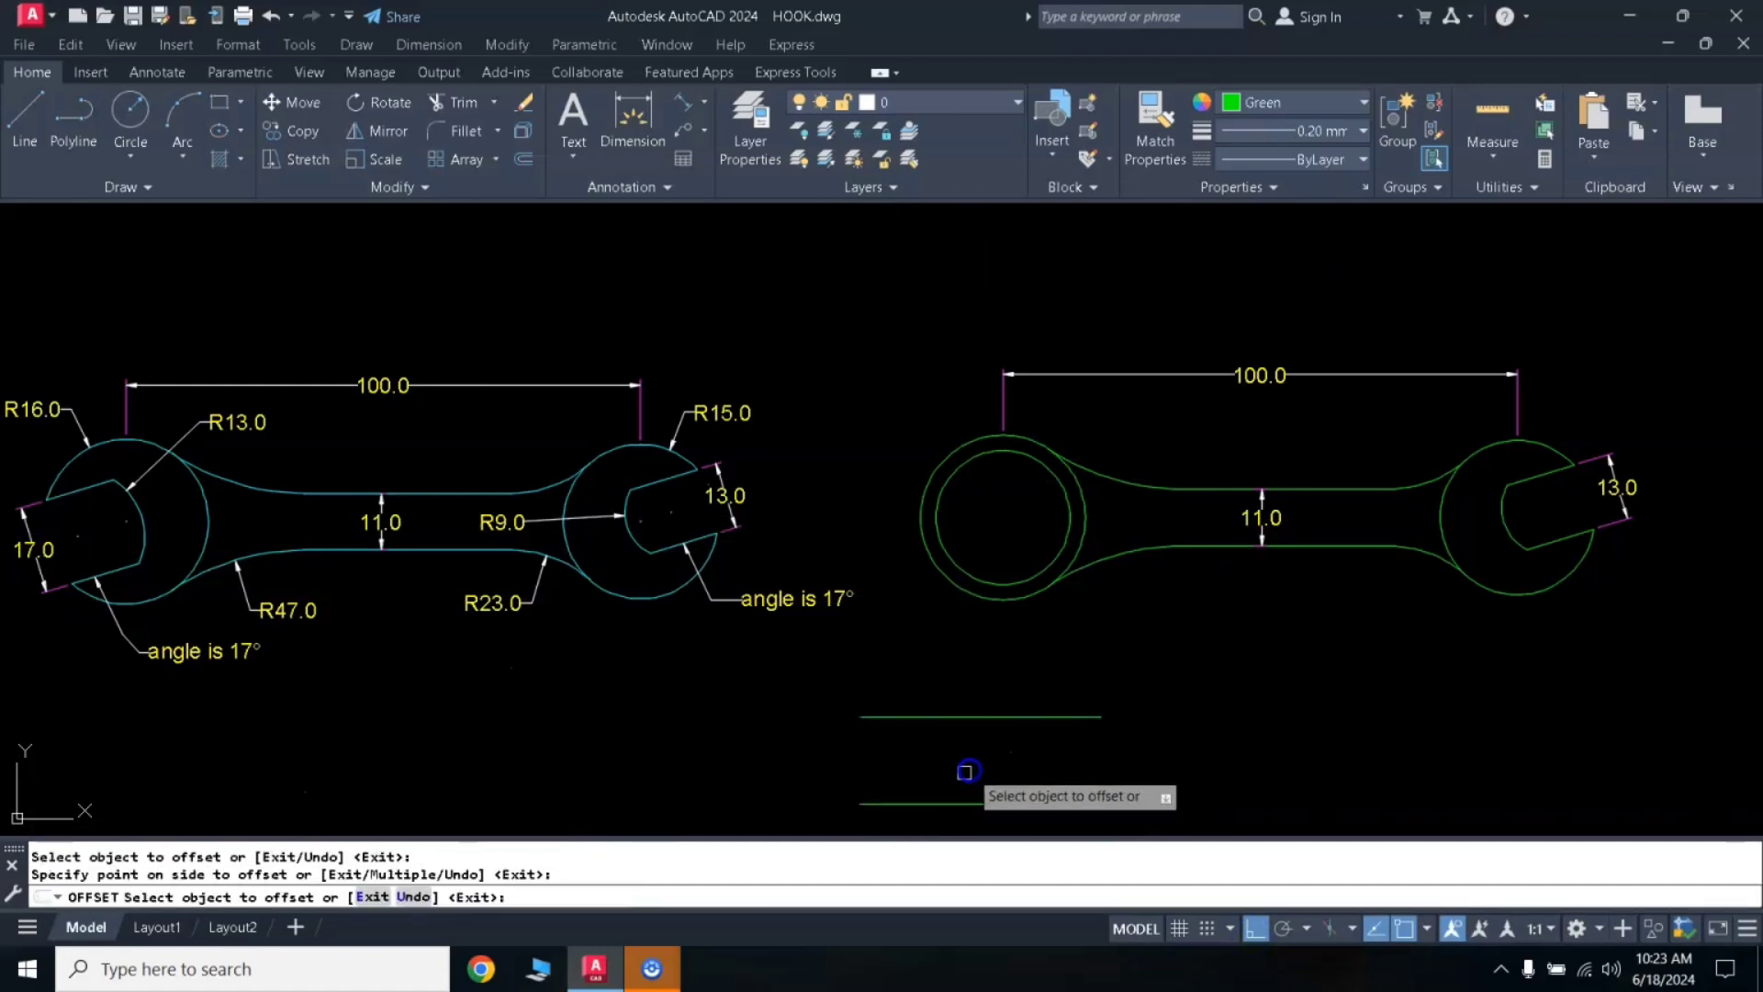
pyautogui.press('Escape')
# Close the left jaw opening with a vertical line joining the right ends of its two parallel lines
pyautogui.write('l')
pyautogui.press('Return')
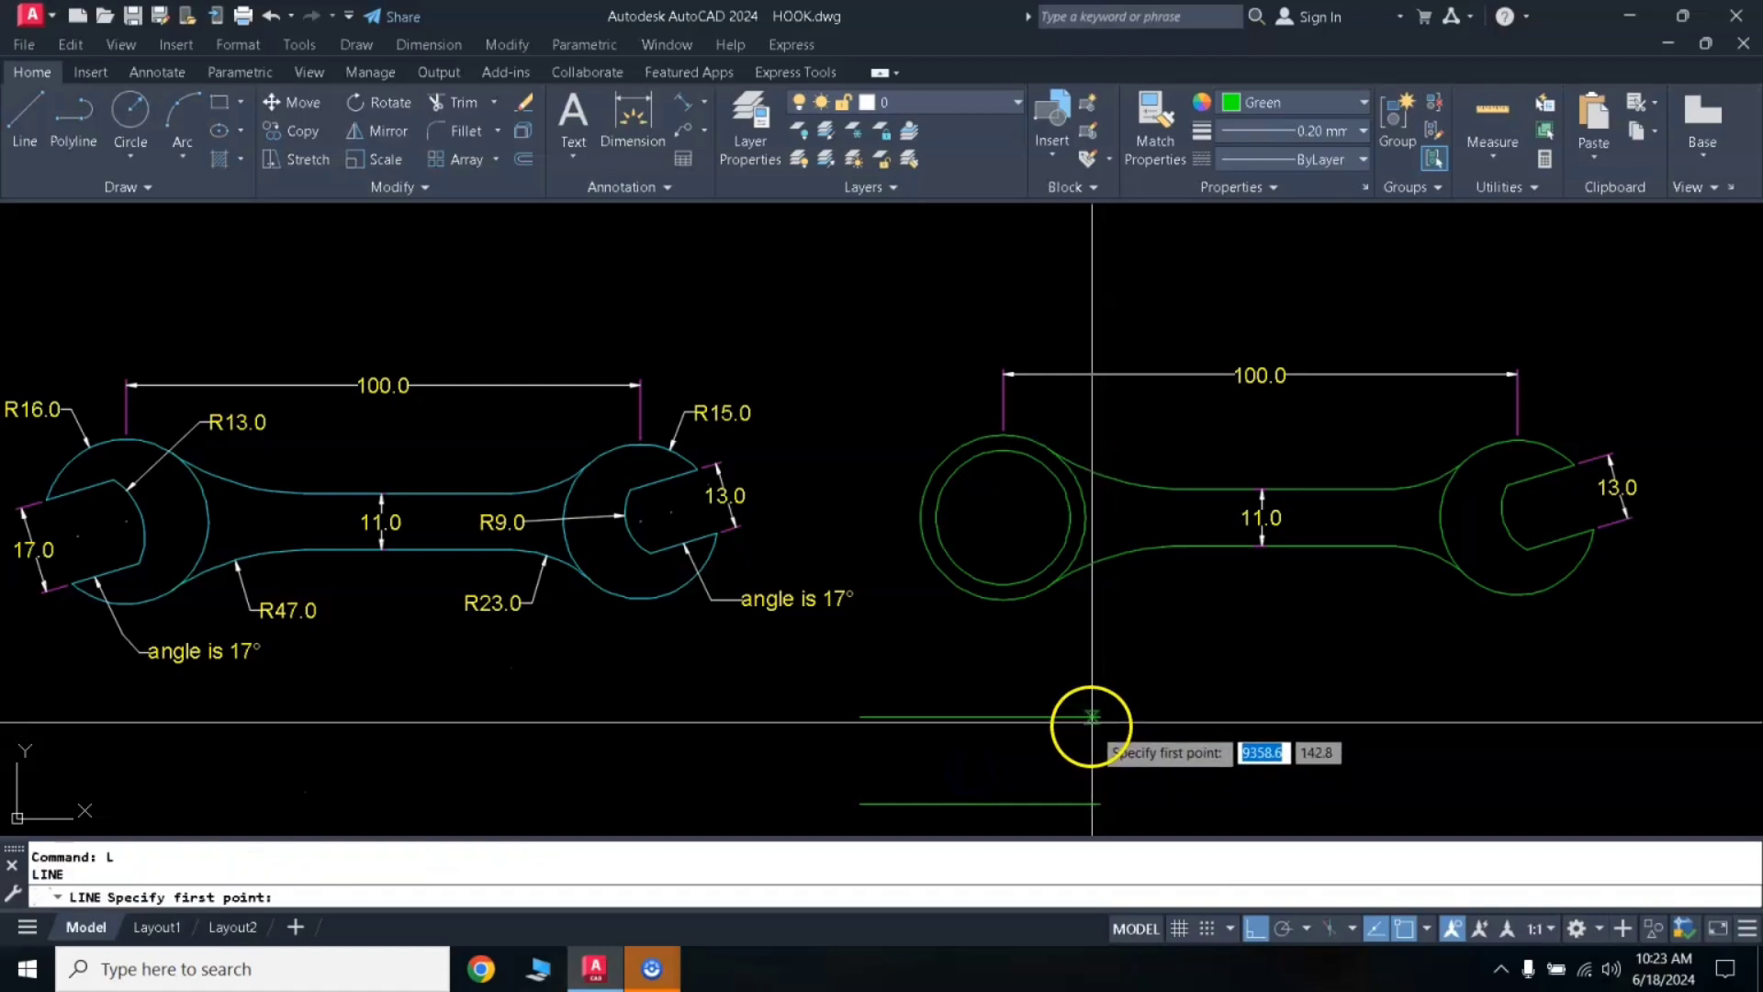
pyautogui.click(1100, 717)
pyautogui.click(1100, 803)
pyautogui.press('Return')
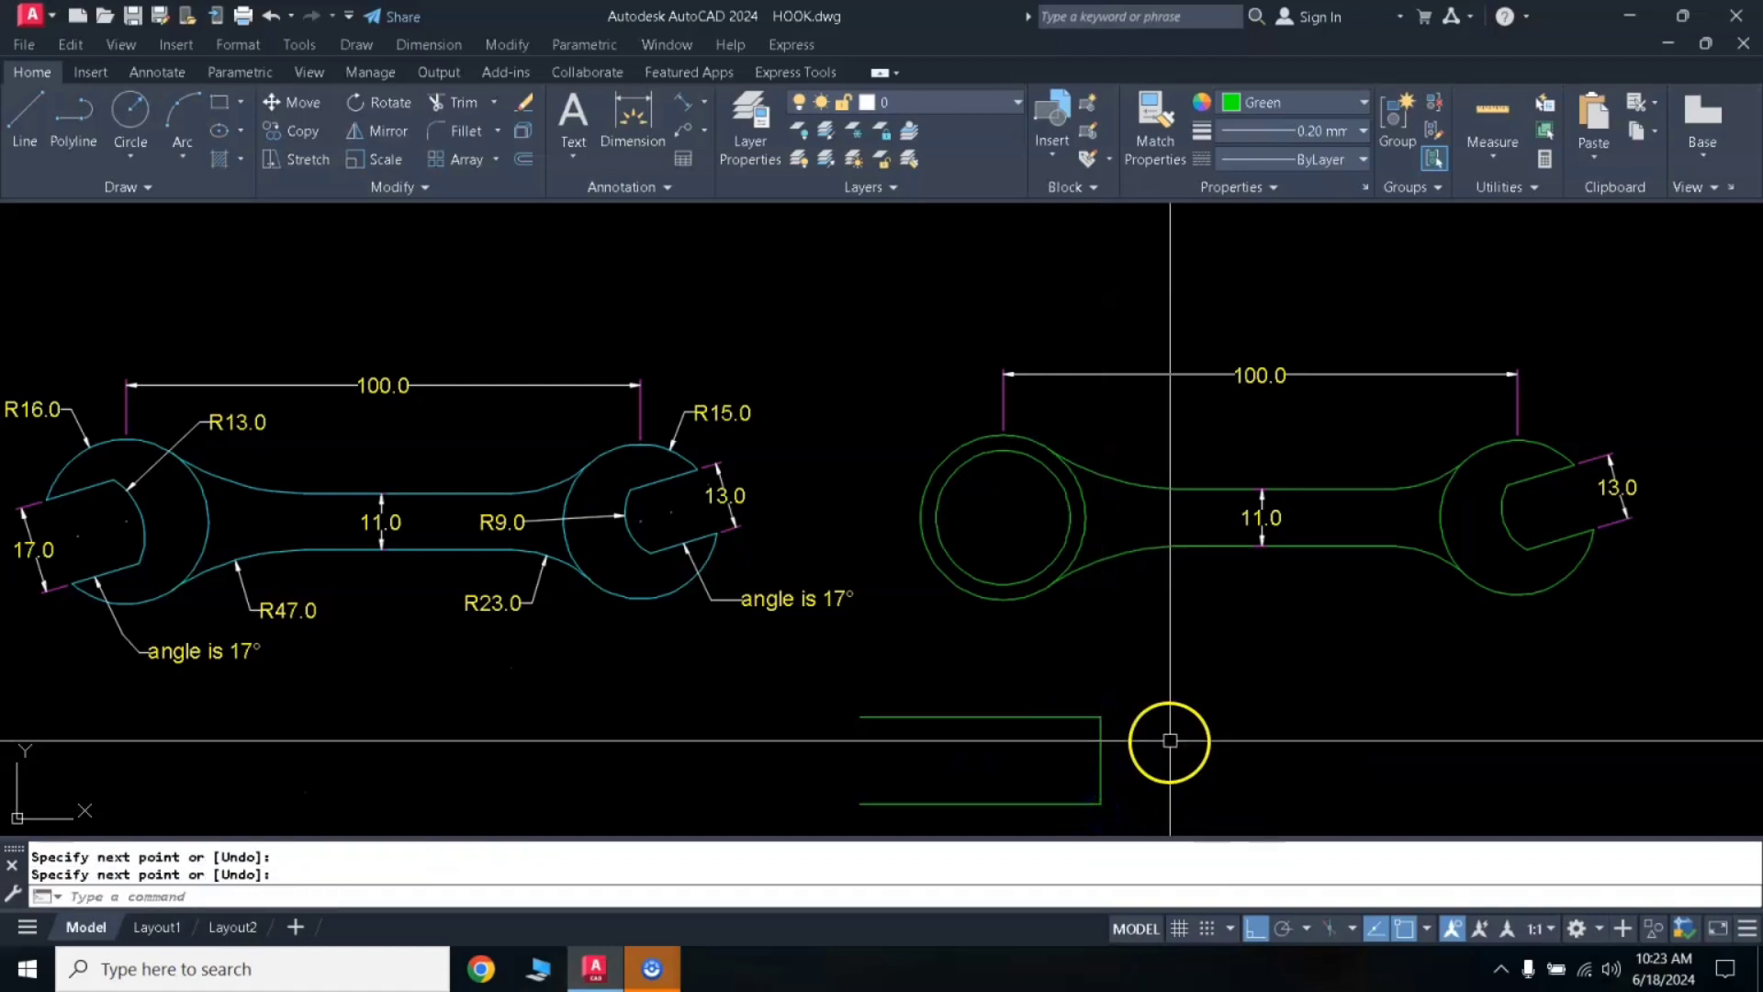
# Rotate the left jaw opening's three lines by 17° about their lower-right corner
pyautogui.click(1126, 705)
pyautogui.click(996, 814)
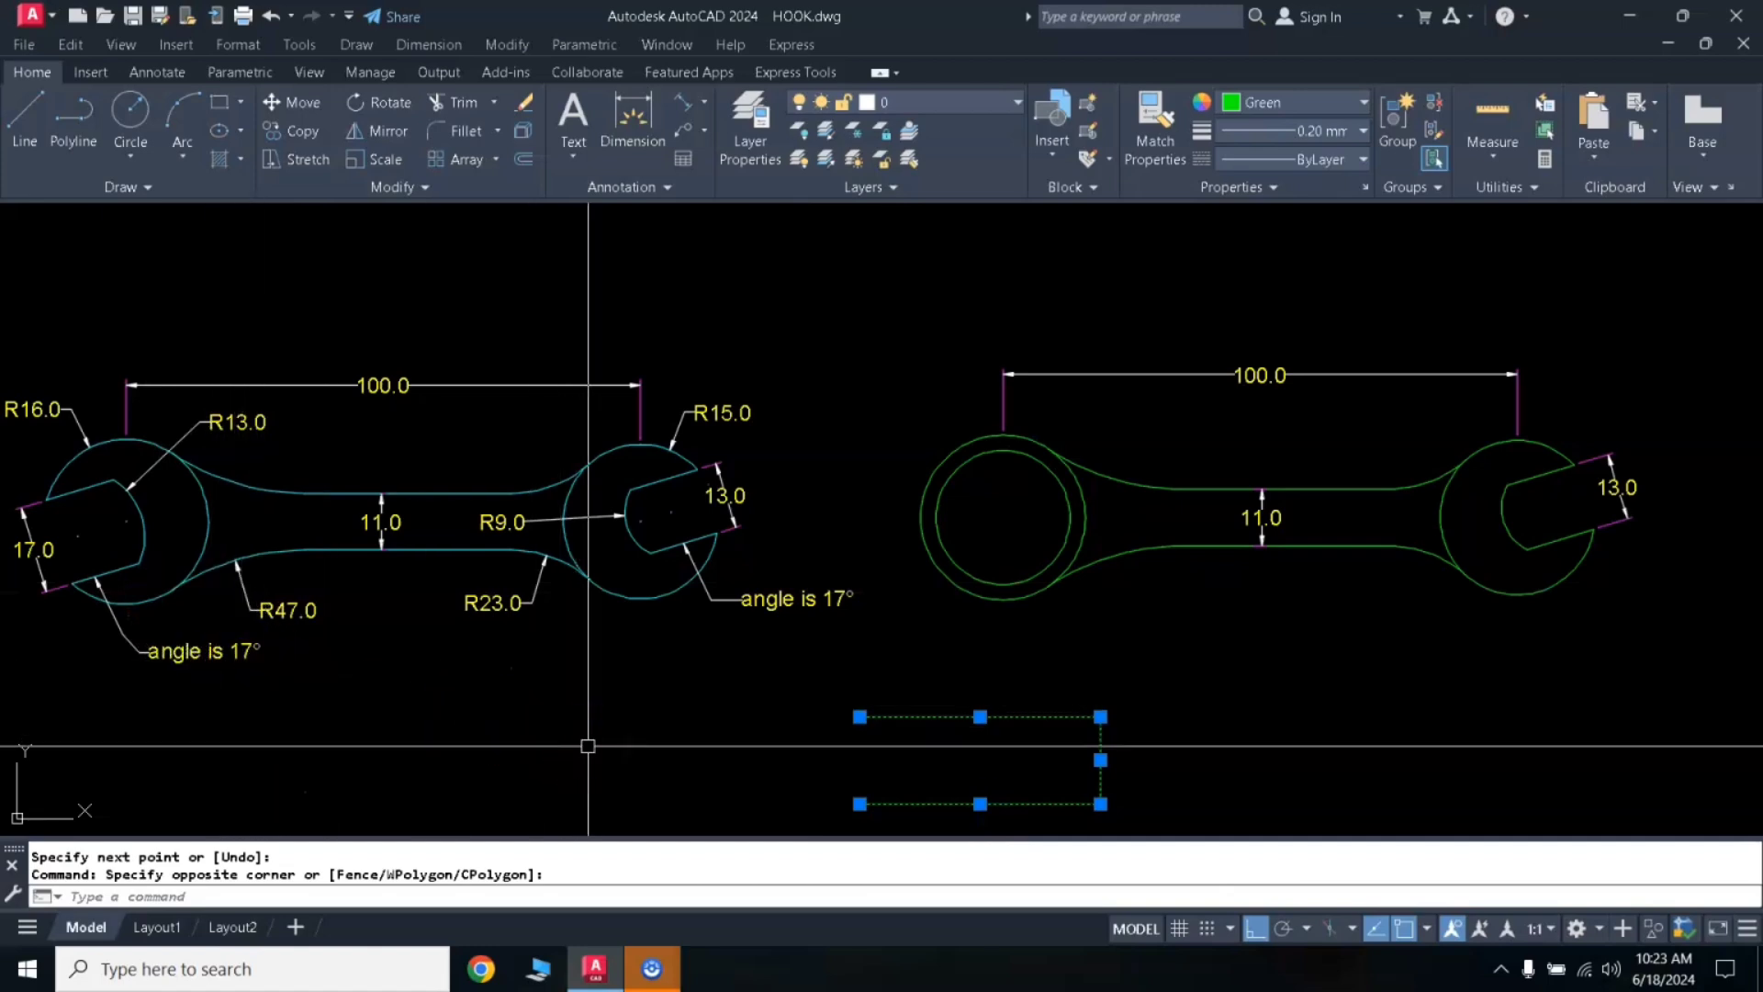
pyautogui.write('RO')
pyautogui.press('Return')
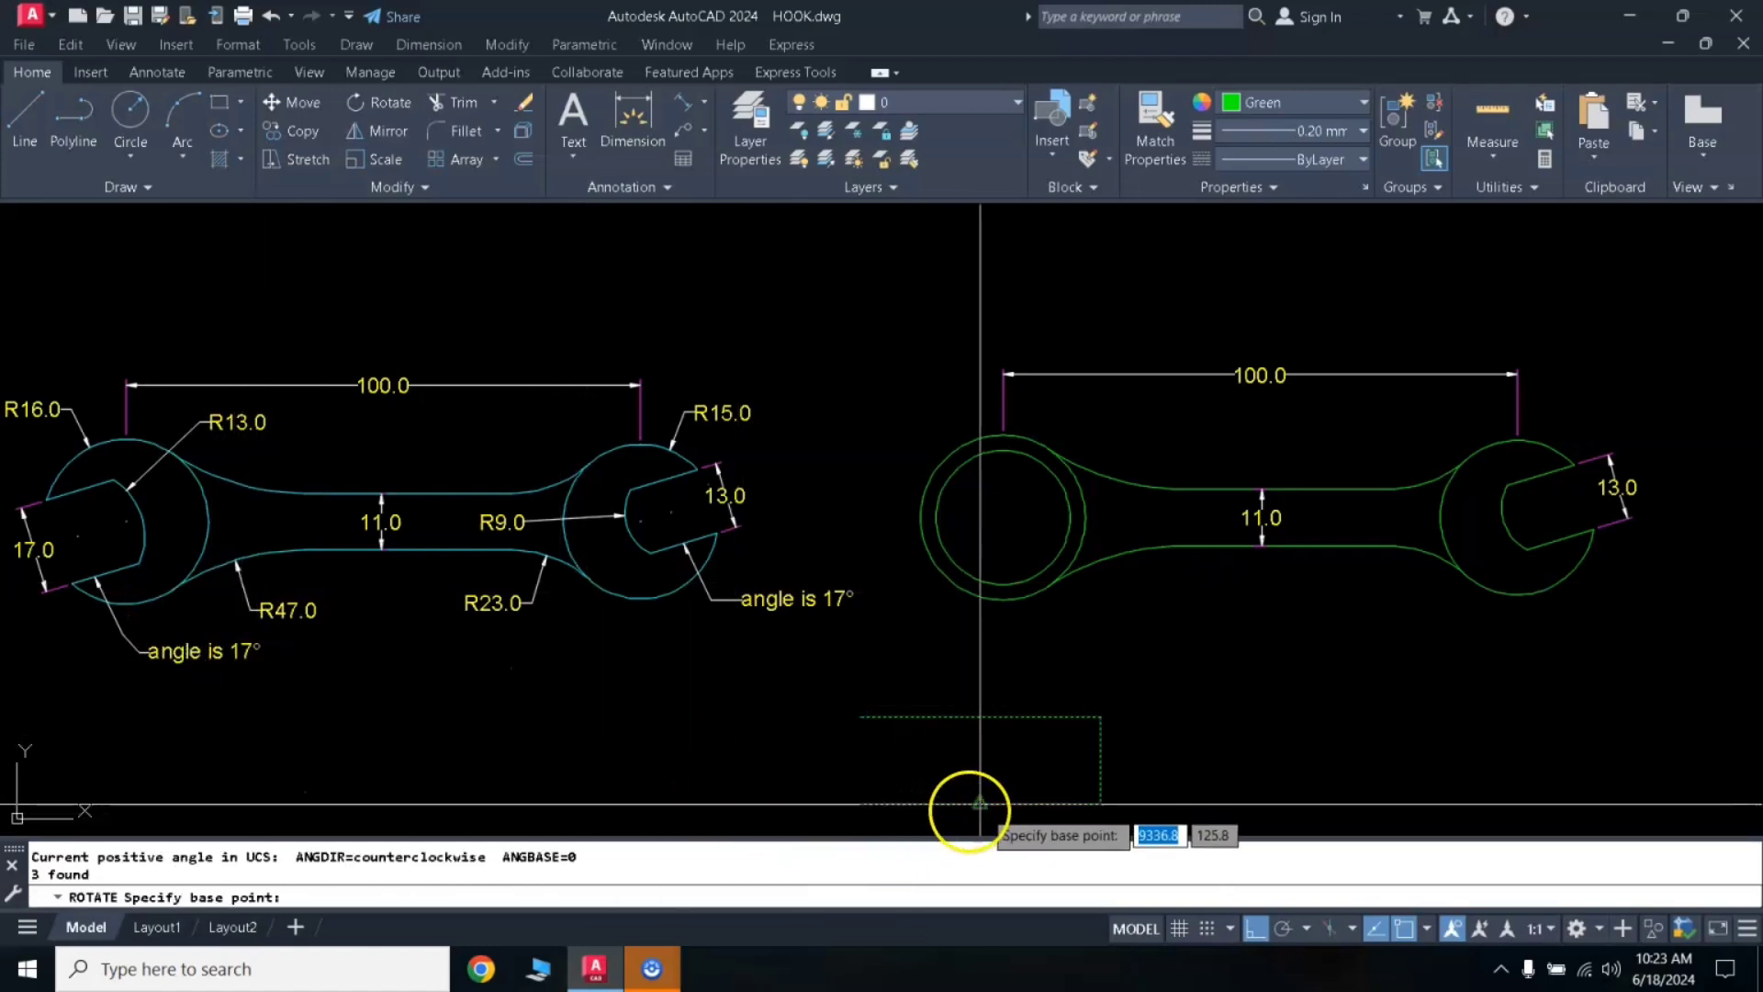
pyautogui.click(1100, 804)
pyautogui.write('17')
pyautogui.press('Return')
# Move the three rotated jaw lines, with Ortho off, from their closing line's midpoint to the centre of the new wrench's left head
pyautogui.click(1126, 681)
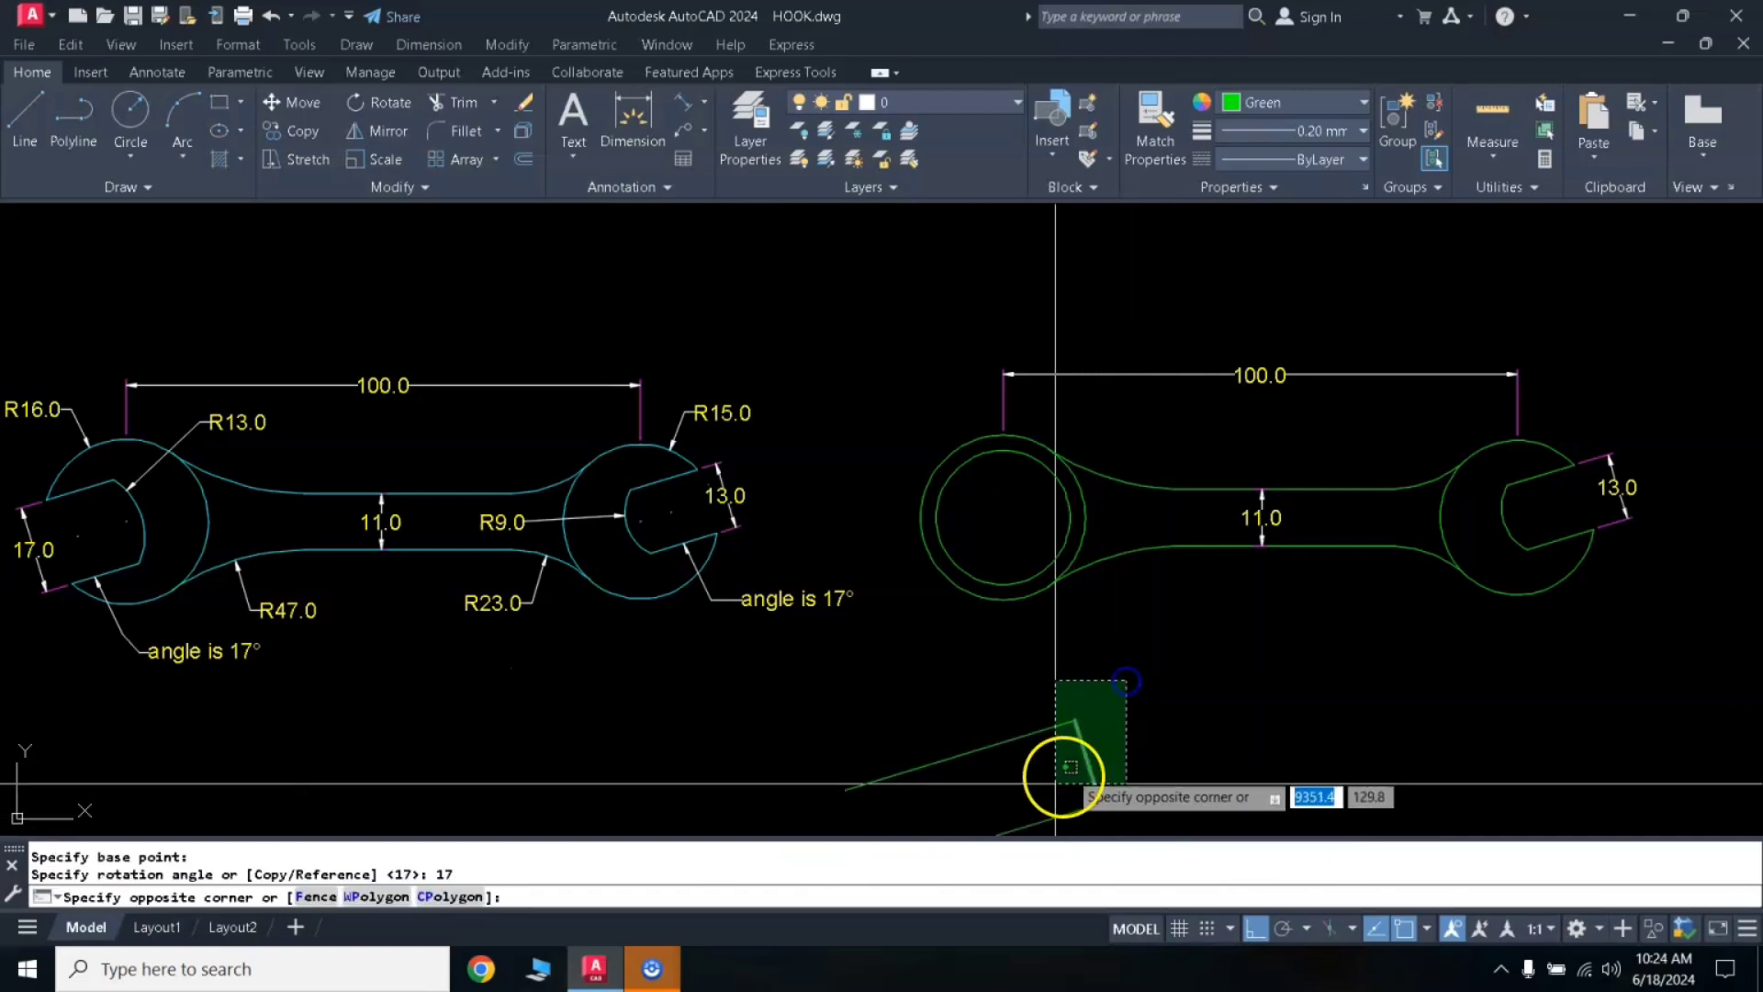
pyautogui.click(1052, 802)
pyautogui.write('m')
pyautogui.press('Return')
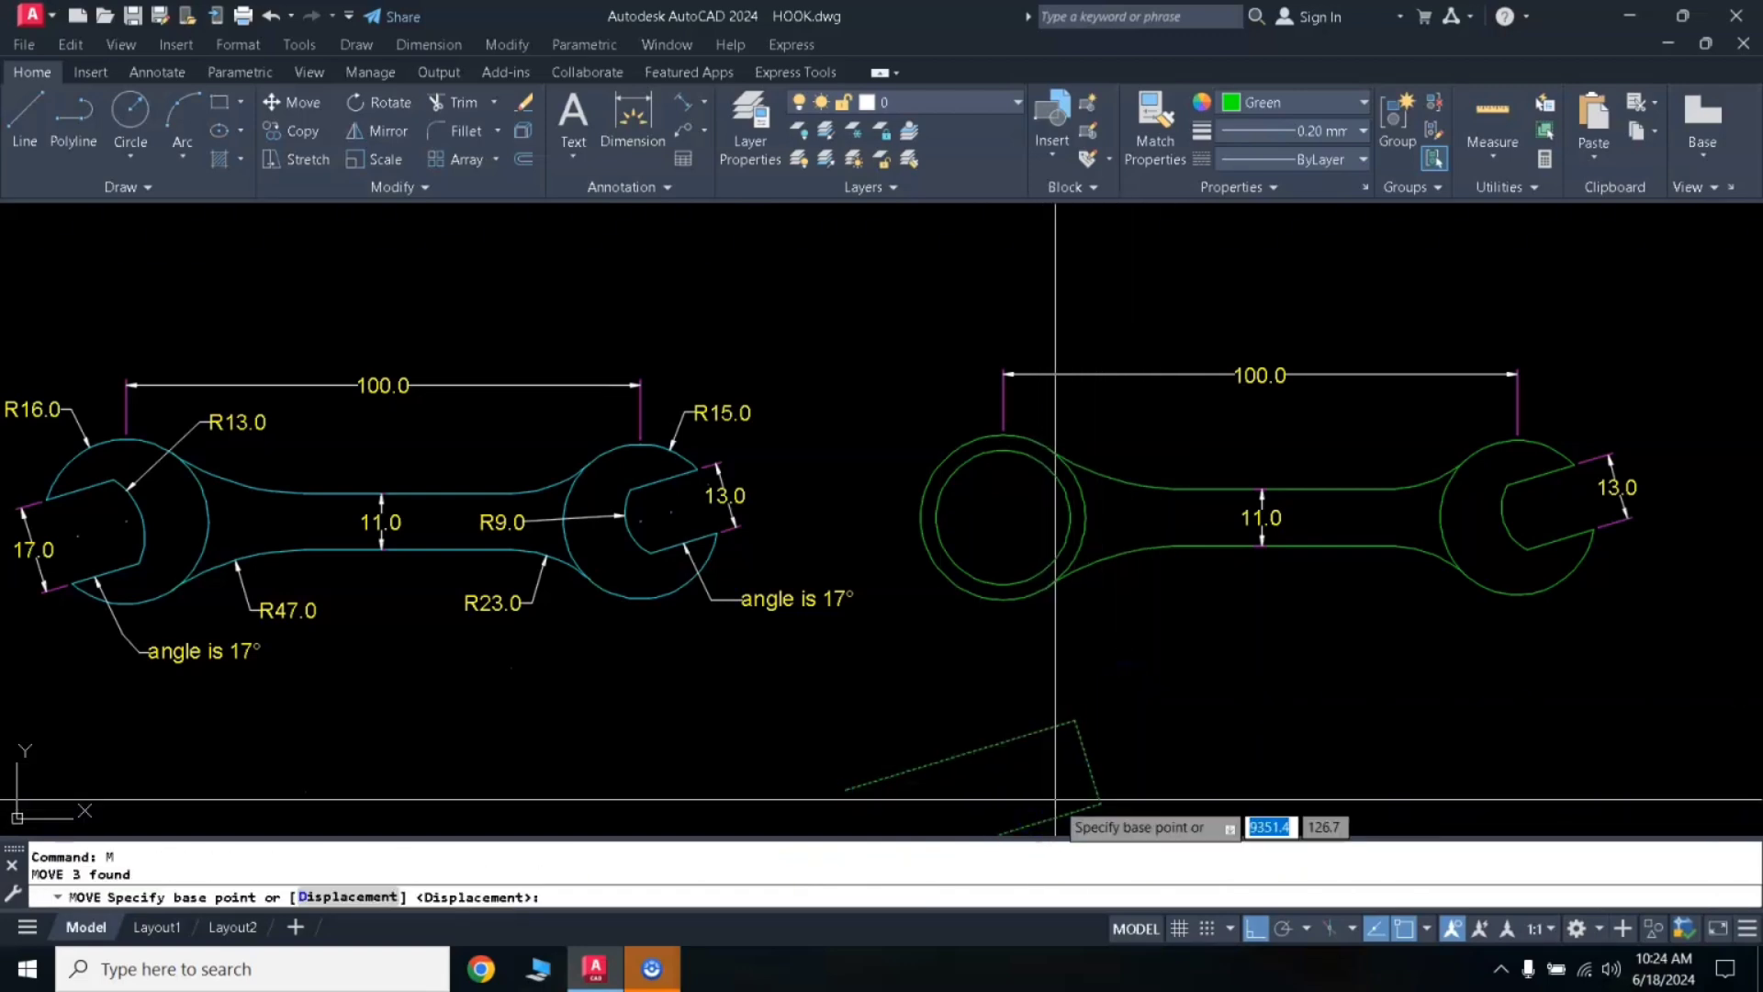
pyautogui.click(1089, 760)
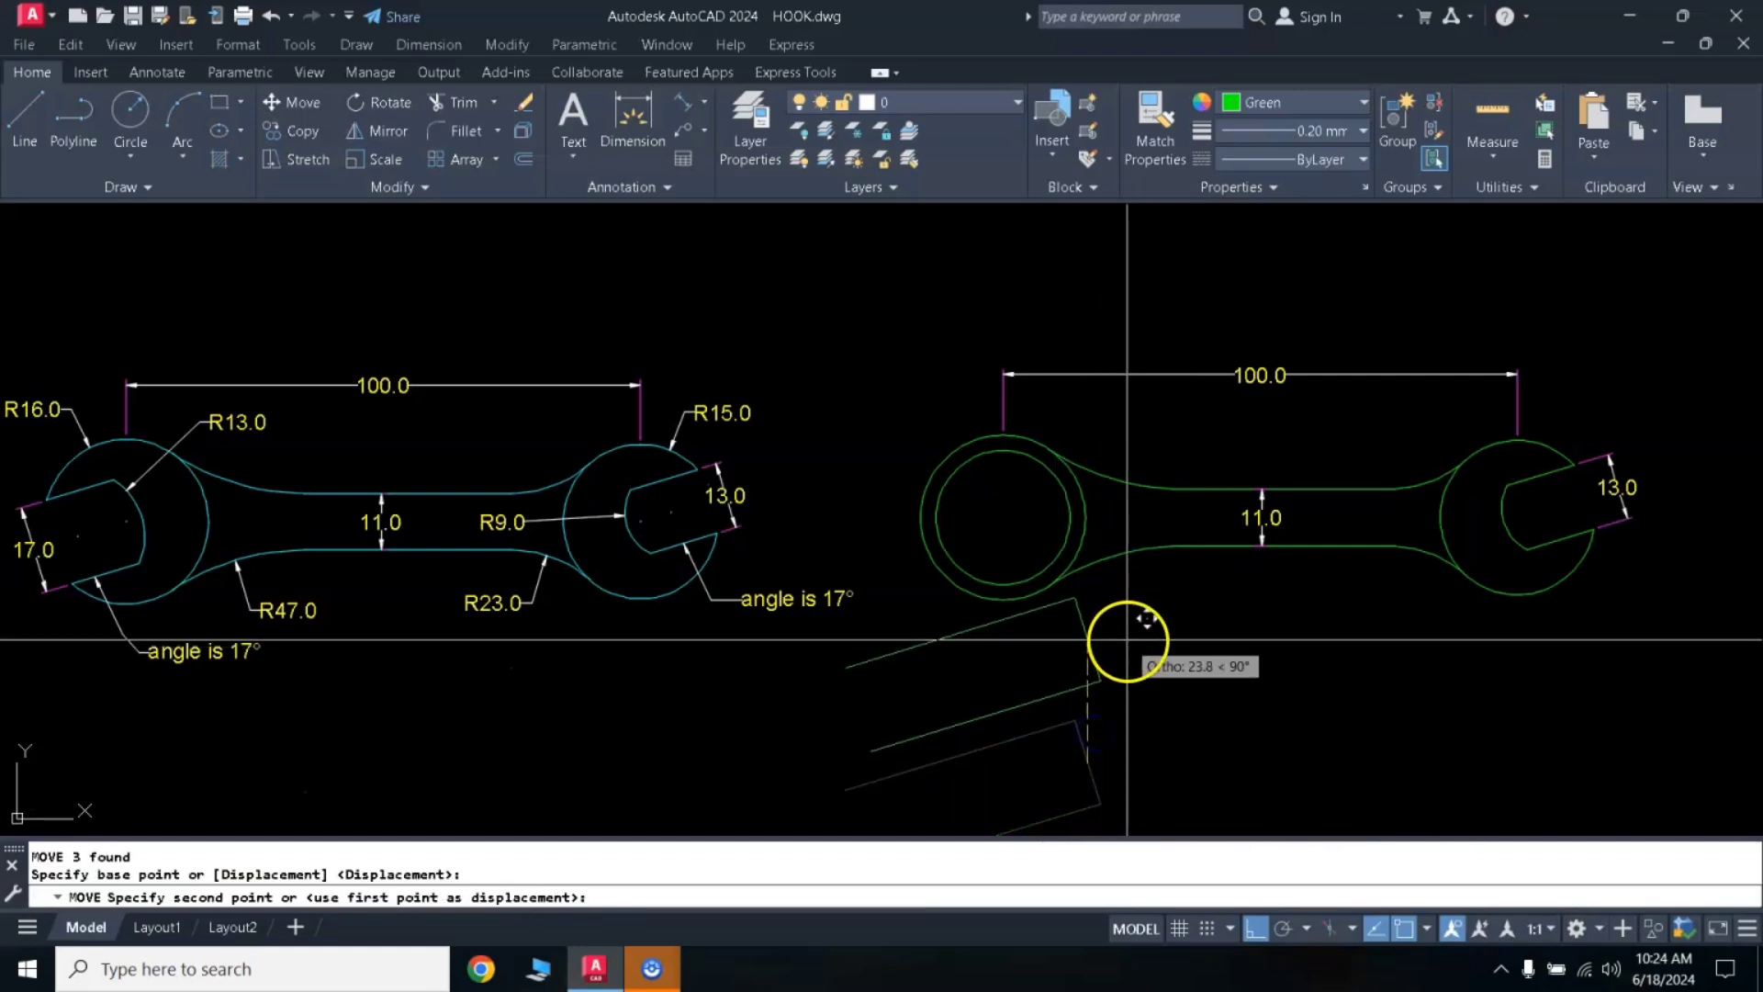
pyautogui.click(1257, 929)
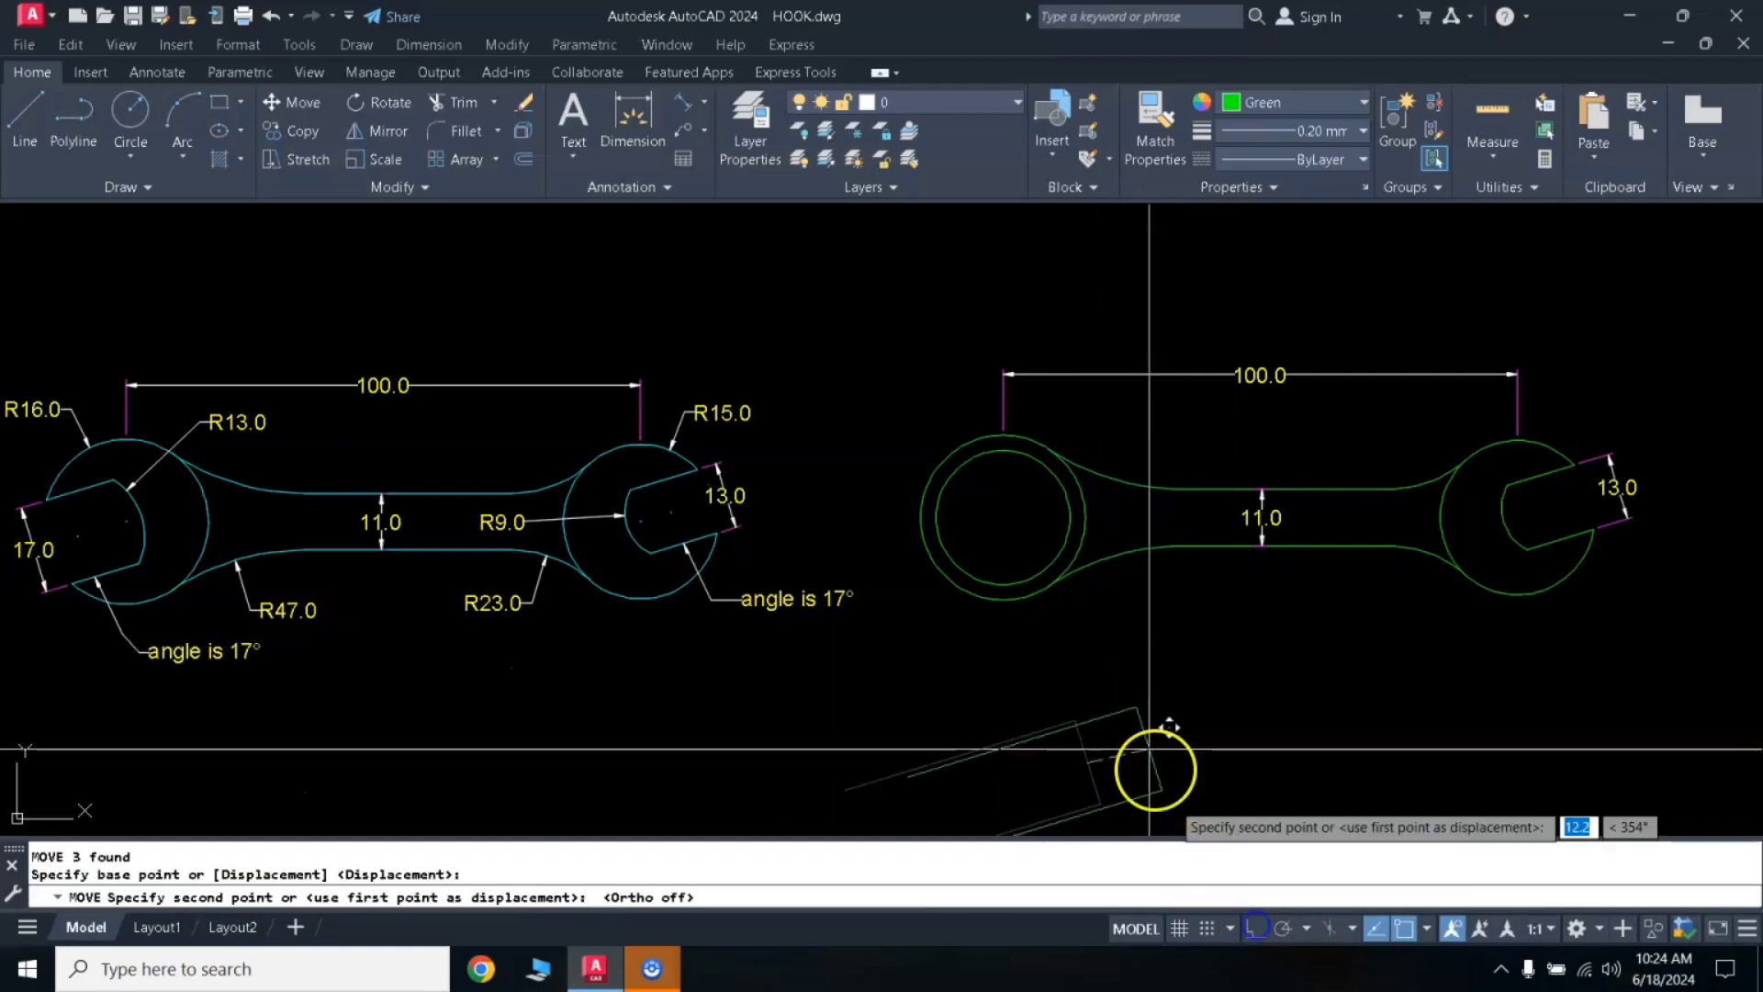
pyautogui.click(996, 516)
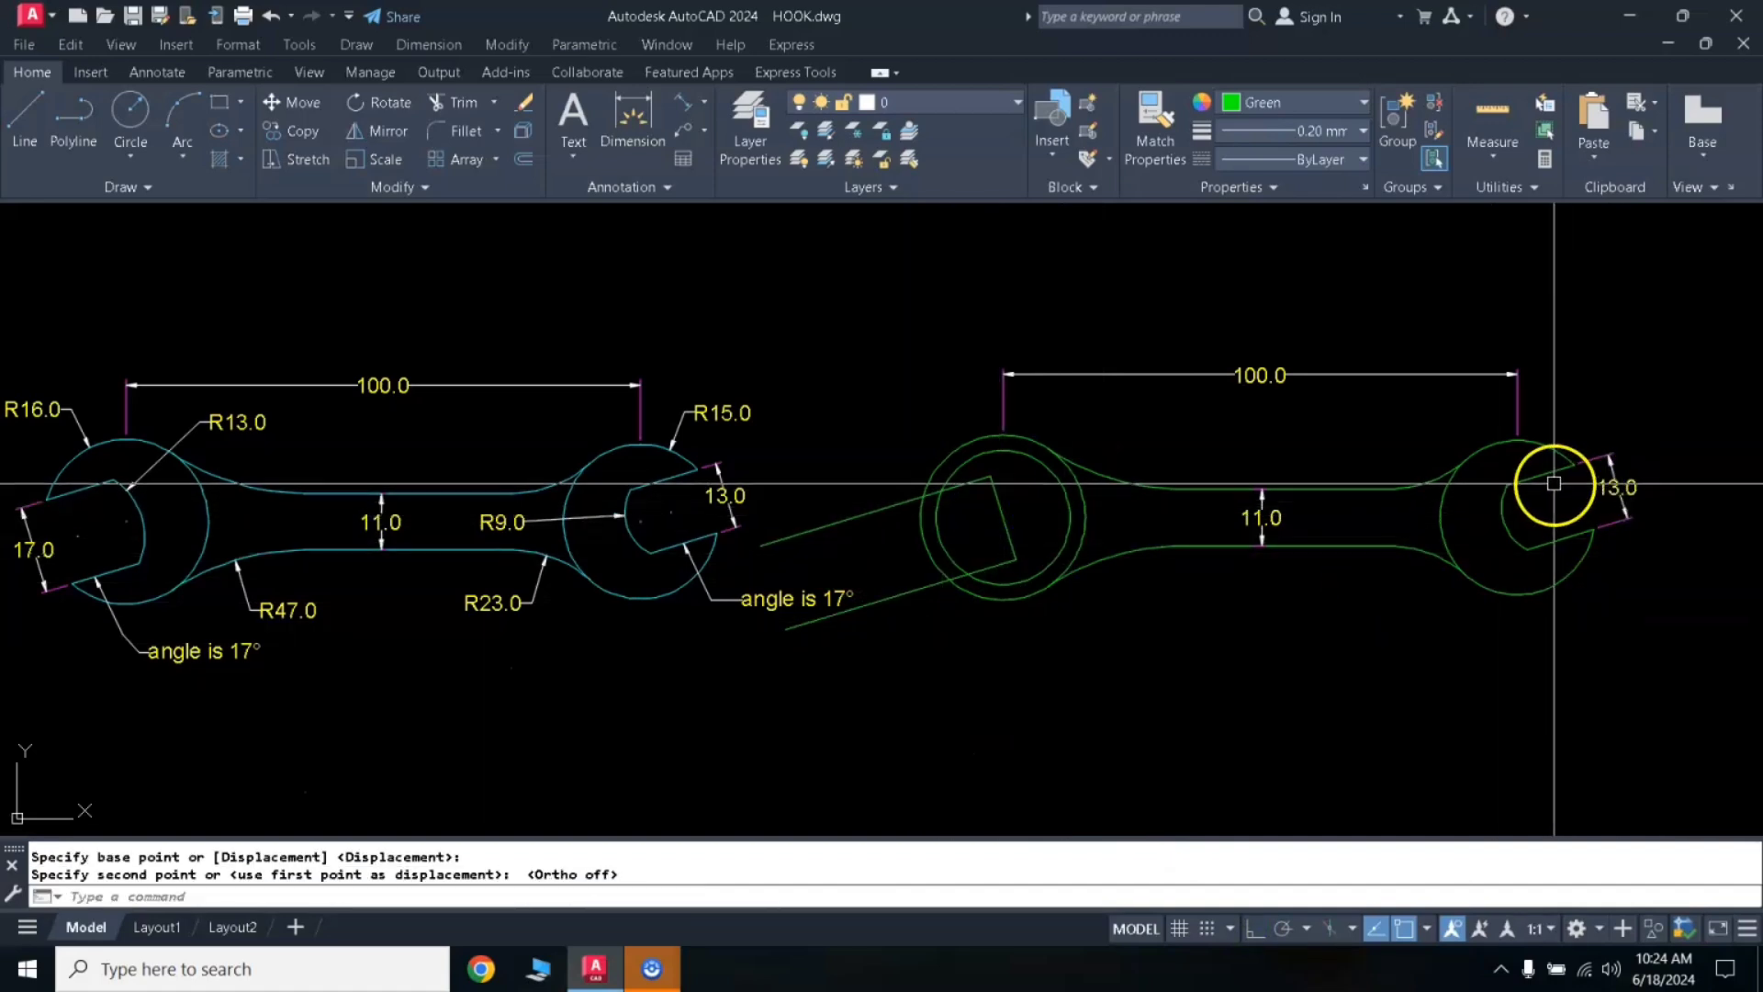
# Extend the two parallel jaw lines in the left head up to the inner circle
pyautogui.write('ex')
pyautogui.press('Return')
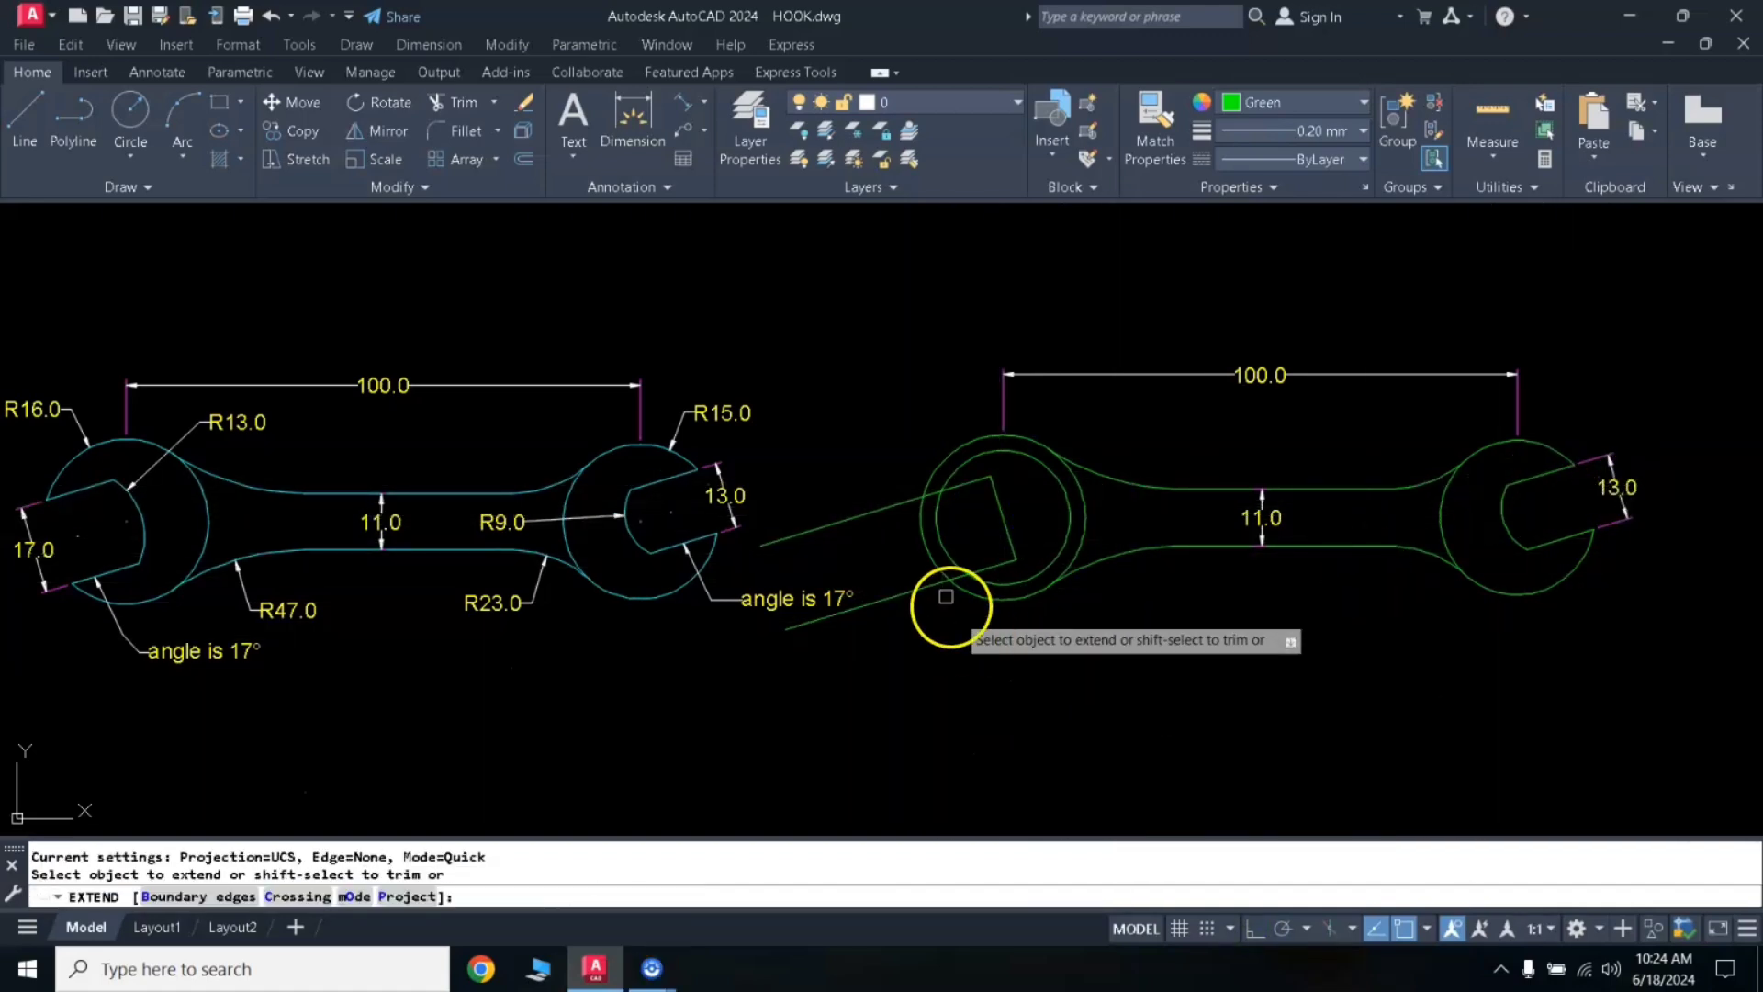
pyautogui.click(962, 488)
pyautogui.press('Return')
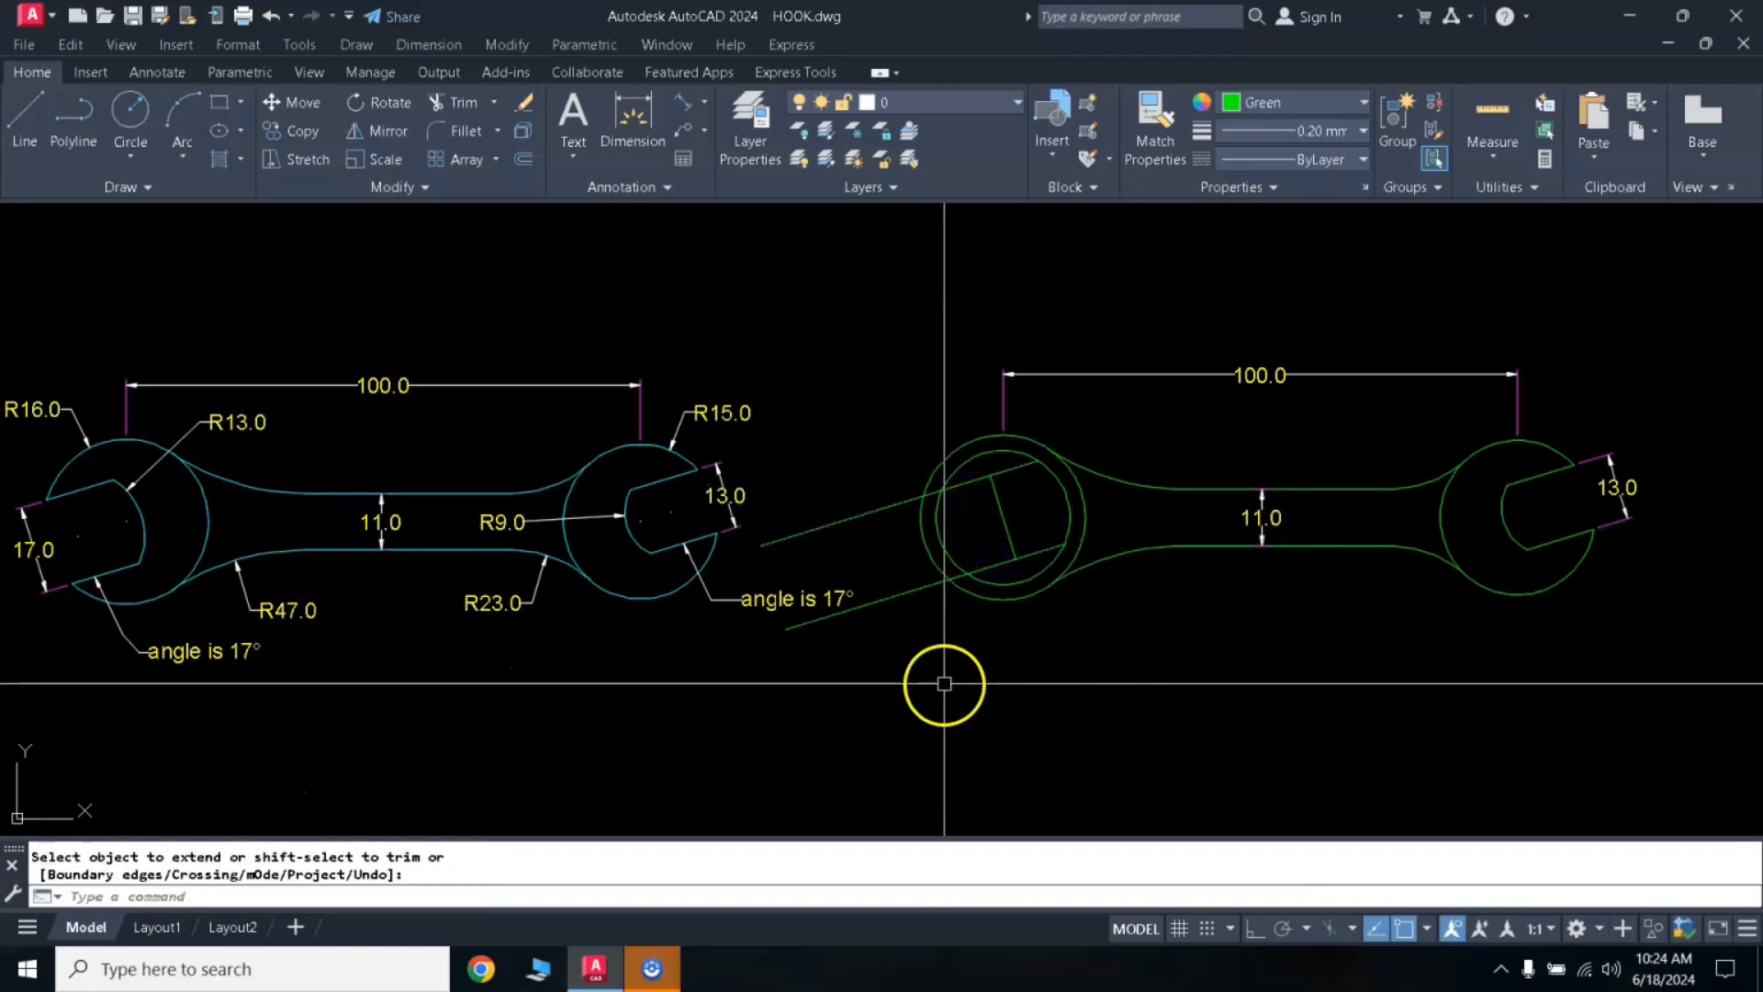
# Move the left head's inner circle from its intersection with the lower jaw line to the lower end of the closing line
pyautogui.click(1056, 487)
pyautogui.write('m')
pyautogui.press('Return')
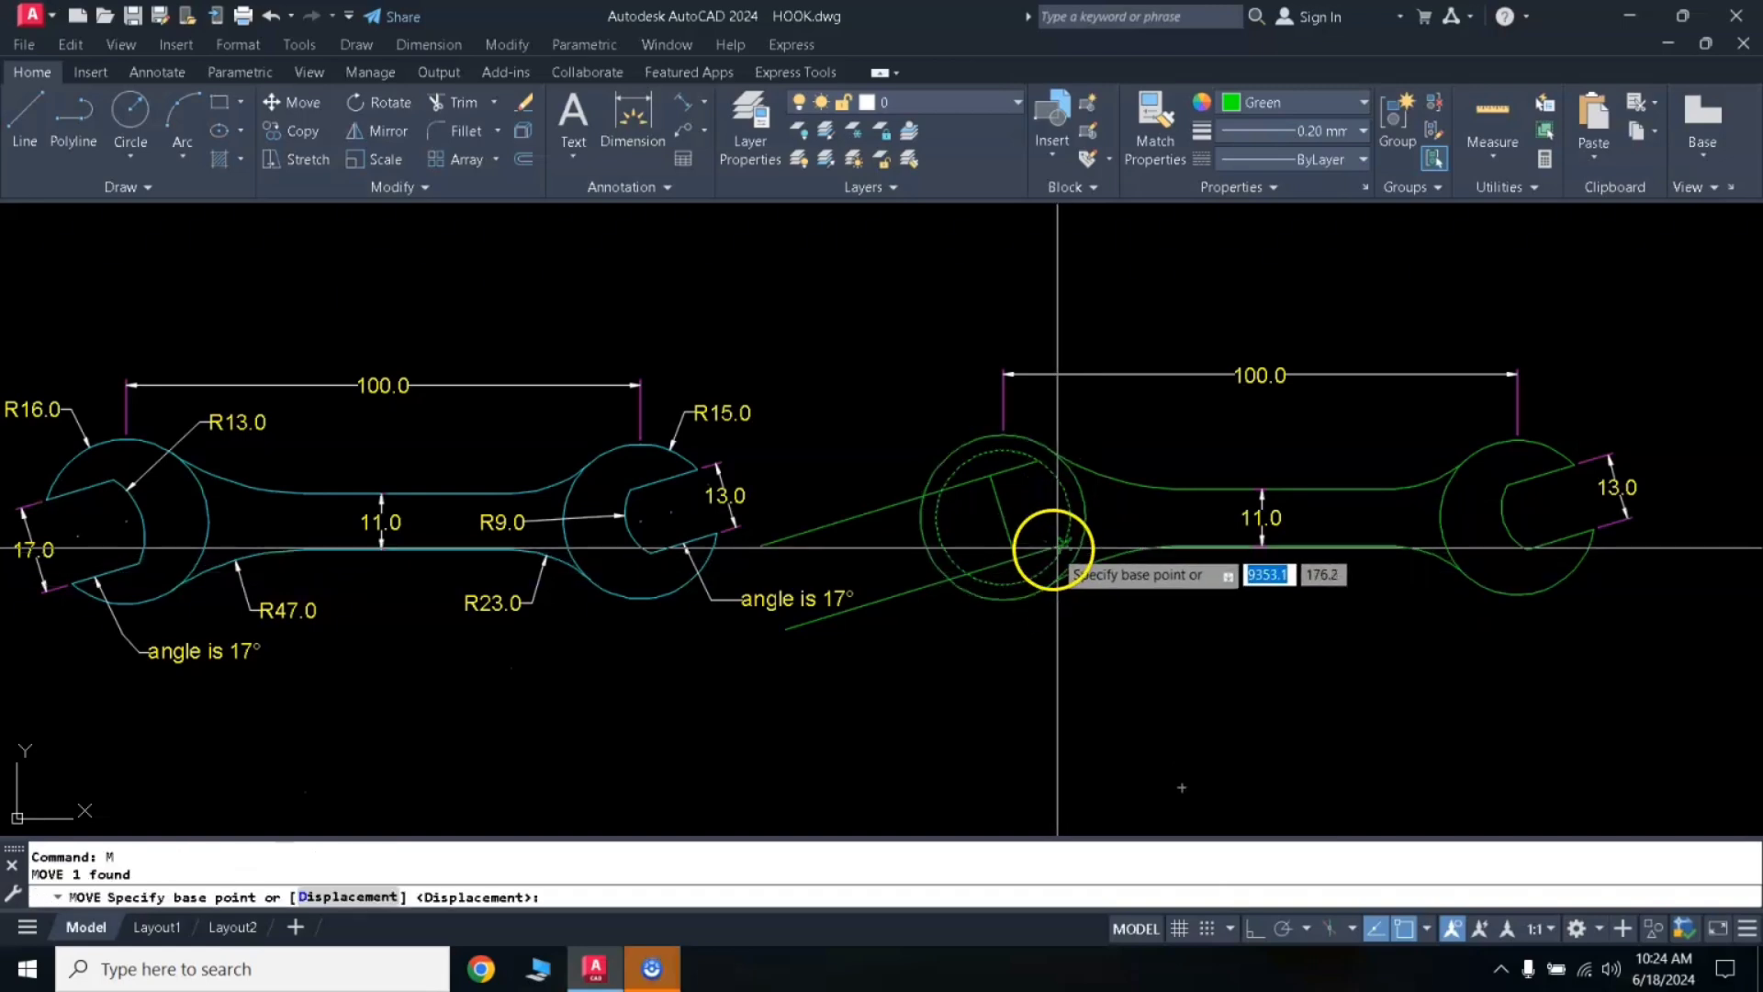
pyautogui.click(1064, 544)
pyautogui.click(1036, 539)
# Trim the left head's circles and jaw lines to leave an open jaw with a curved inner end
pyautogui.write('t')
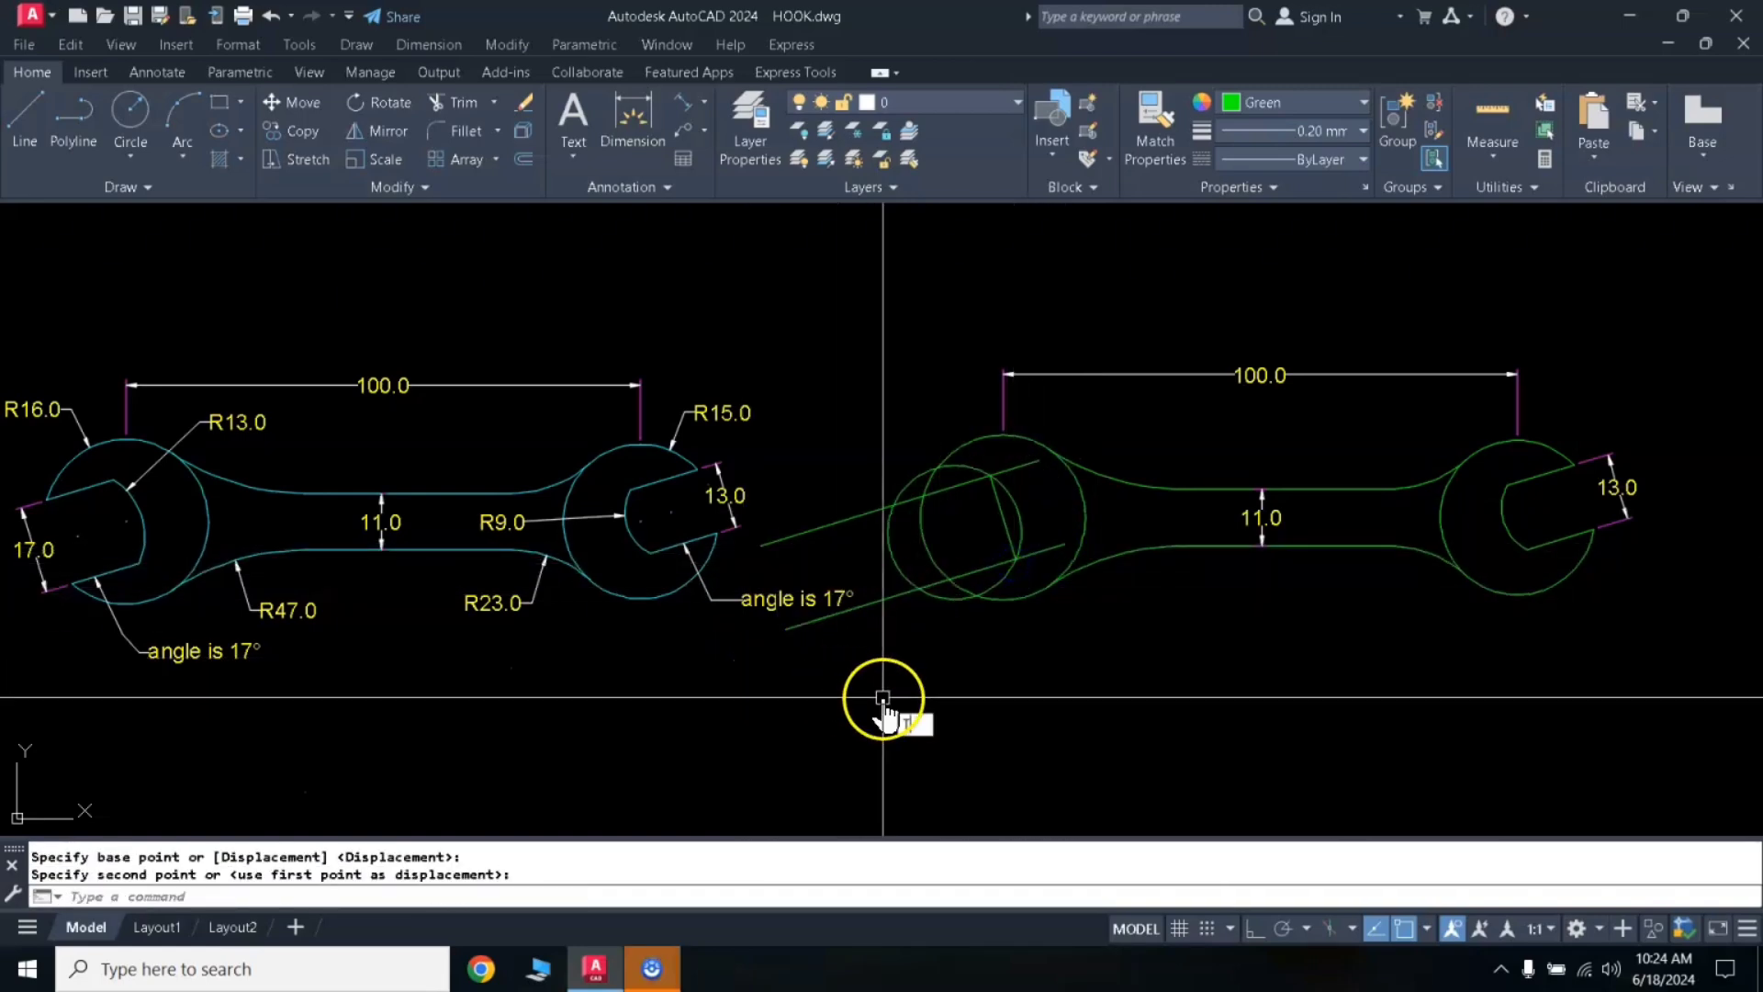
pyautogui.write('r')
pyautogui.press('Return')
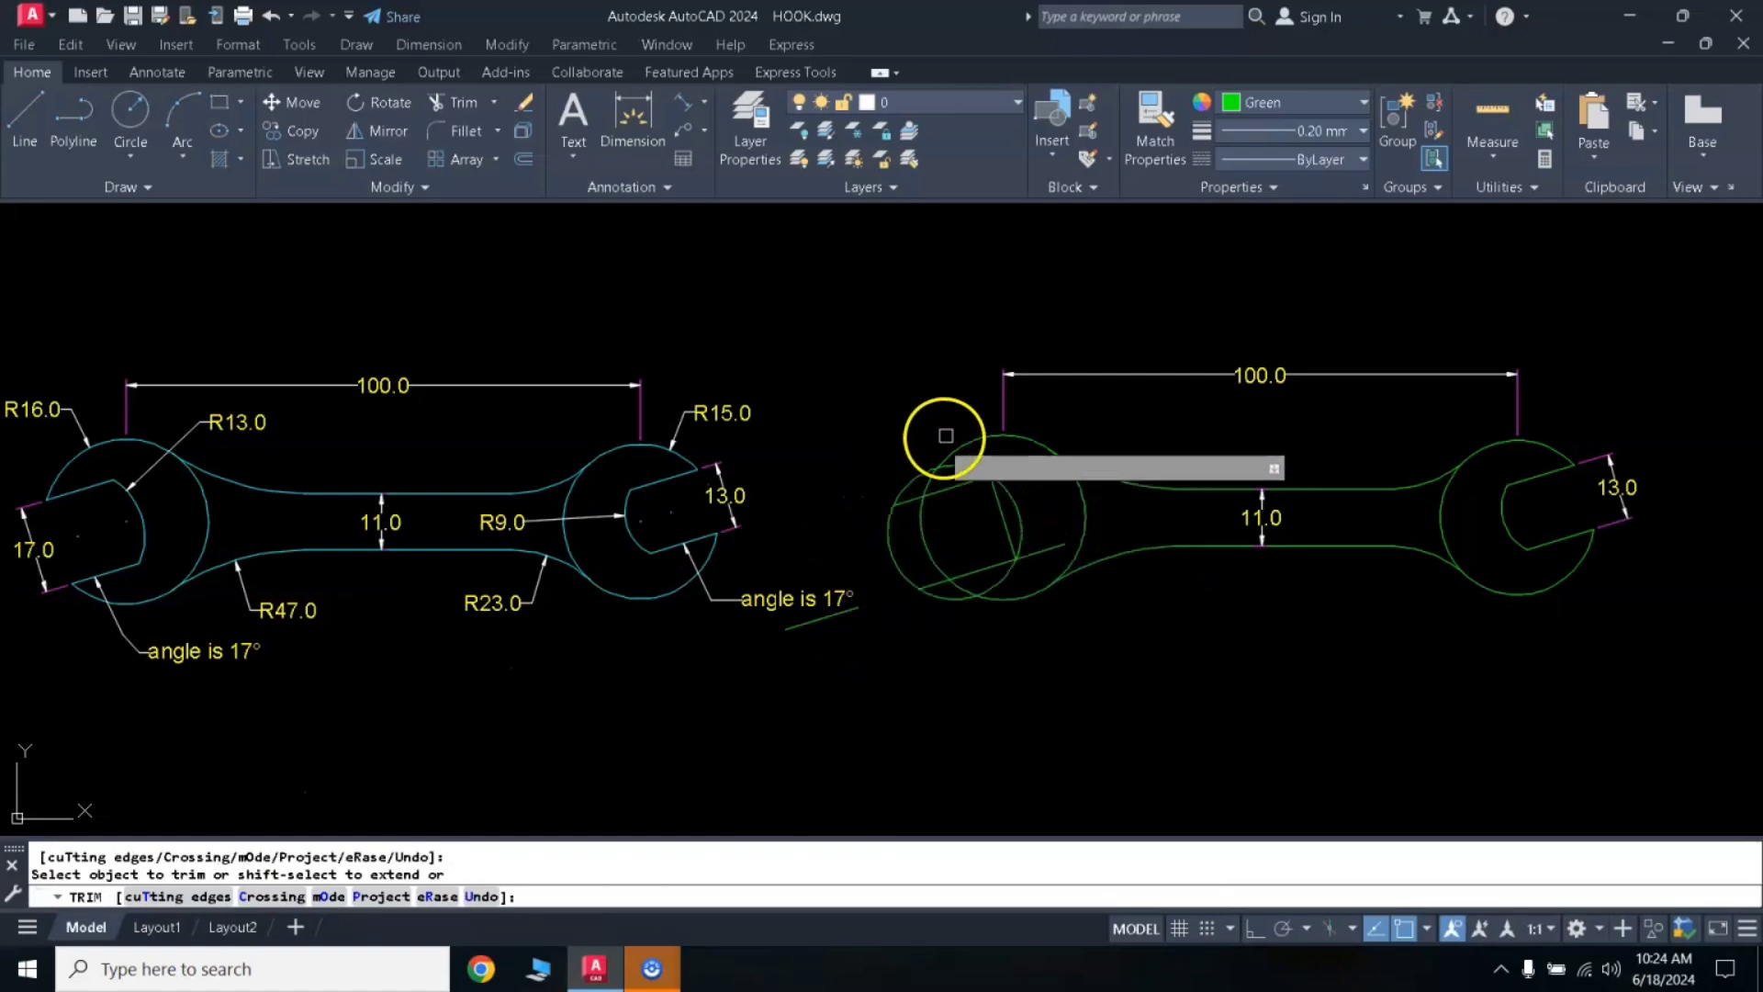
pyautogui.click(912, 477)
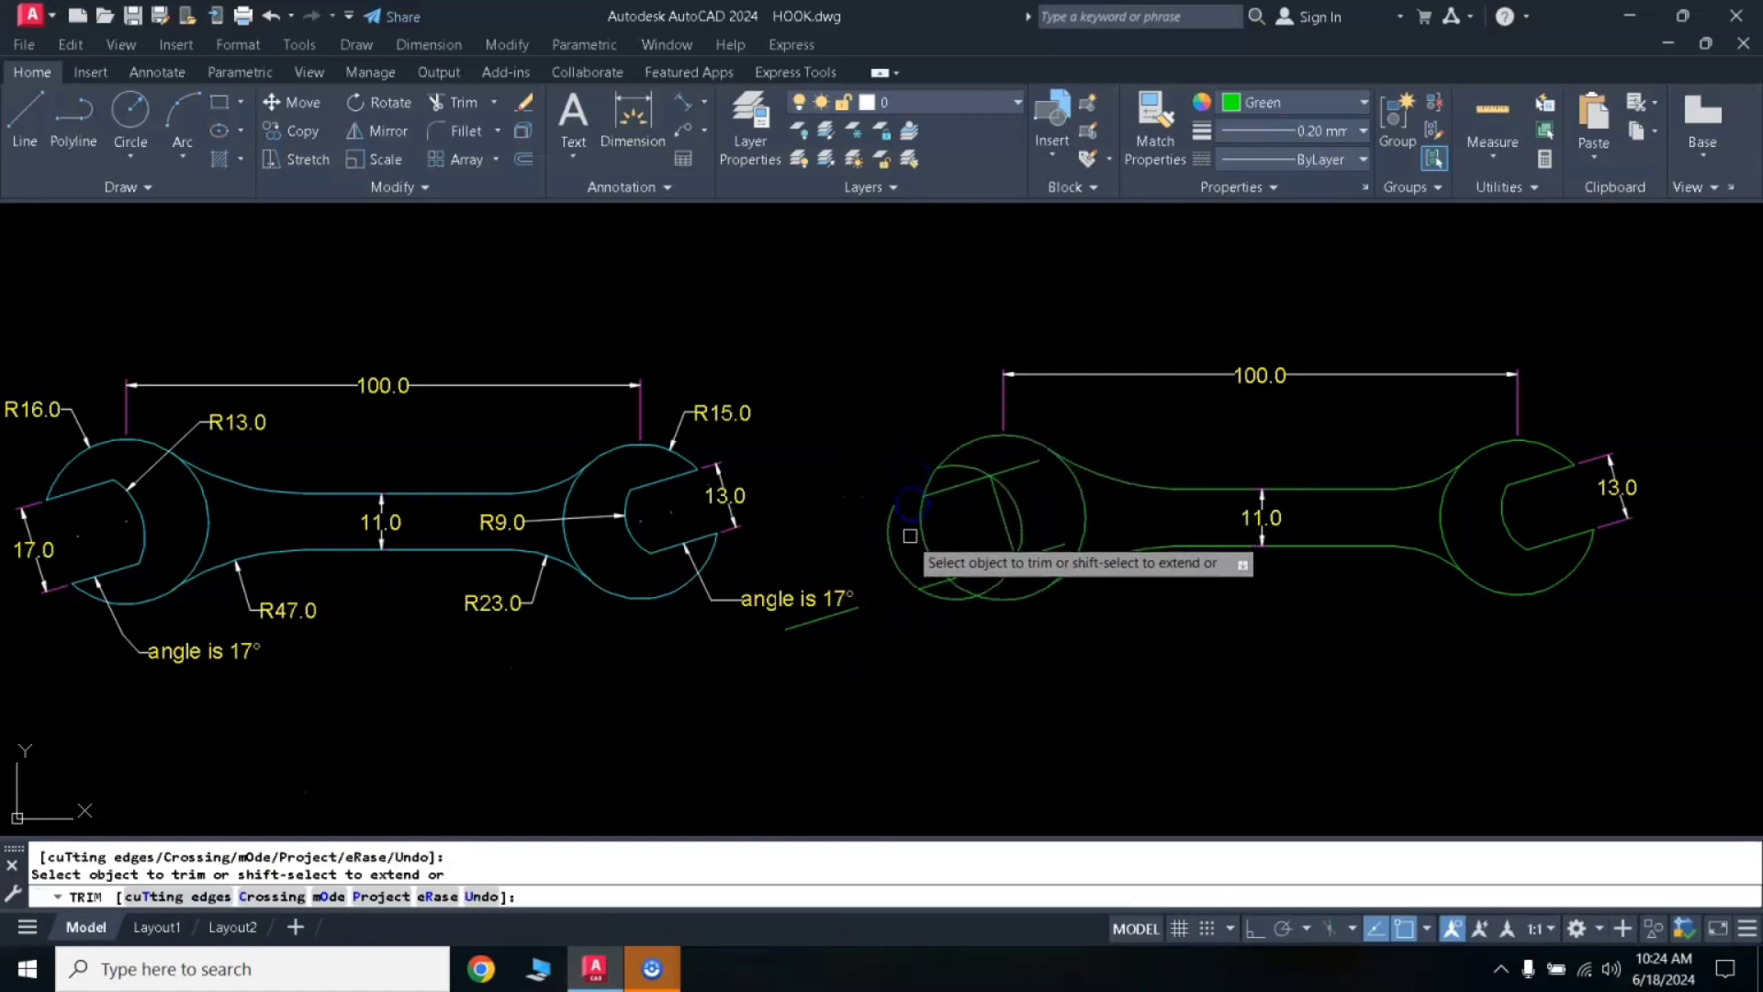
pyautogui.click(932, 588)
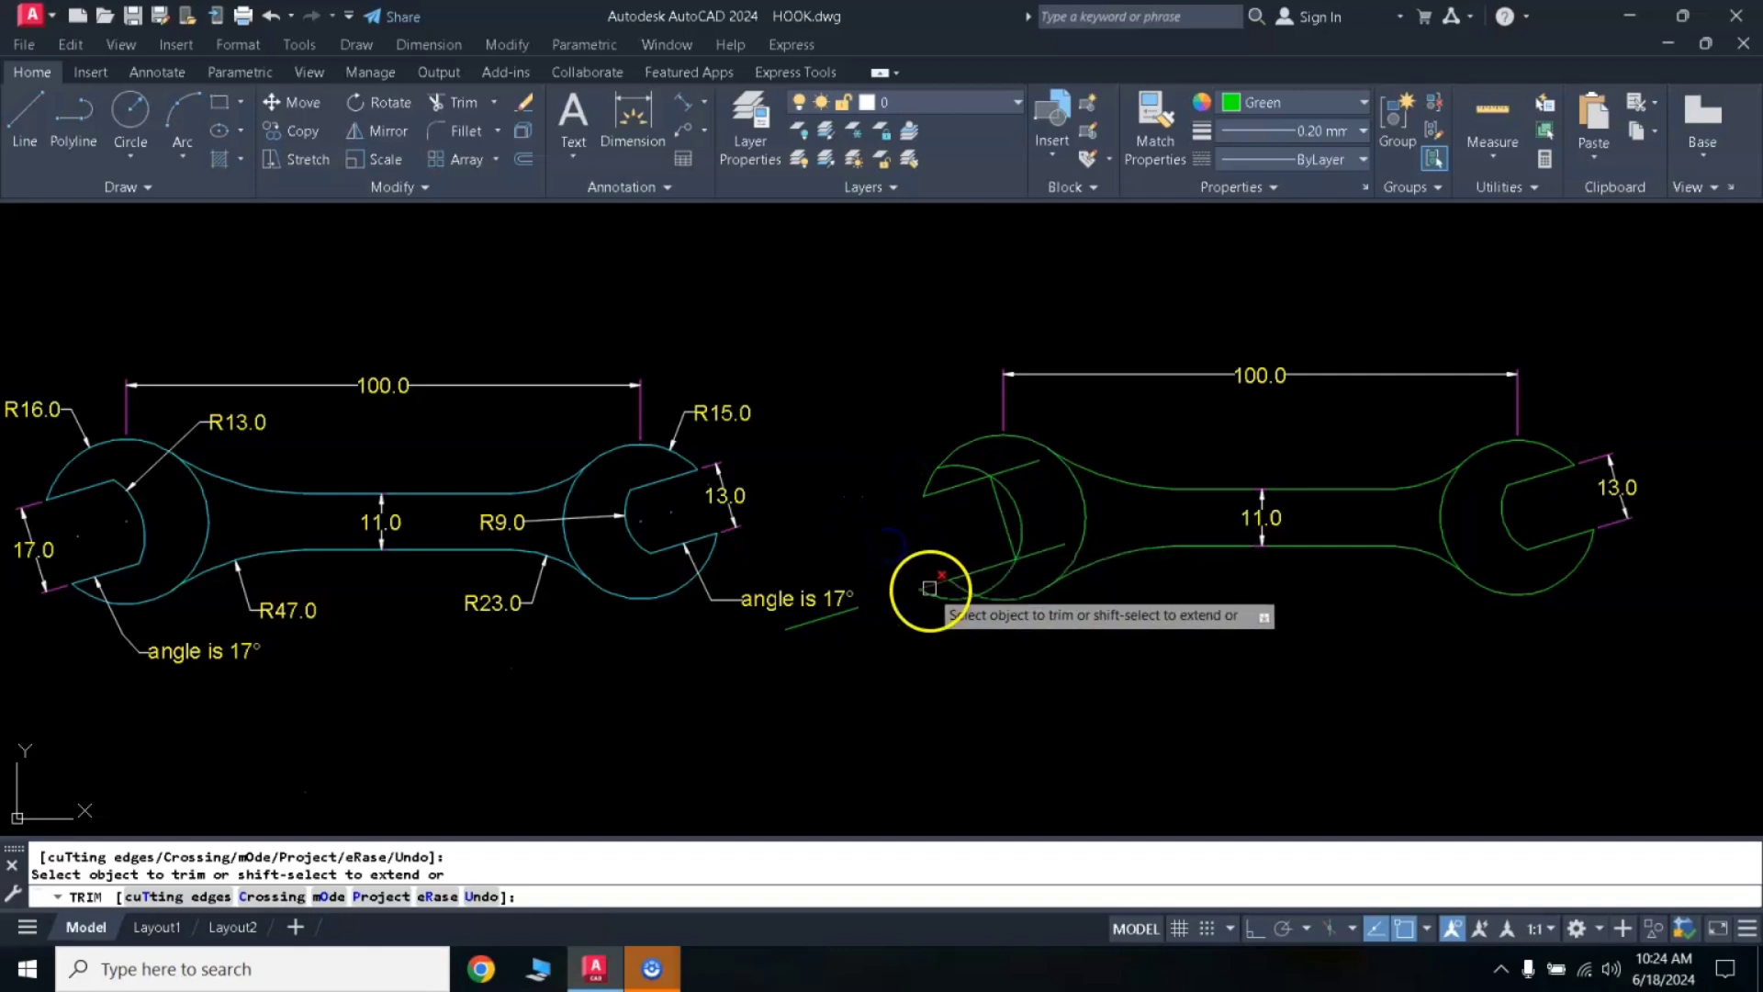
pyautogui.click(1047, 551)
pyautogui.click(985, 521)
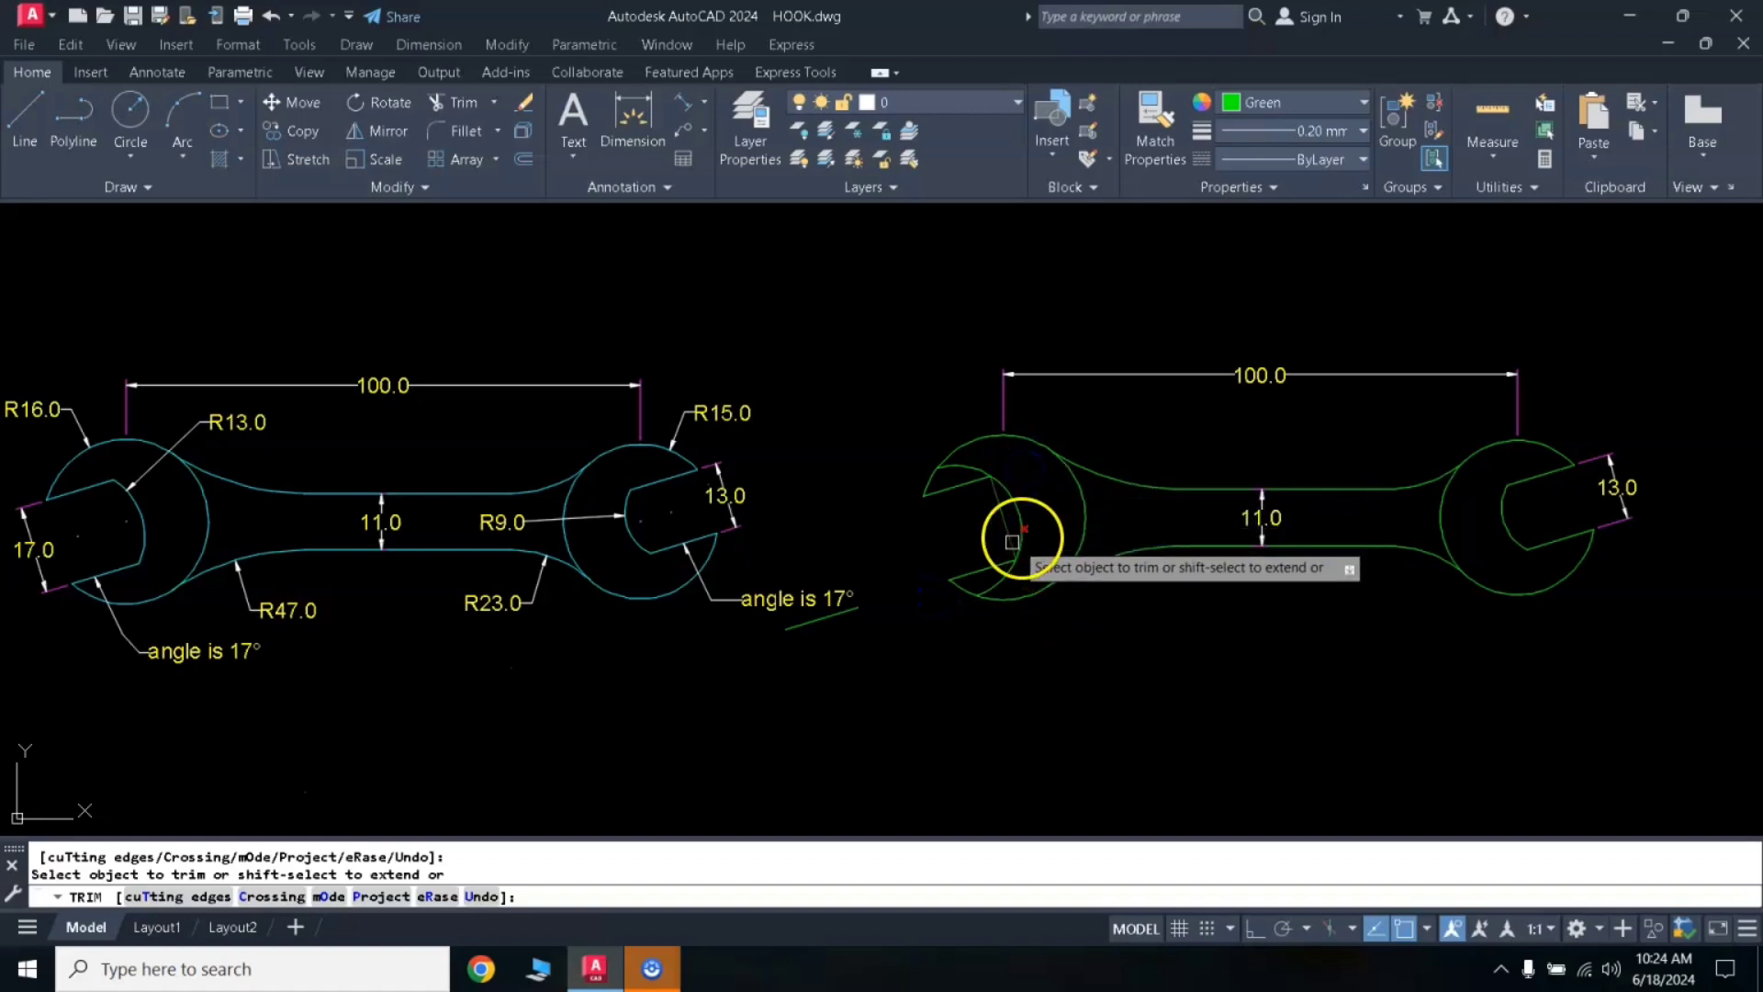
pyautogui.click(971, 464)
pyautogui.press('Return')
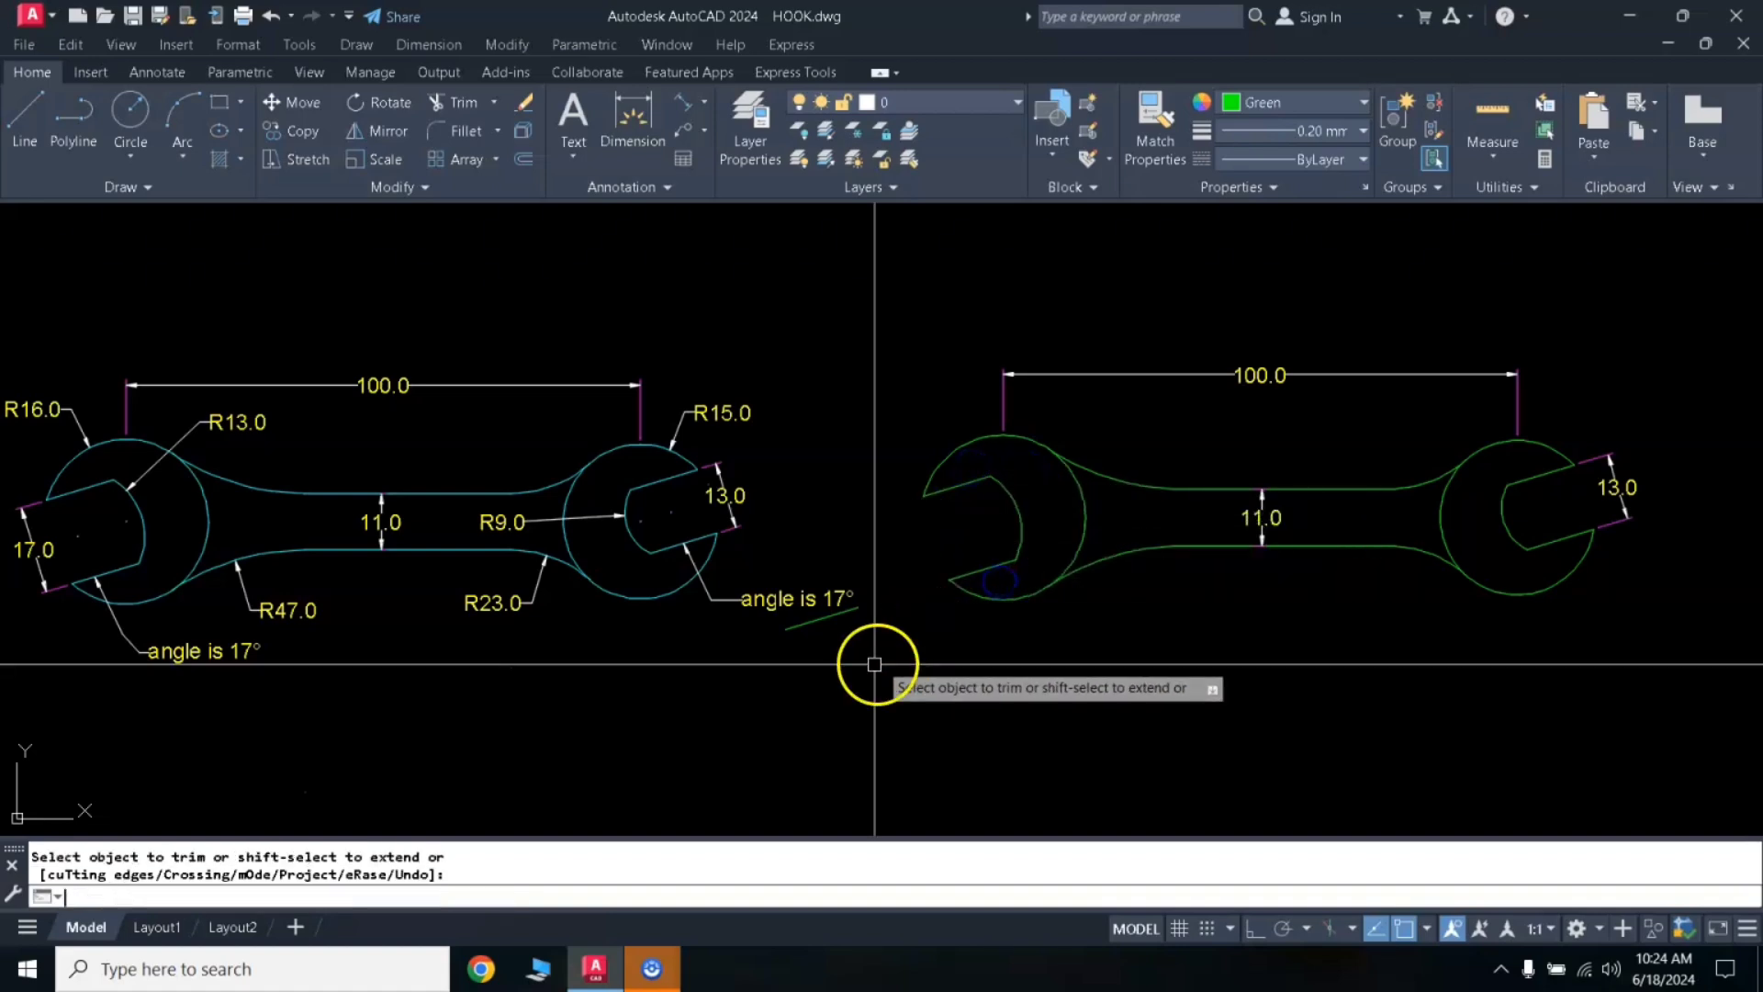
pyautogui.press('Return')
# Erase the leftover line segment between the two wrenches, under the reference's angle note
pyautogui.click(824, 623)
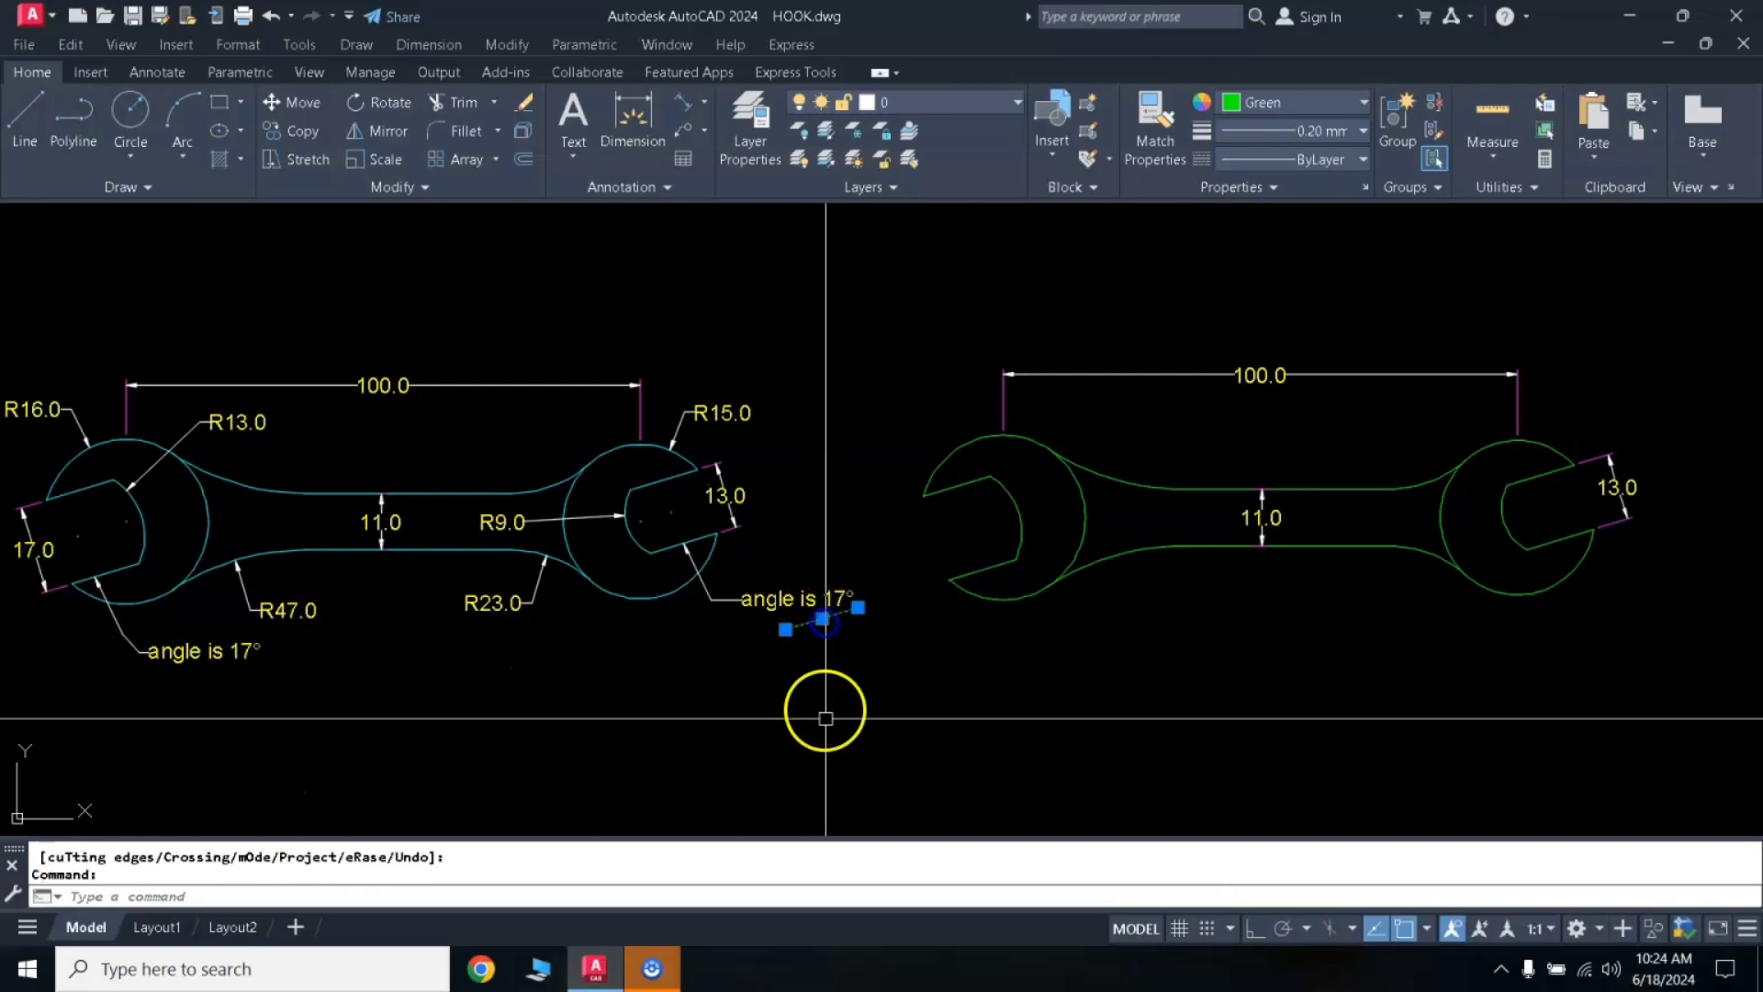
pyautogui.write('E')
pyautogui.press('Return')
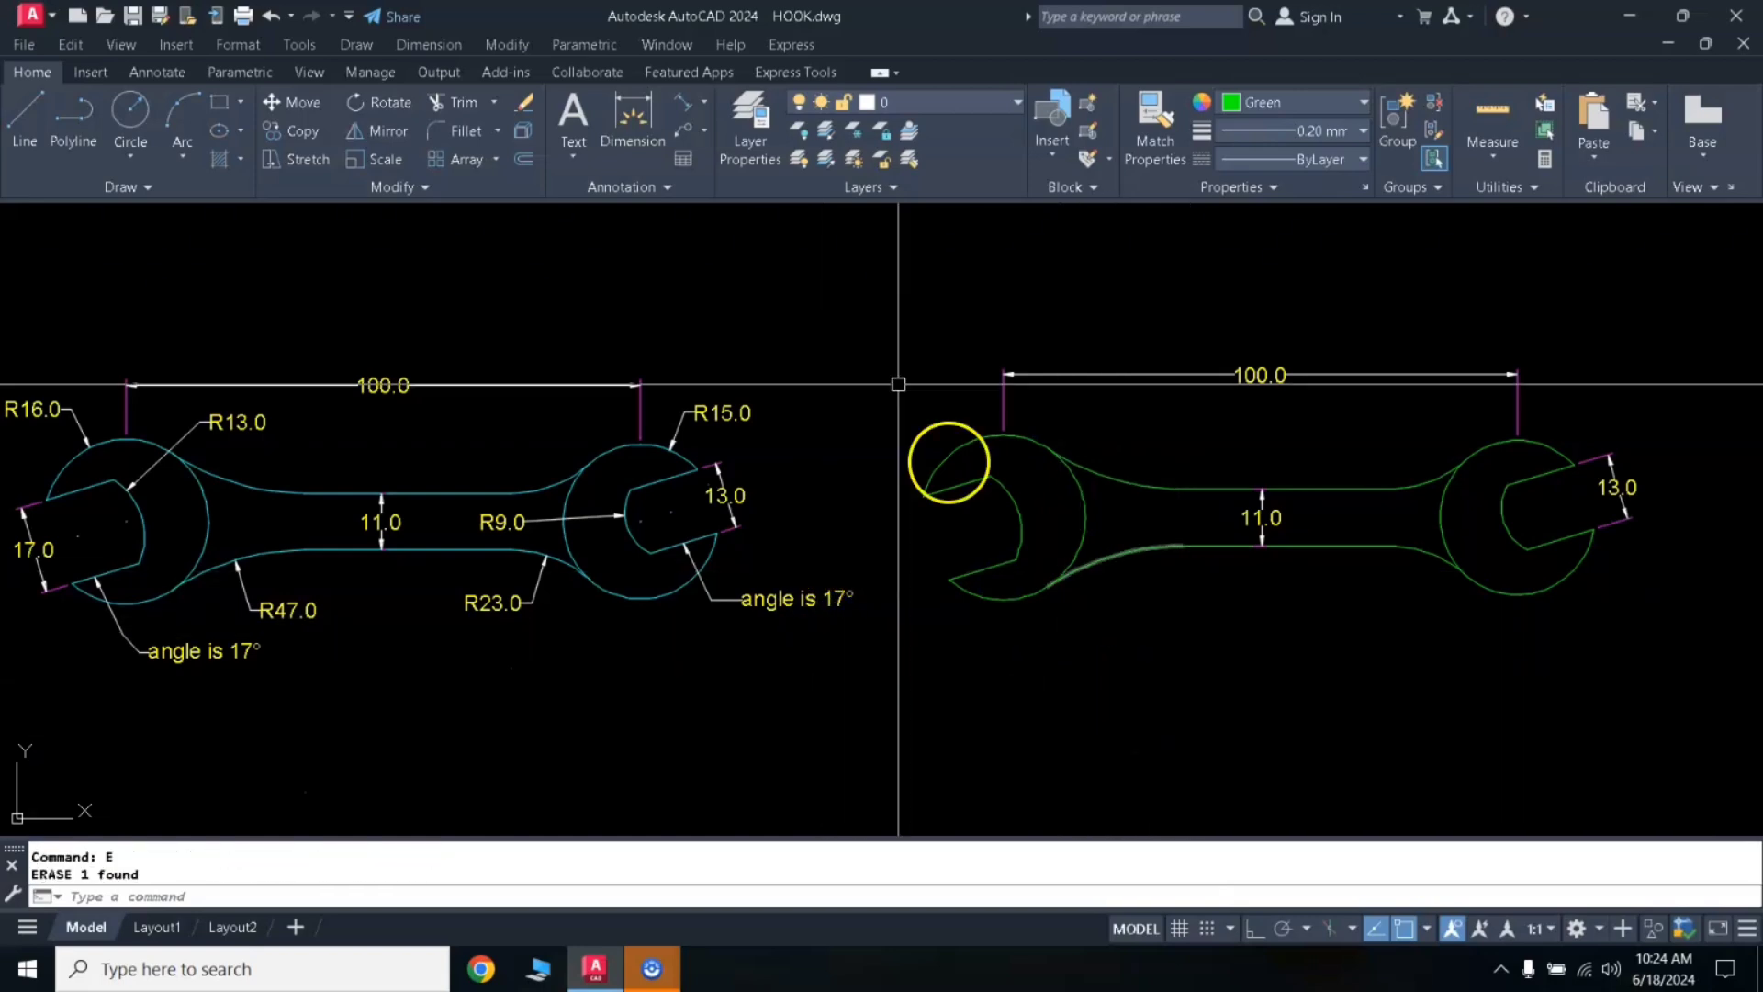
# Add an aligned dimension across the mouth of the new wrench's left jaw opening
pyautogui.click(684, 106)
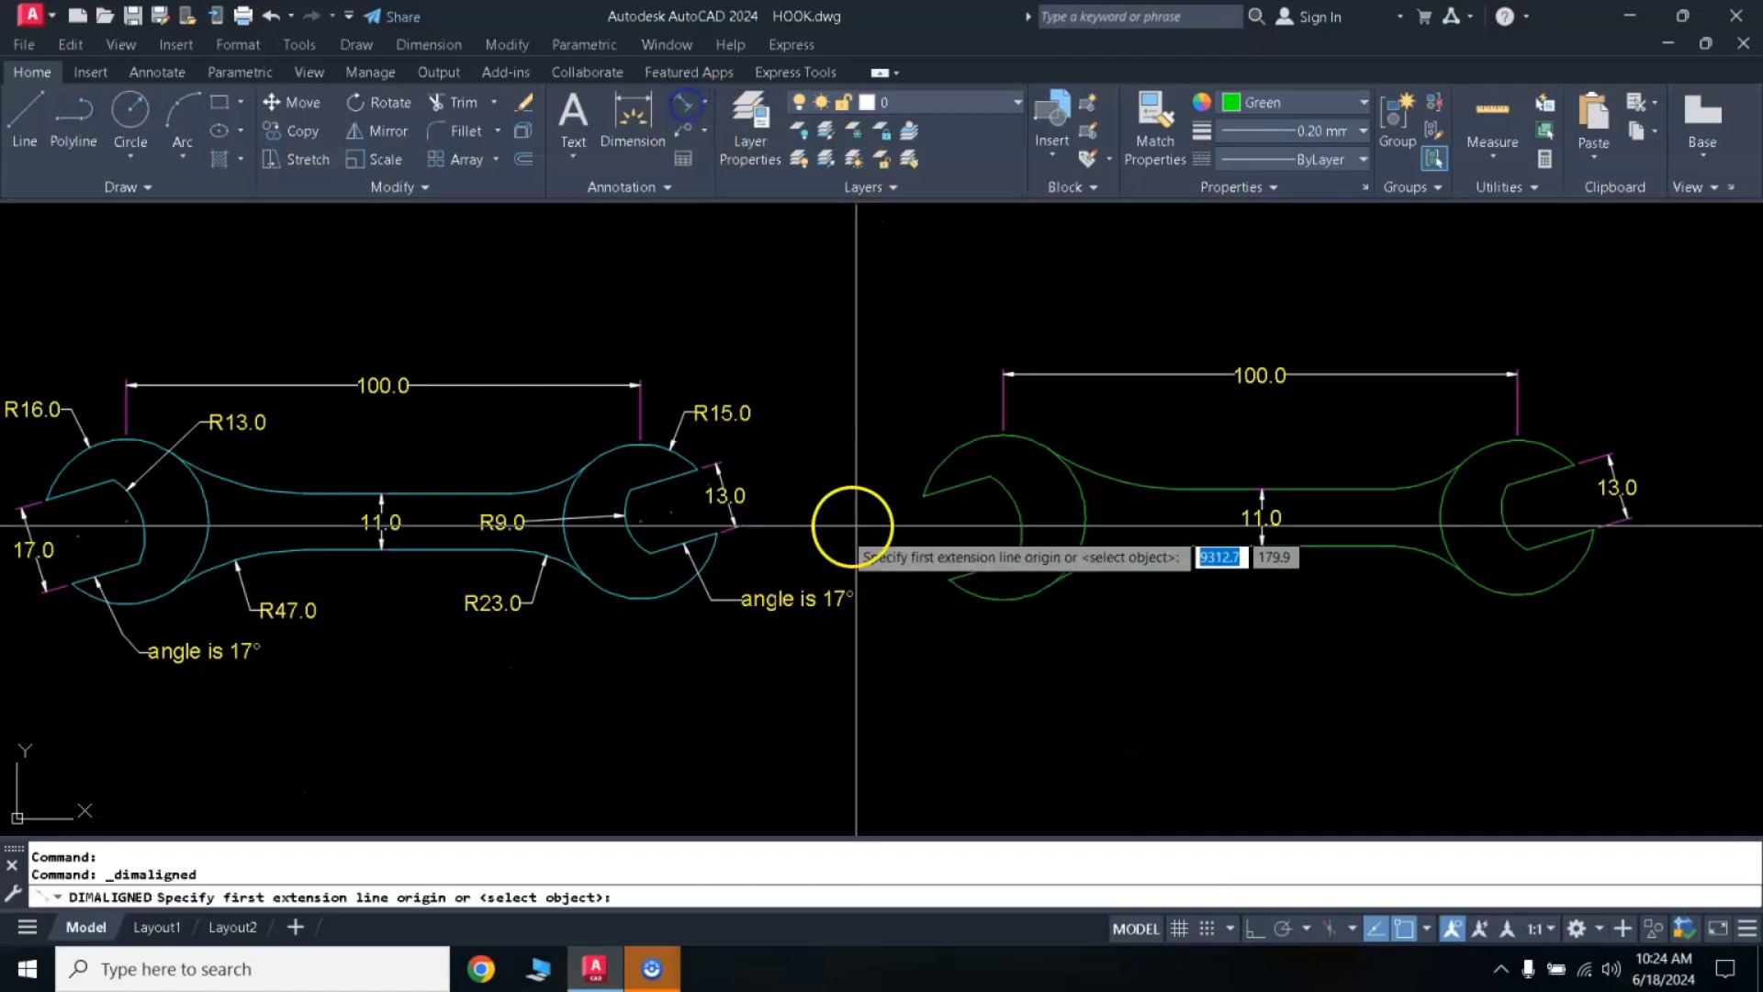
pyautogui.click(923, 496)
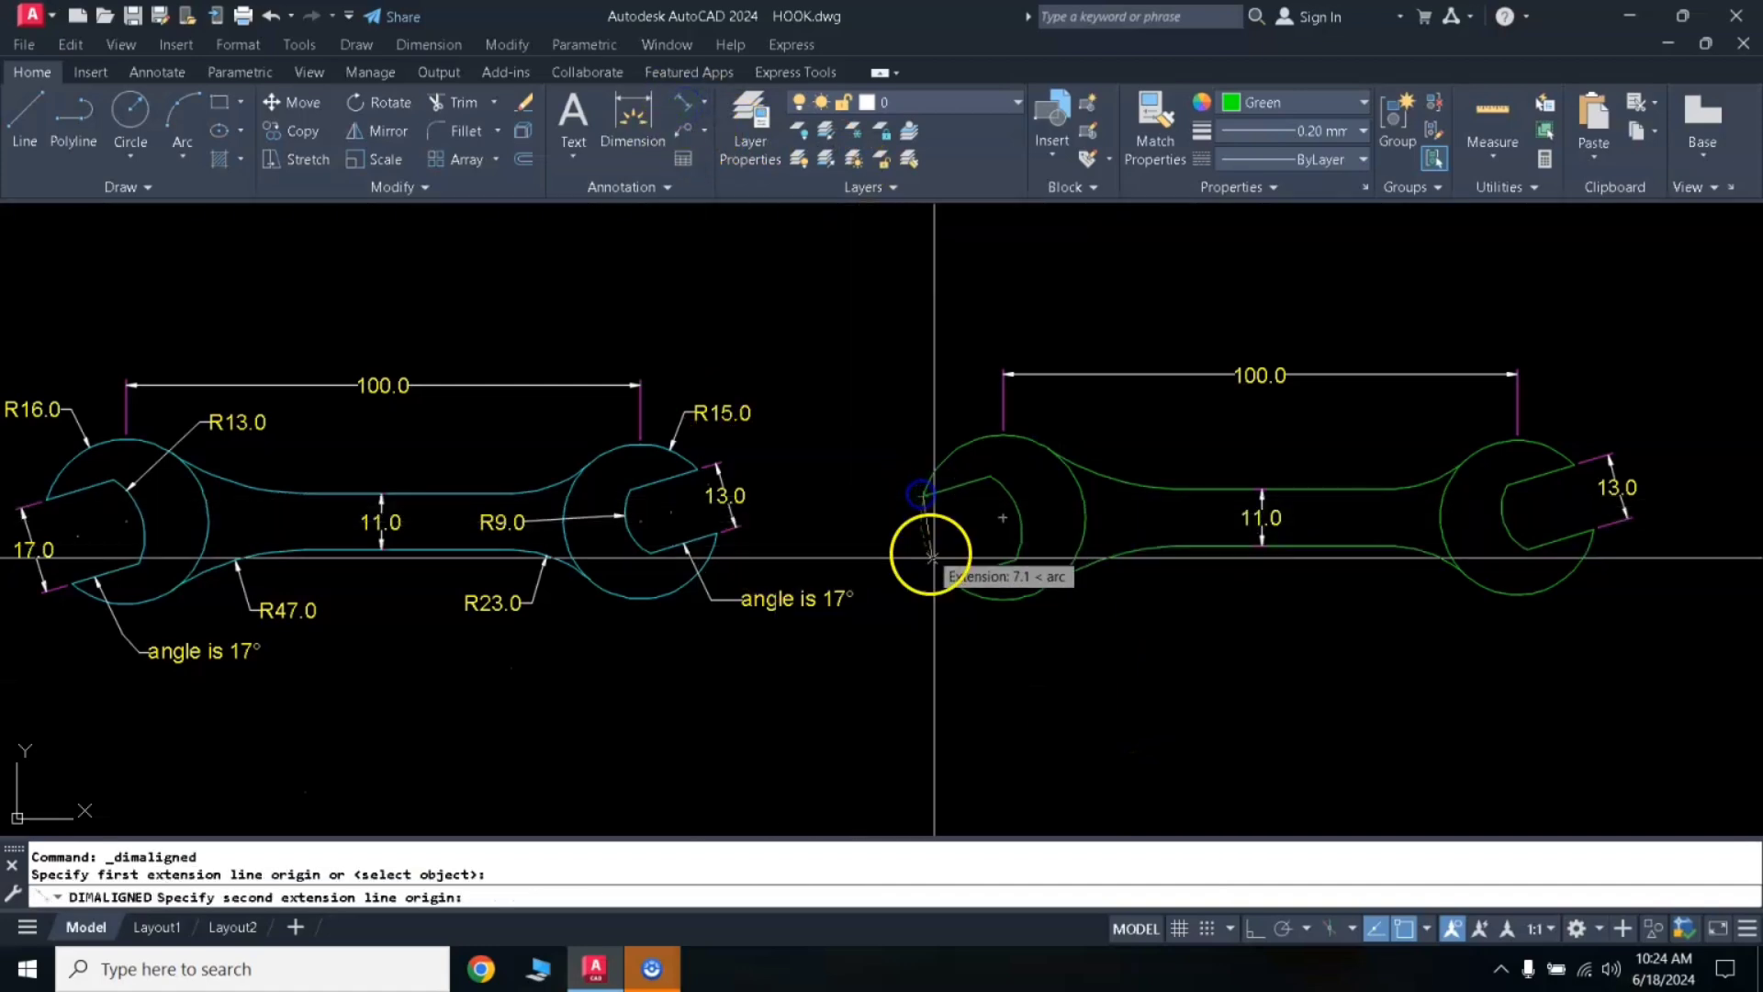
pyautogui.click(946, 580)
pyautogui.click(914, 601)
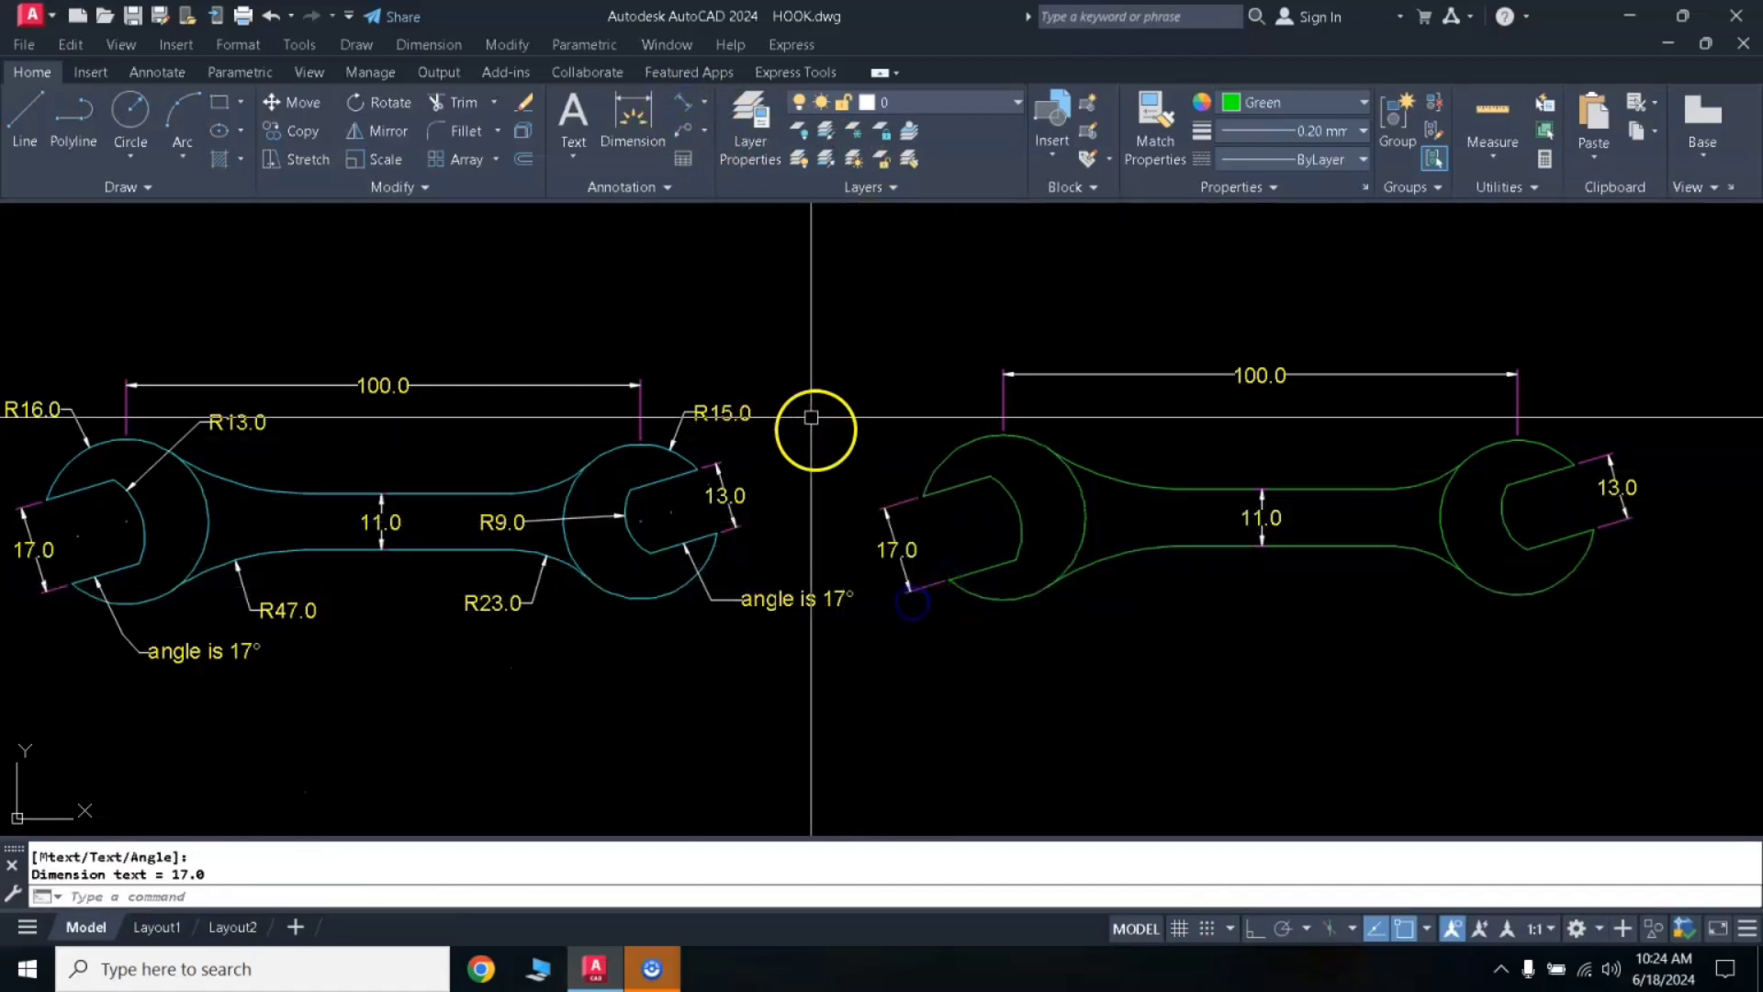
# Add radius dimensions to the left head's outer arc and the left jaw's inner arc
pyautogui.click(705, 104)
pyautogui.click(730, 332)
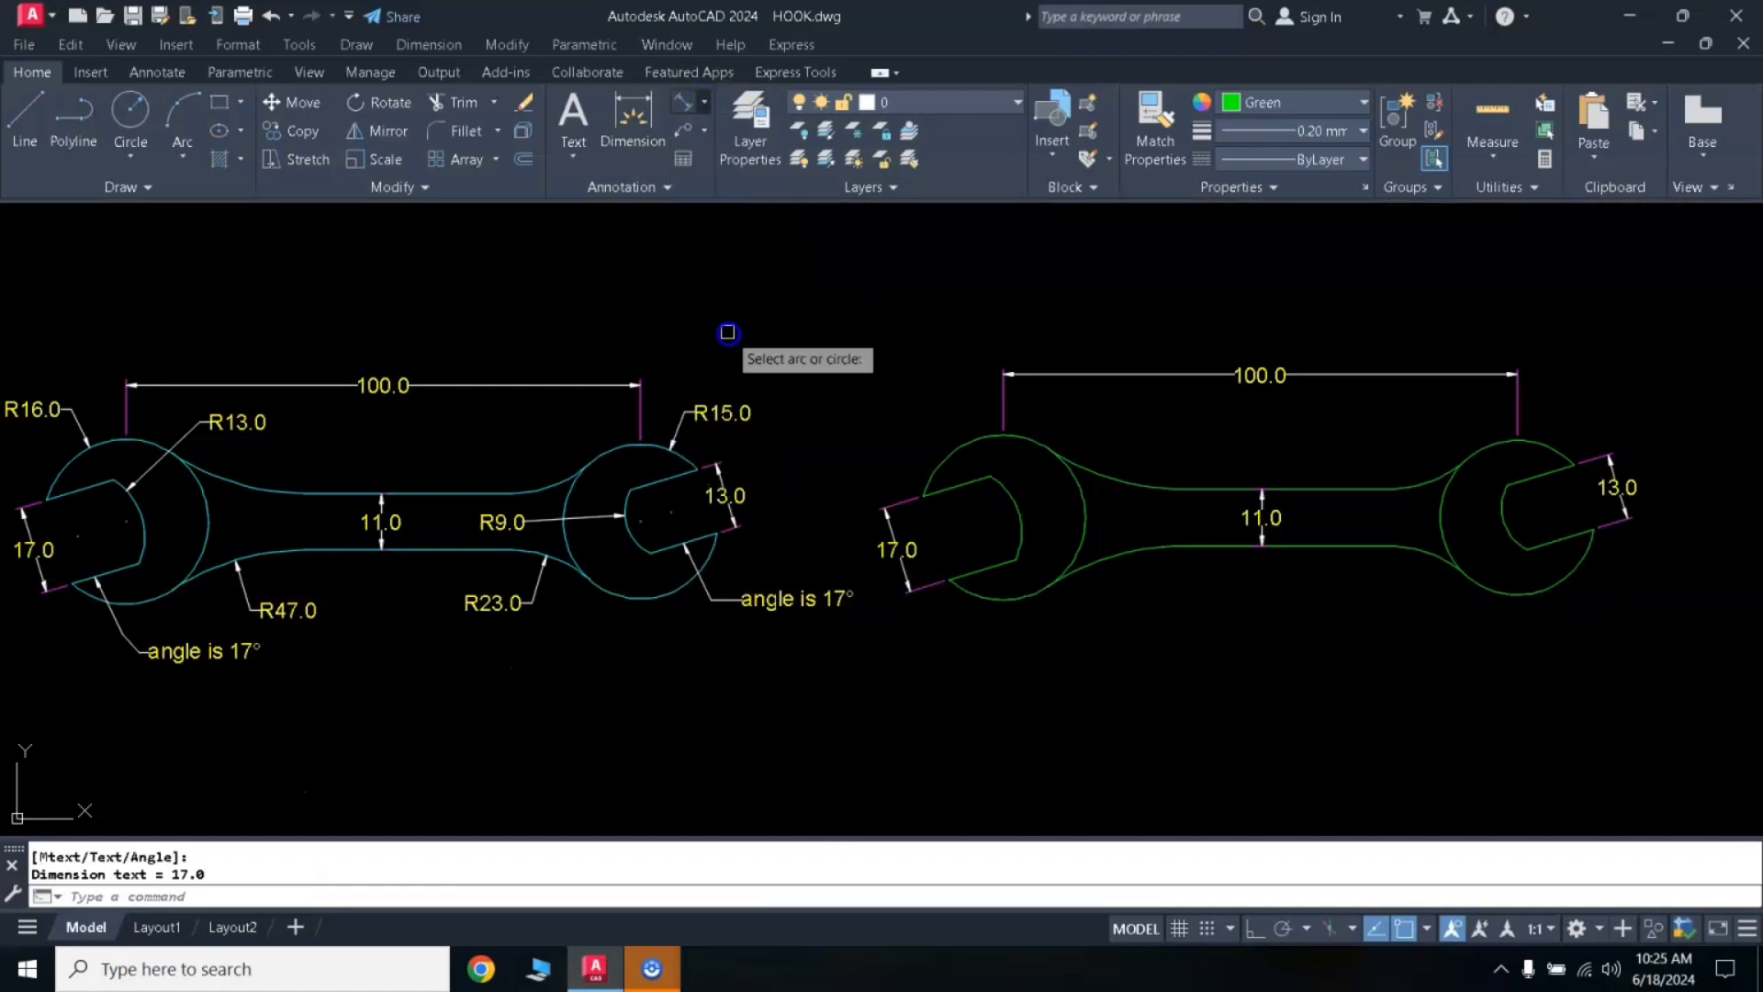
pyautogui.click(955, 456)
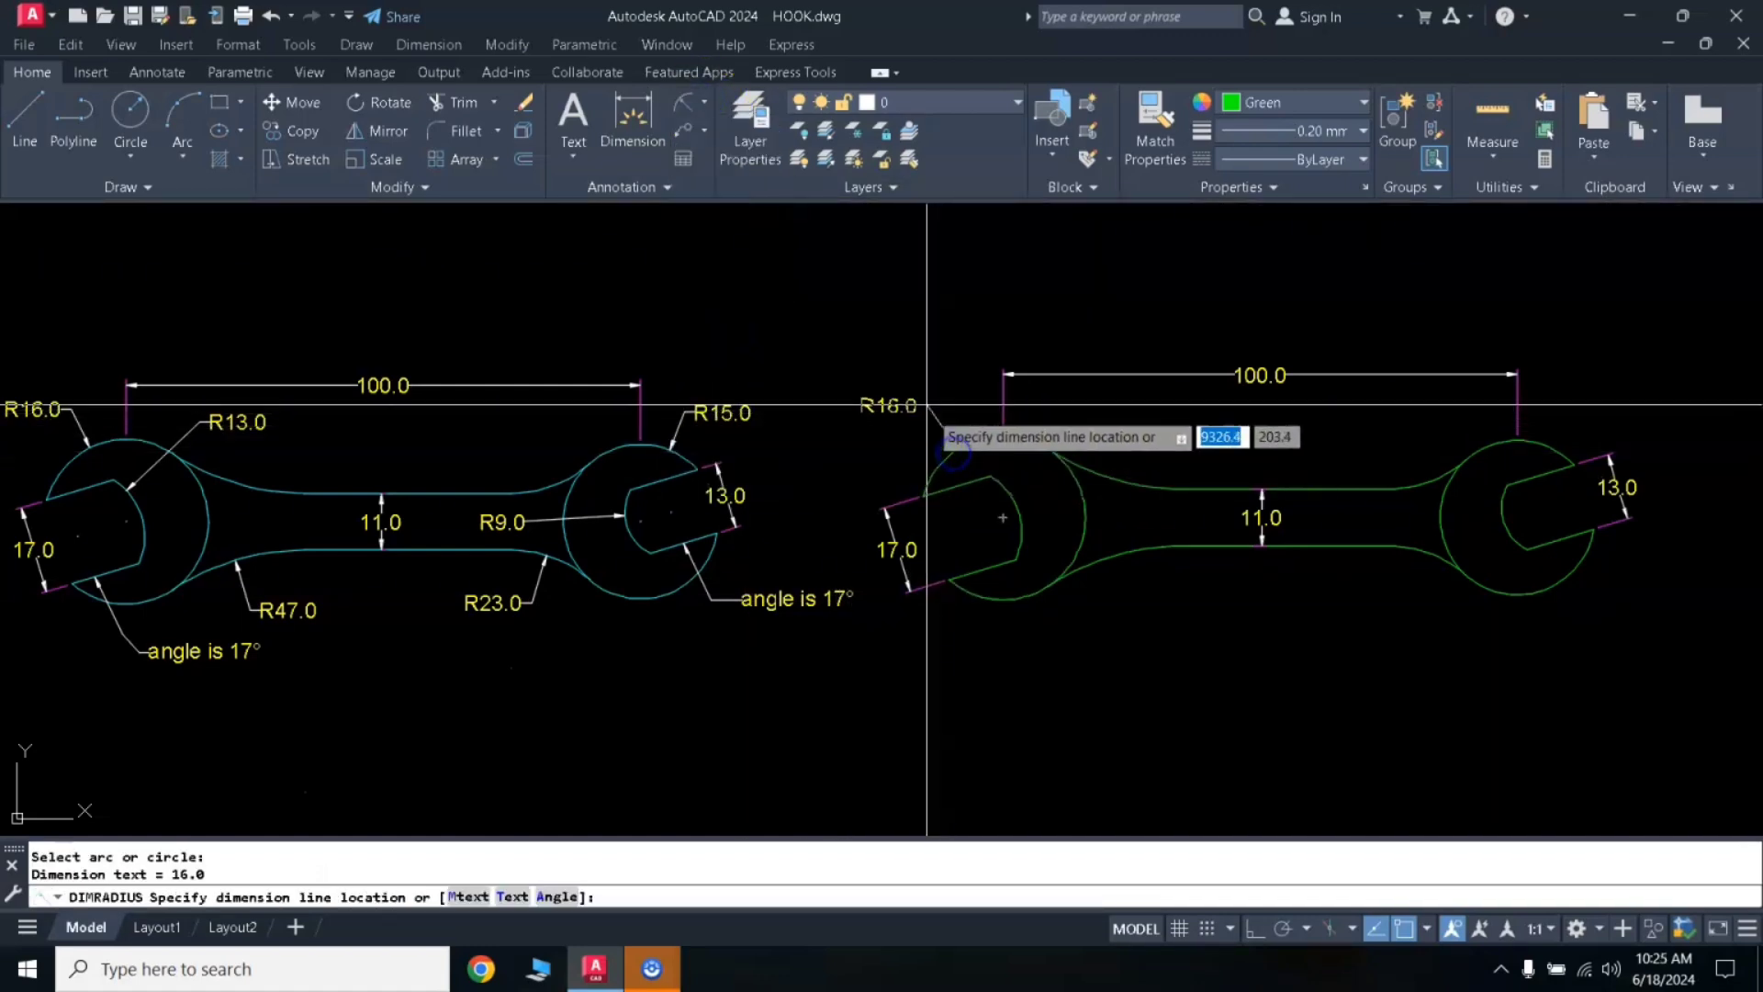
pyautogui.click(896, 488)
pyautogui.press('Return')
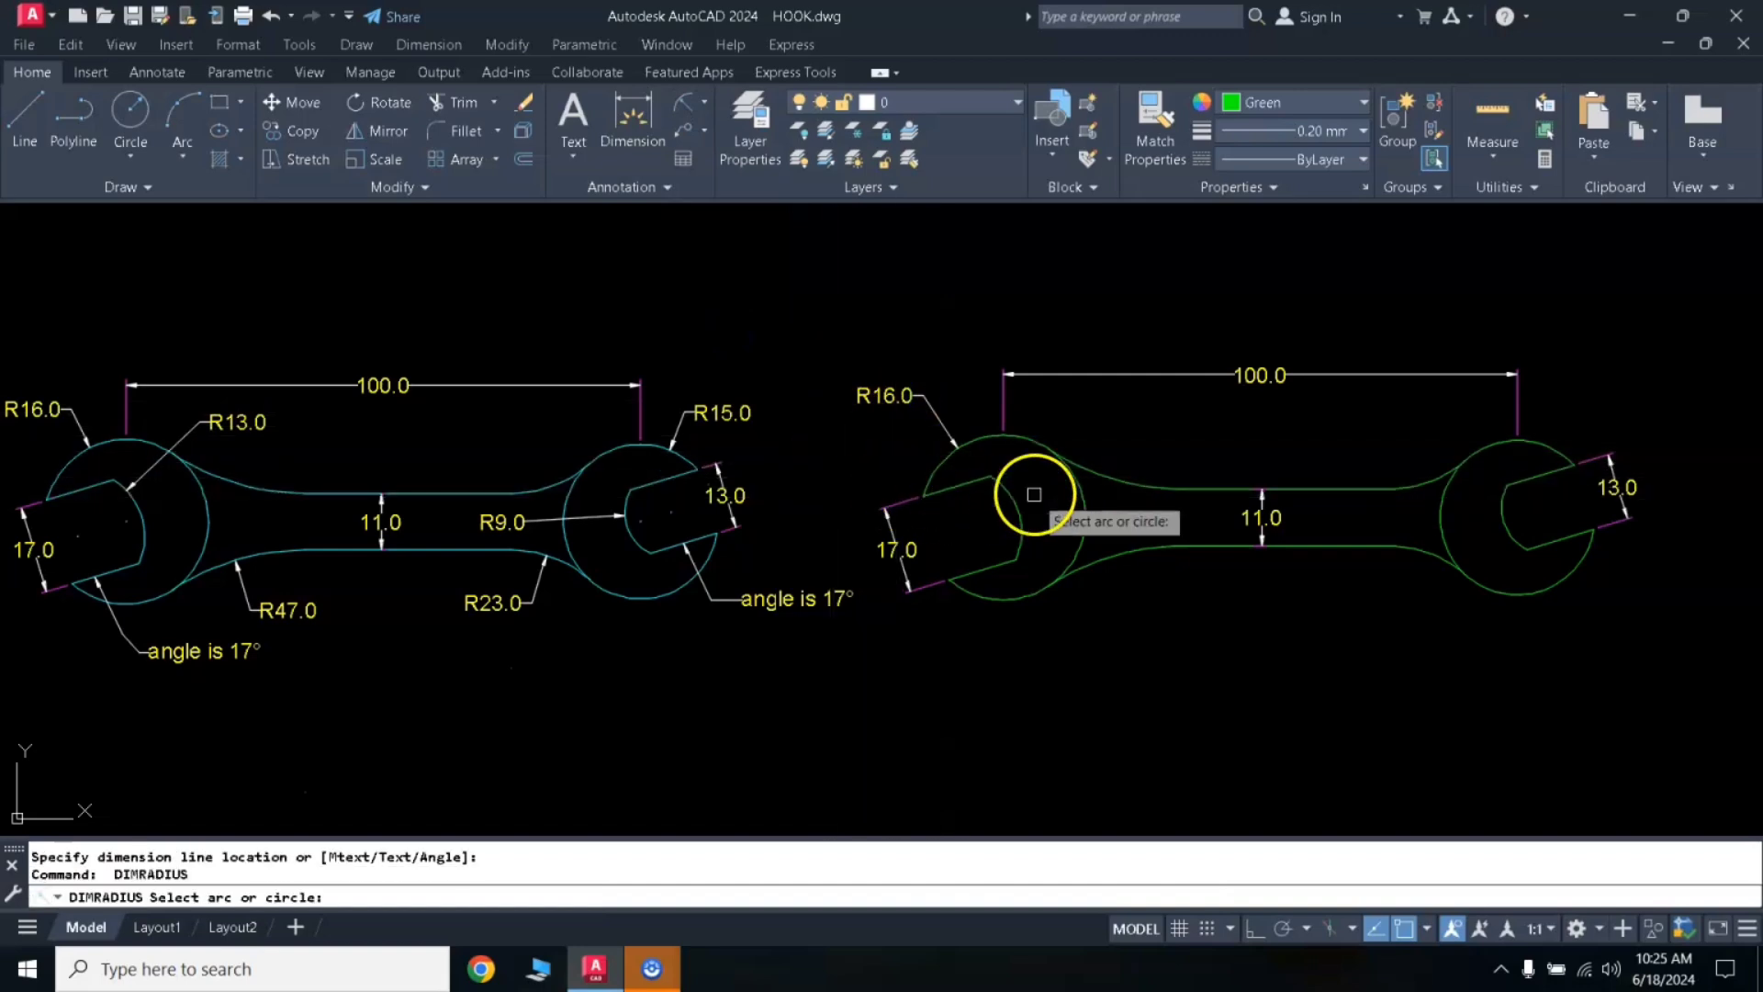
pyautogui.click(1017, 499)
pyautogui.click(1056, 422)
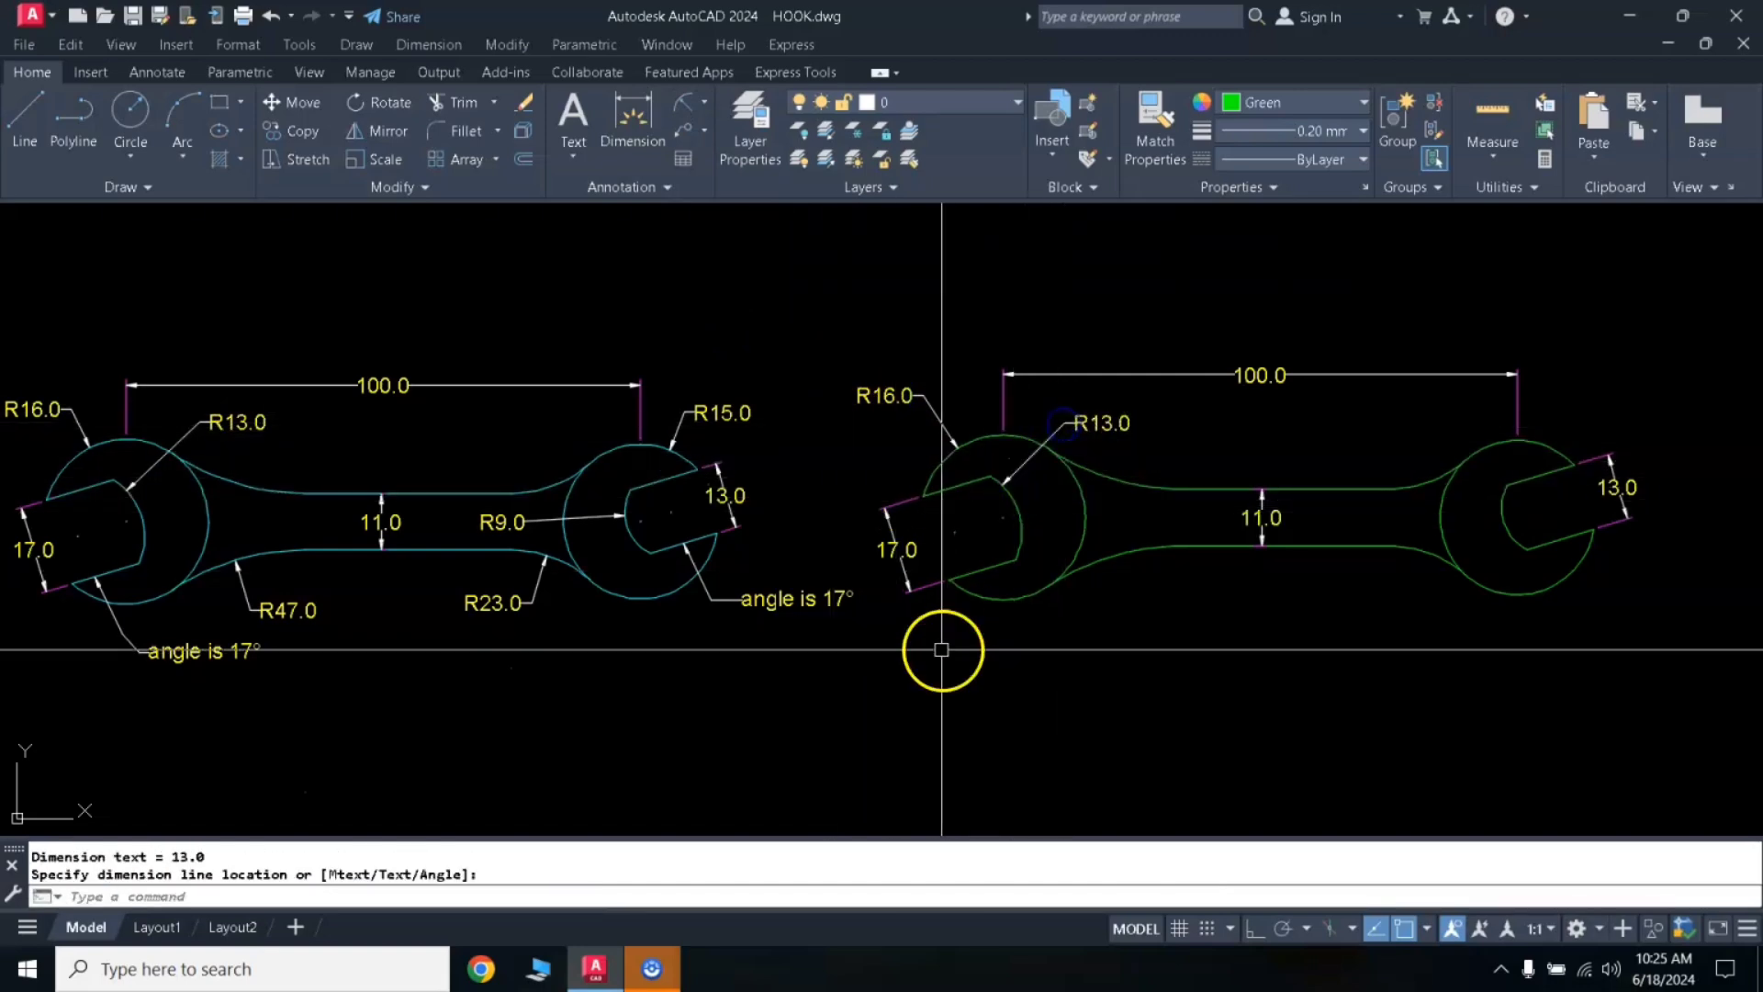
# Add radius dimensions to the two lower handle fillets, placing both labels below the handle
pyautogui.press('Return')
pyautogui.click(1116, 562)
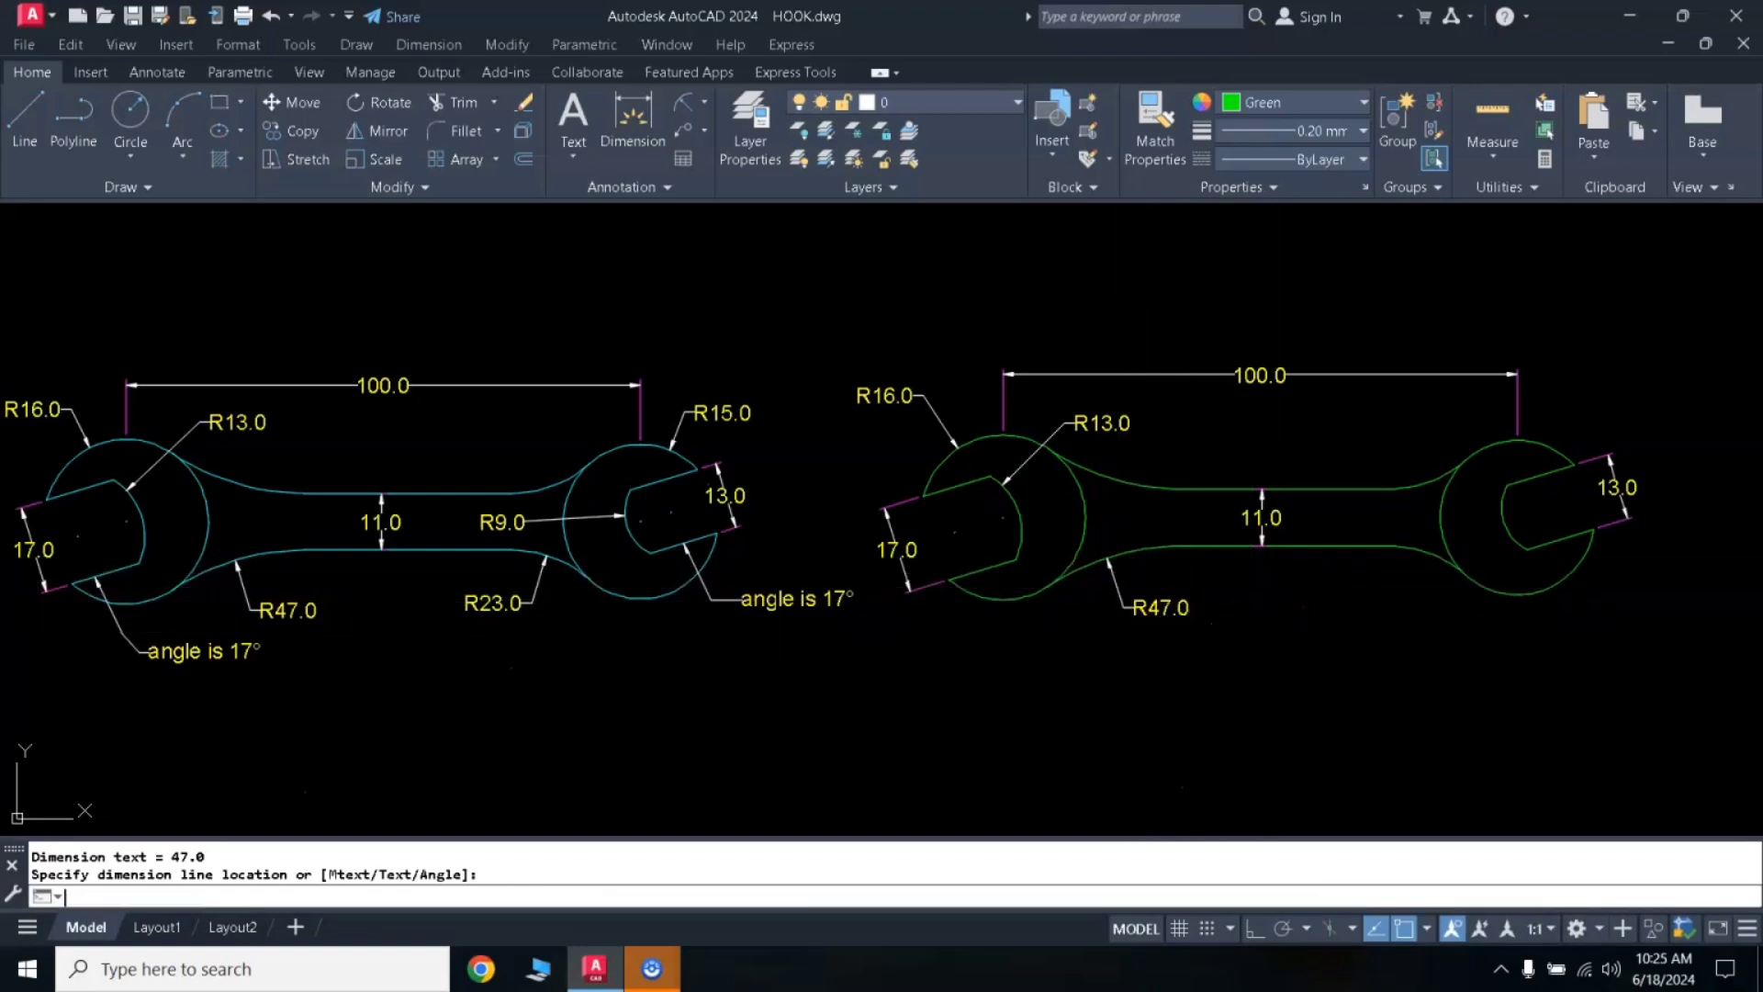
pyautogui.click(1276, 630)
pyautogui.press('Return')
pyautogui.click(1415, 555)
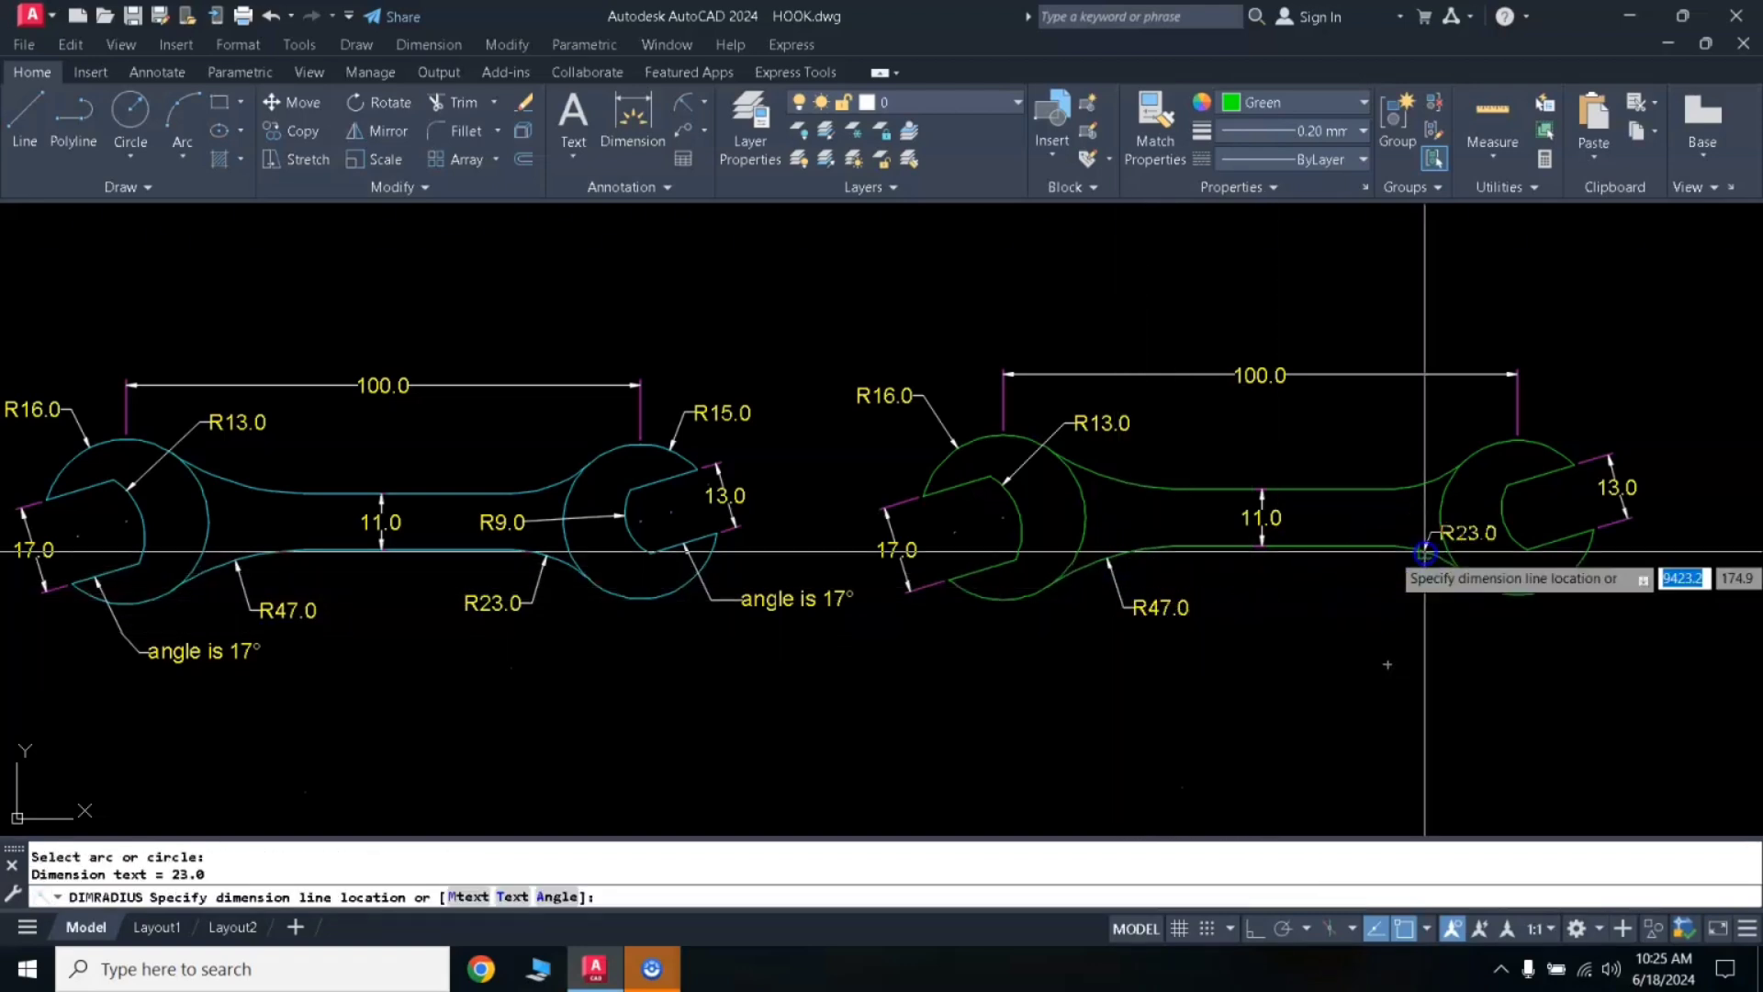
pyautogui.click(1414, 605)
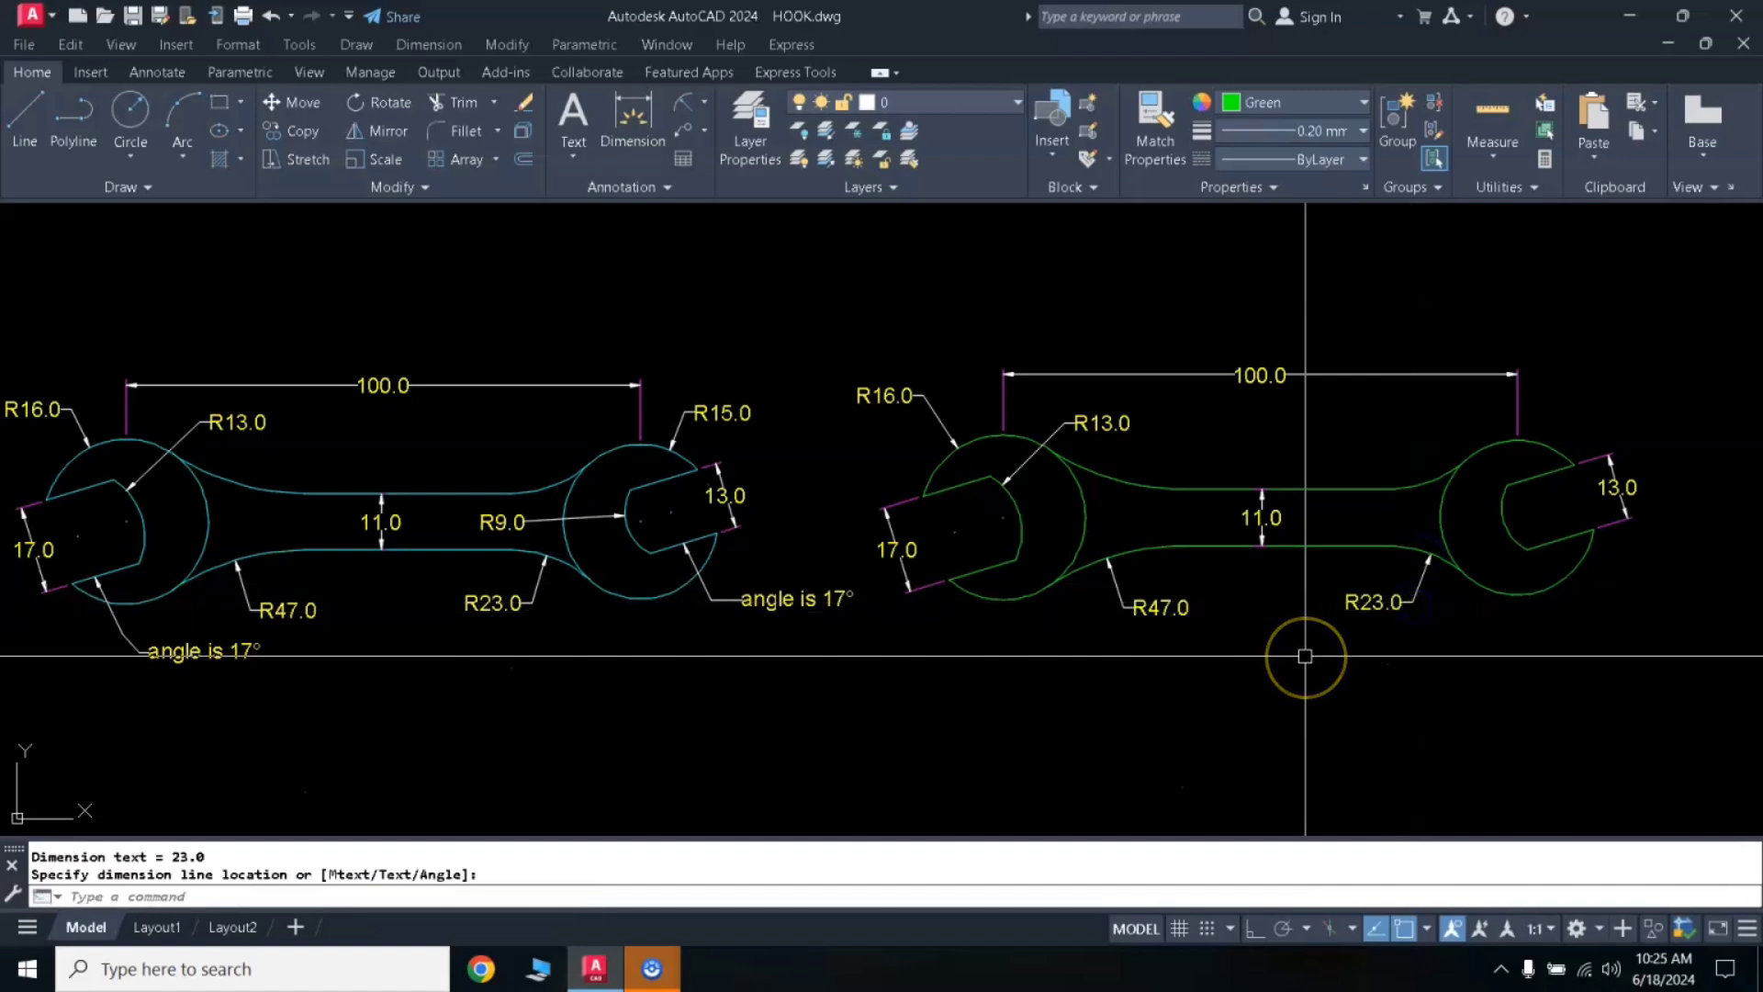
# Add radius dimensions to the right jaw's inner arc and the right head's outer arc
pyautogui.press('Return')
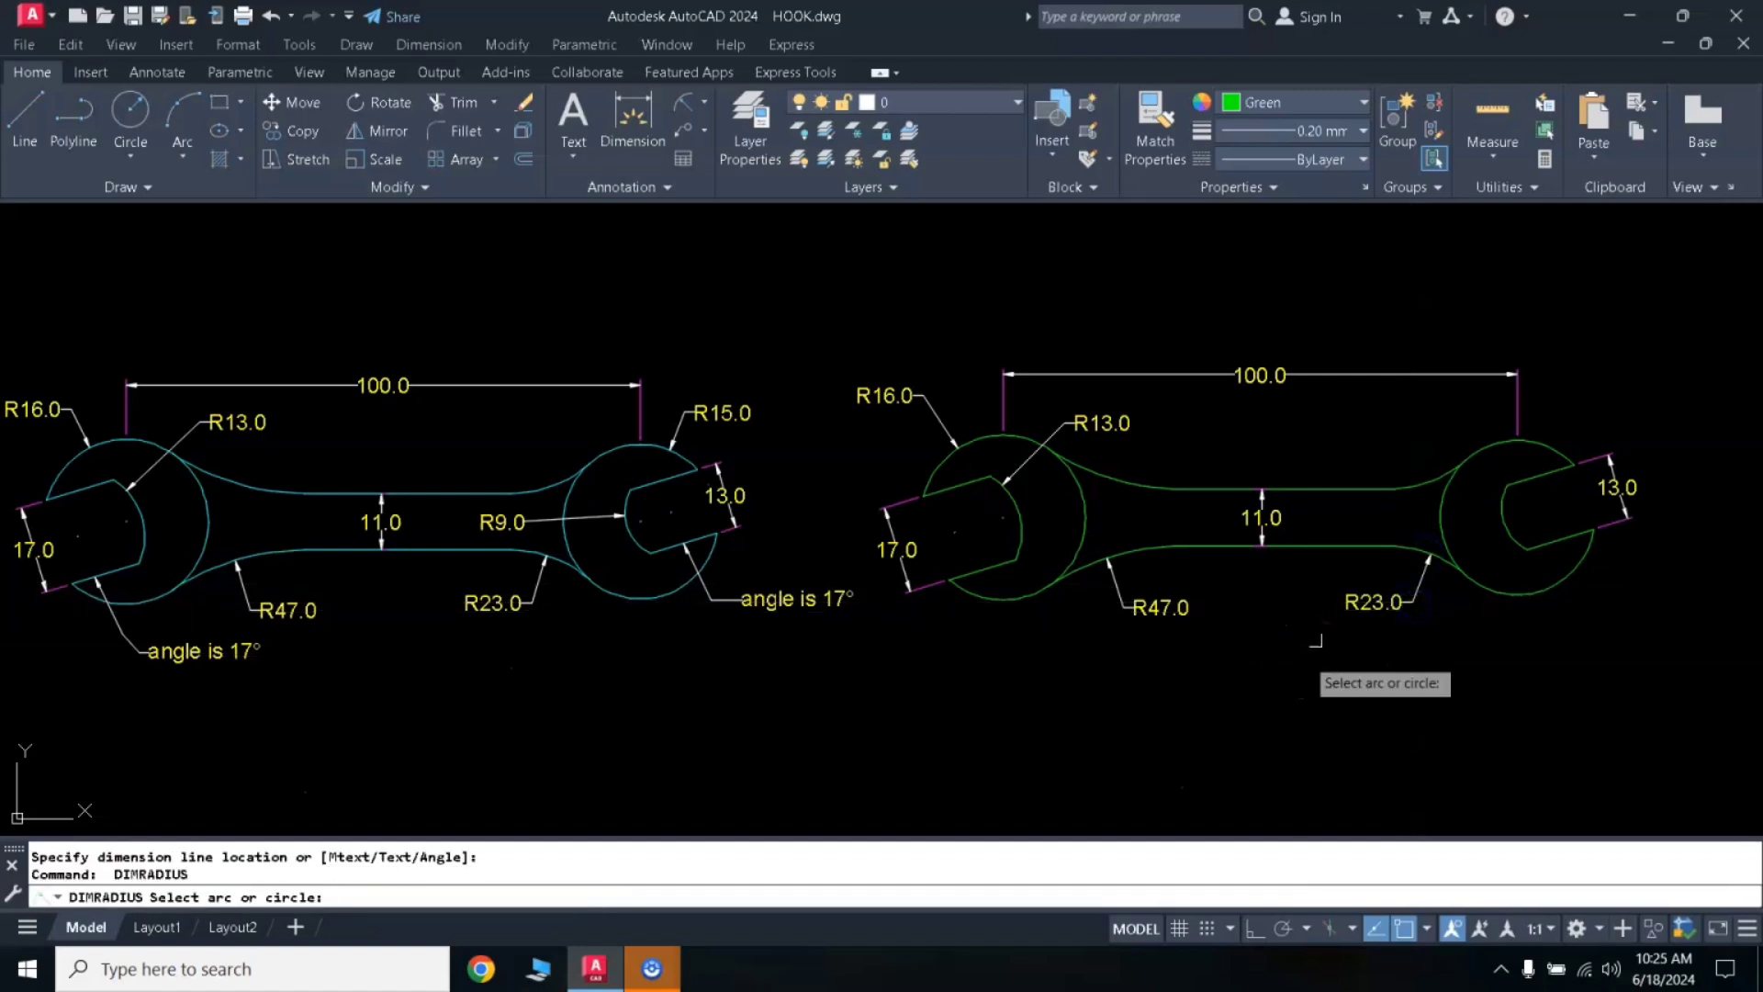
pyautogui.click(1503, 512)
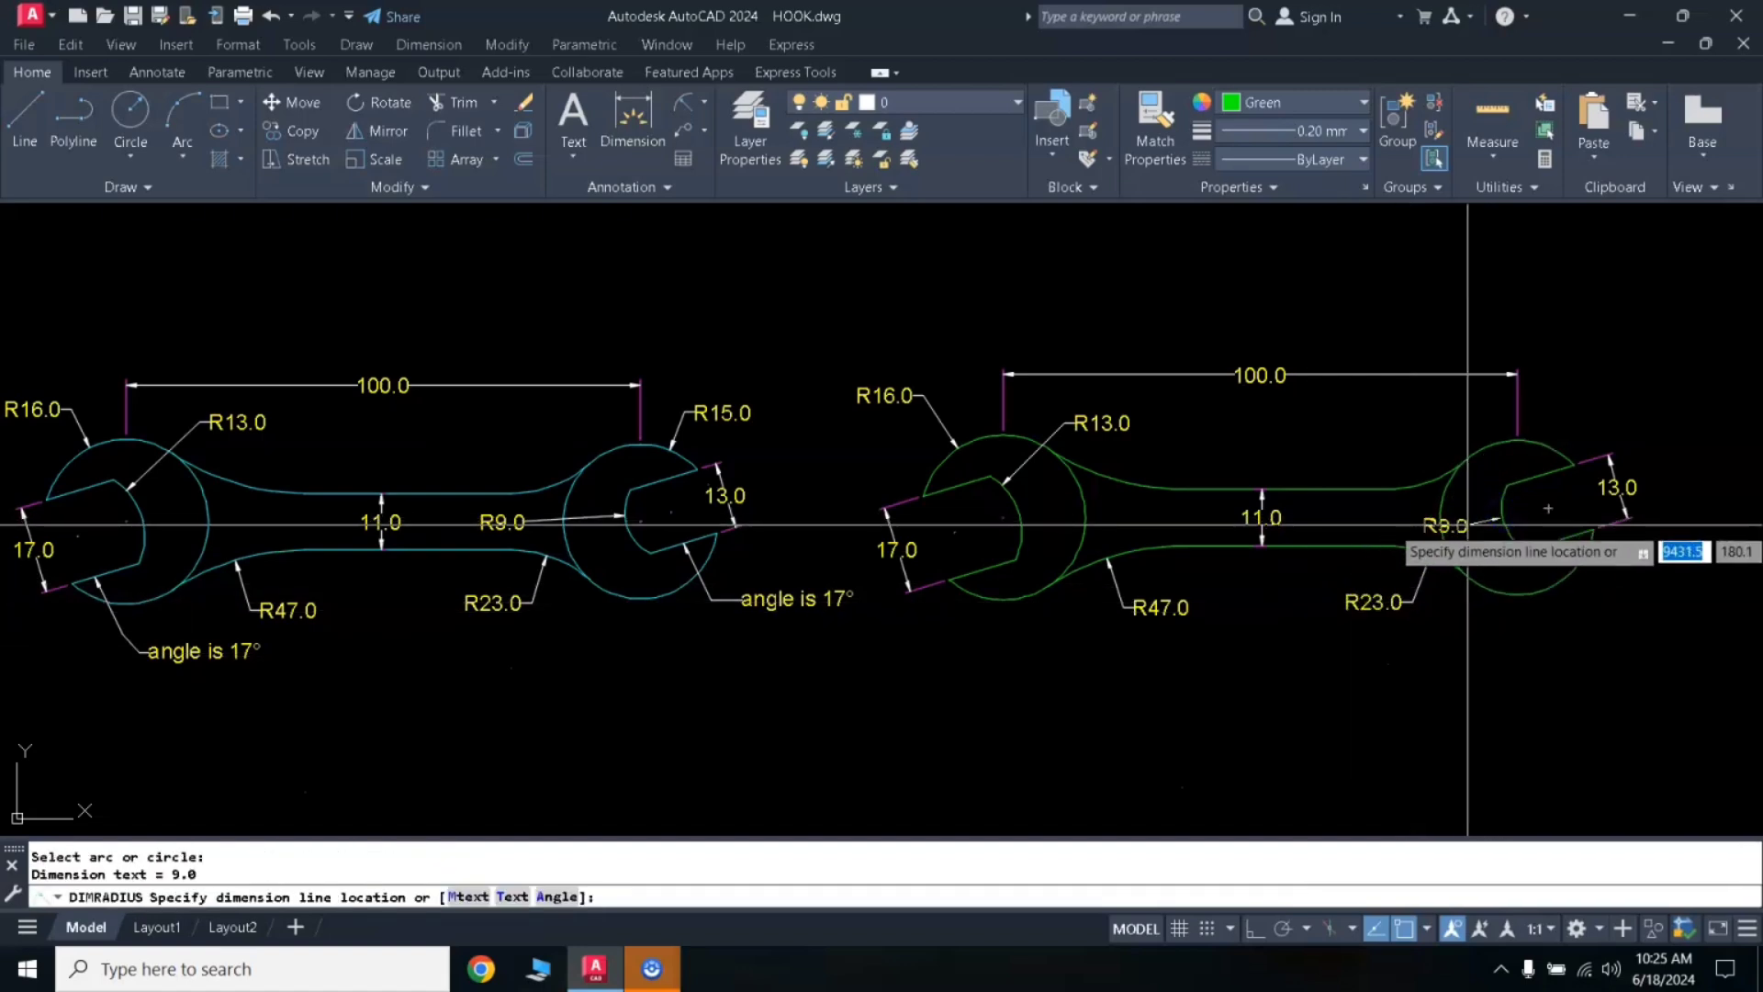
pyautogui.click(1388, 516)
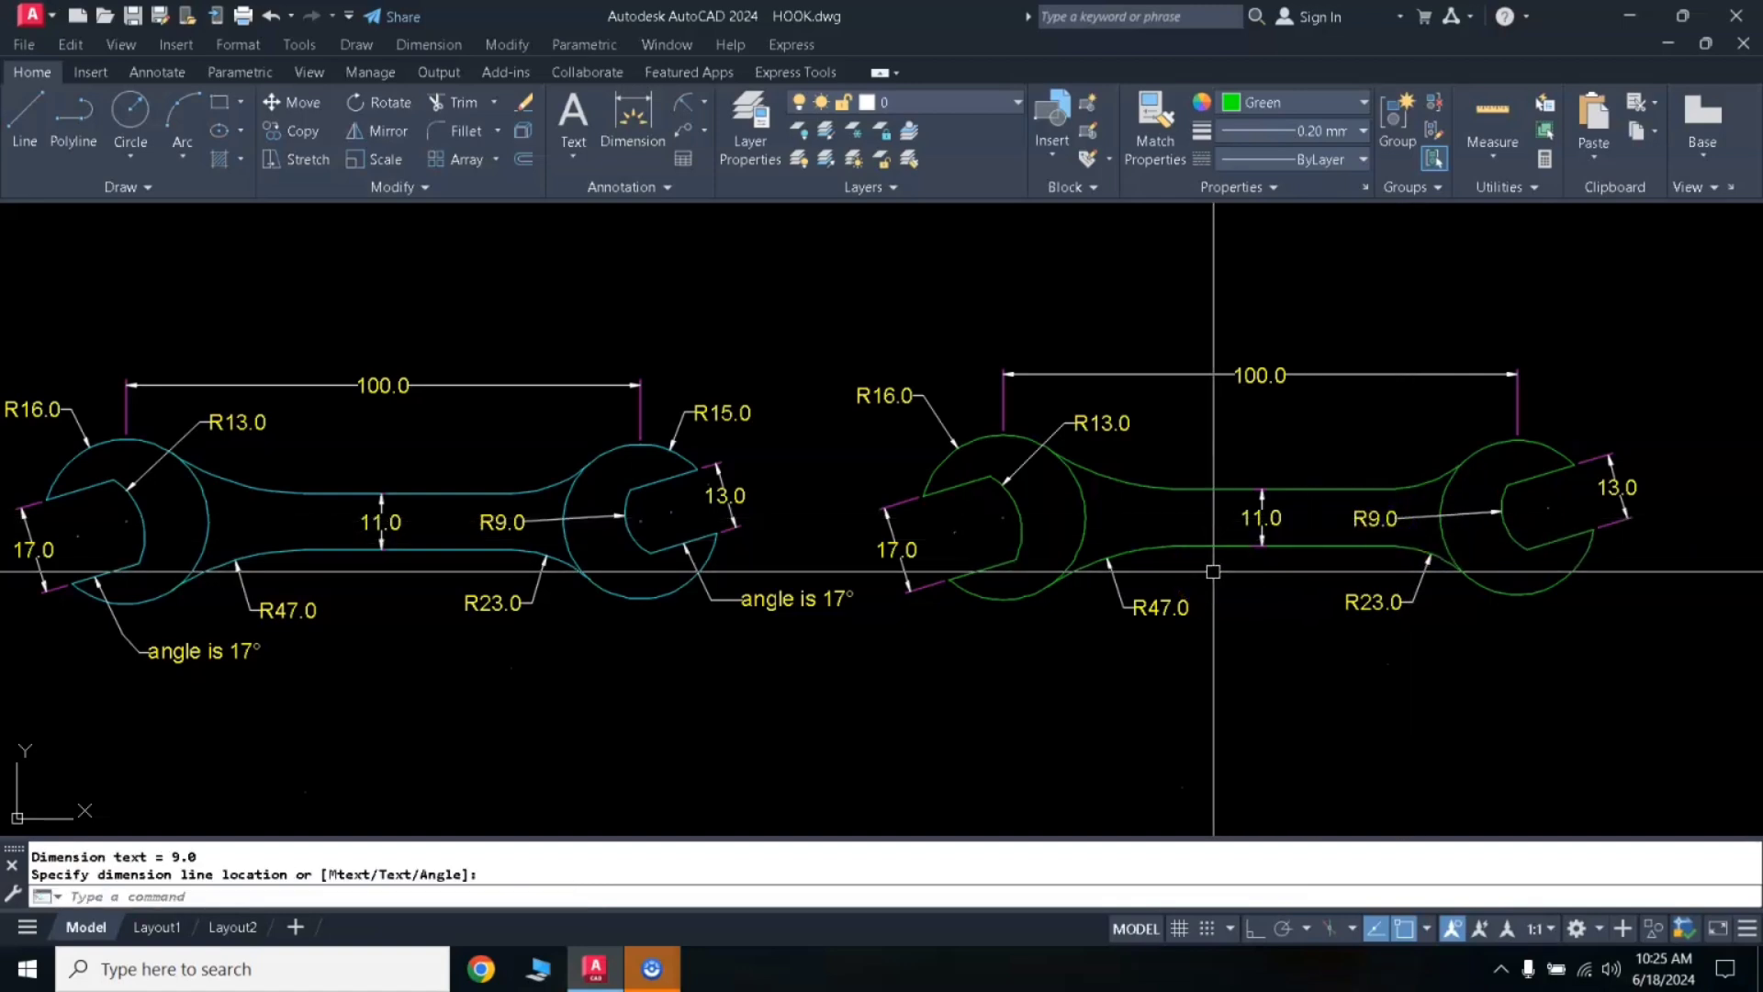
pyautogui.rightClick(1459, 437)
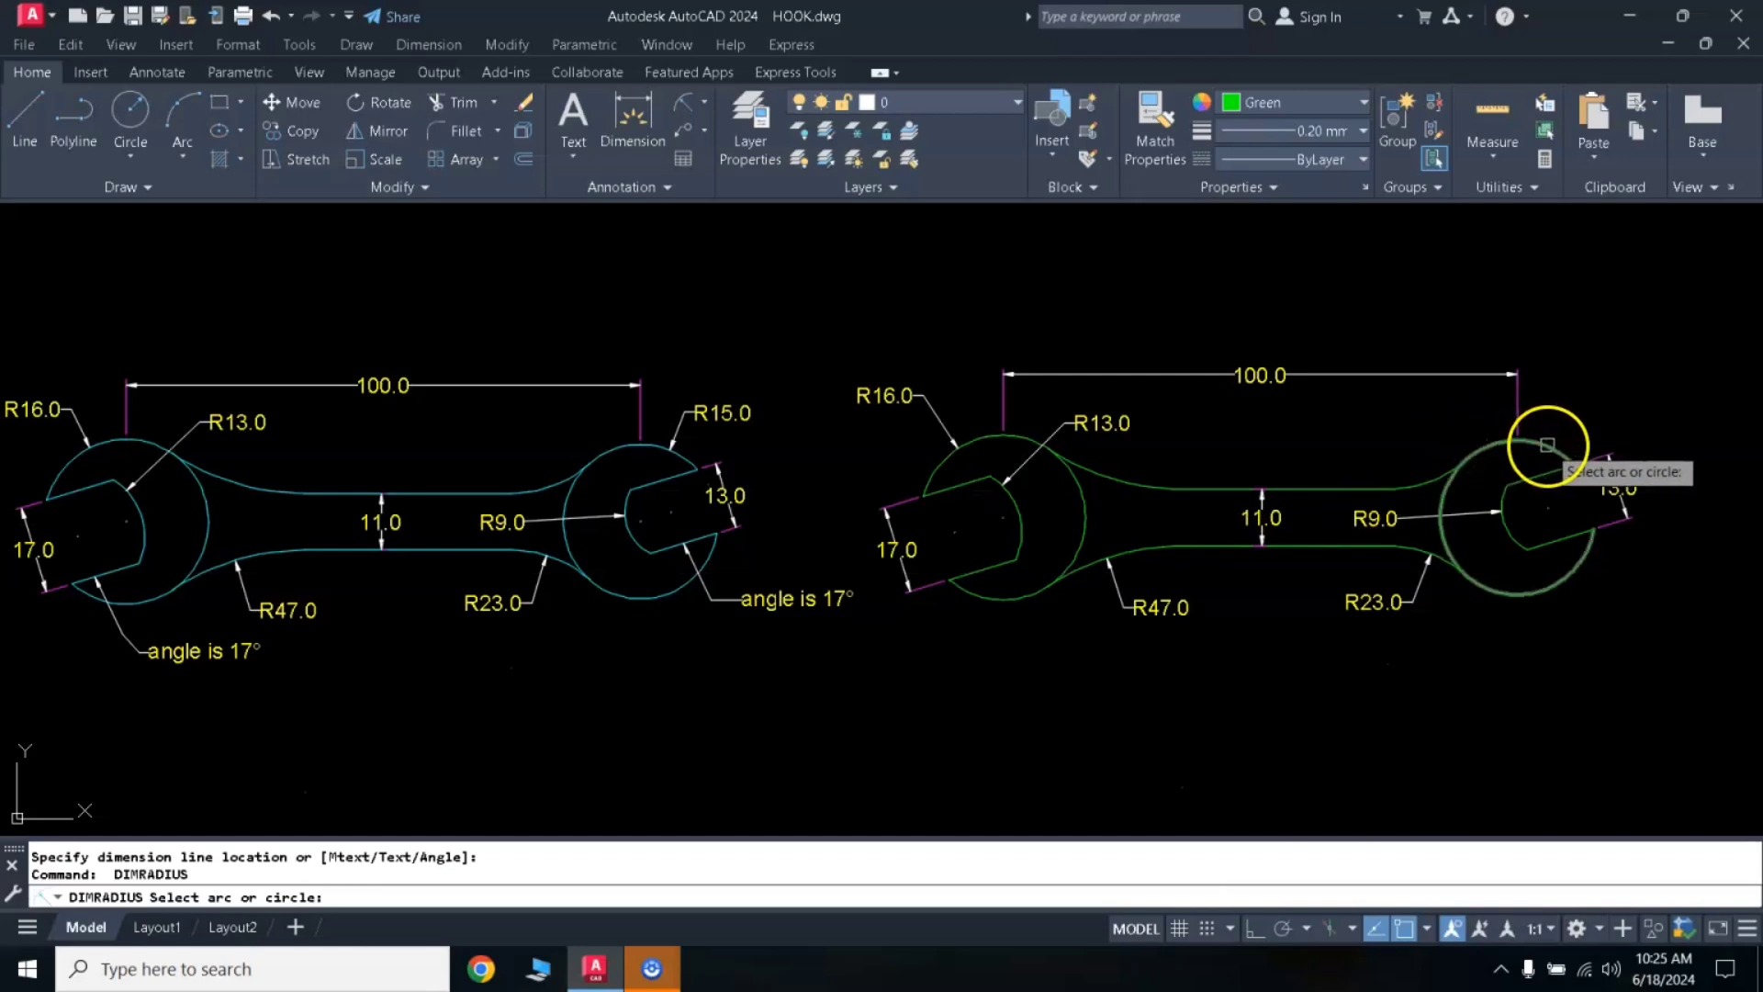
pyautogui.click(1547, 445)
pyautogui.click(1561, 415)
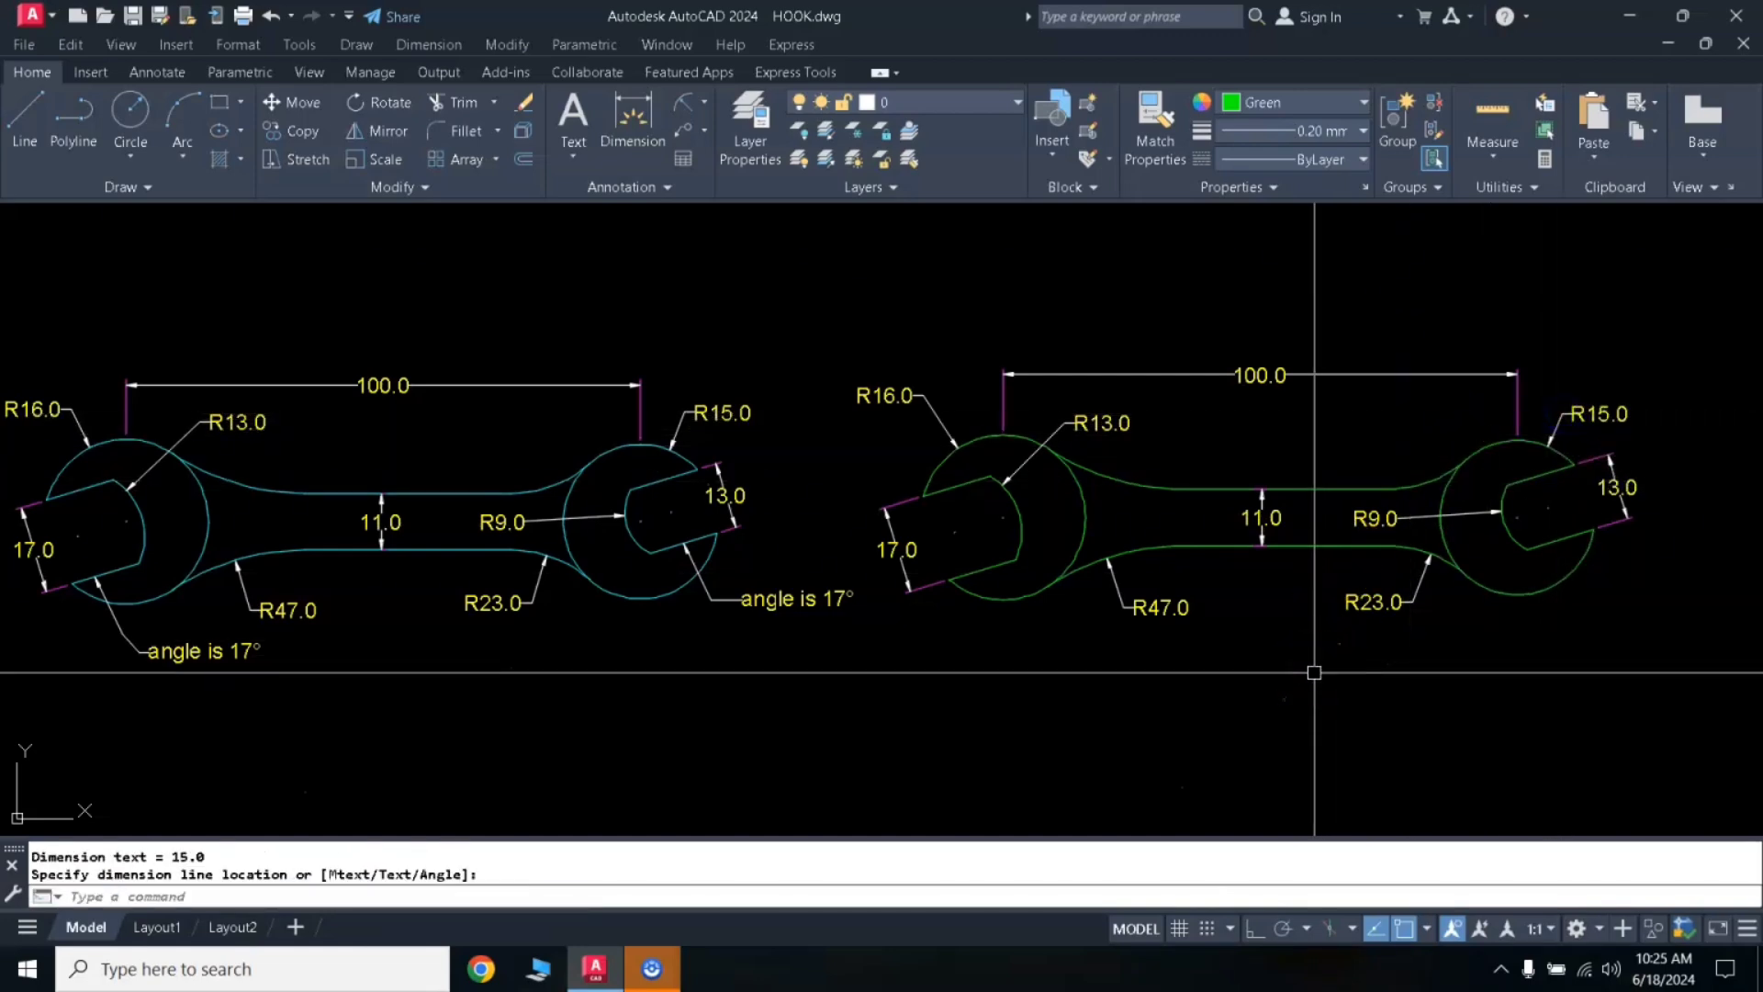
# Add a leader from the left jaw's lower edge on the new wrench, with the note "ANGLE IS 17°" placed below the handle
pyautogui.click(1520, 547)
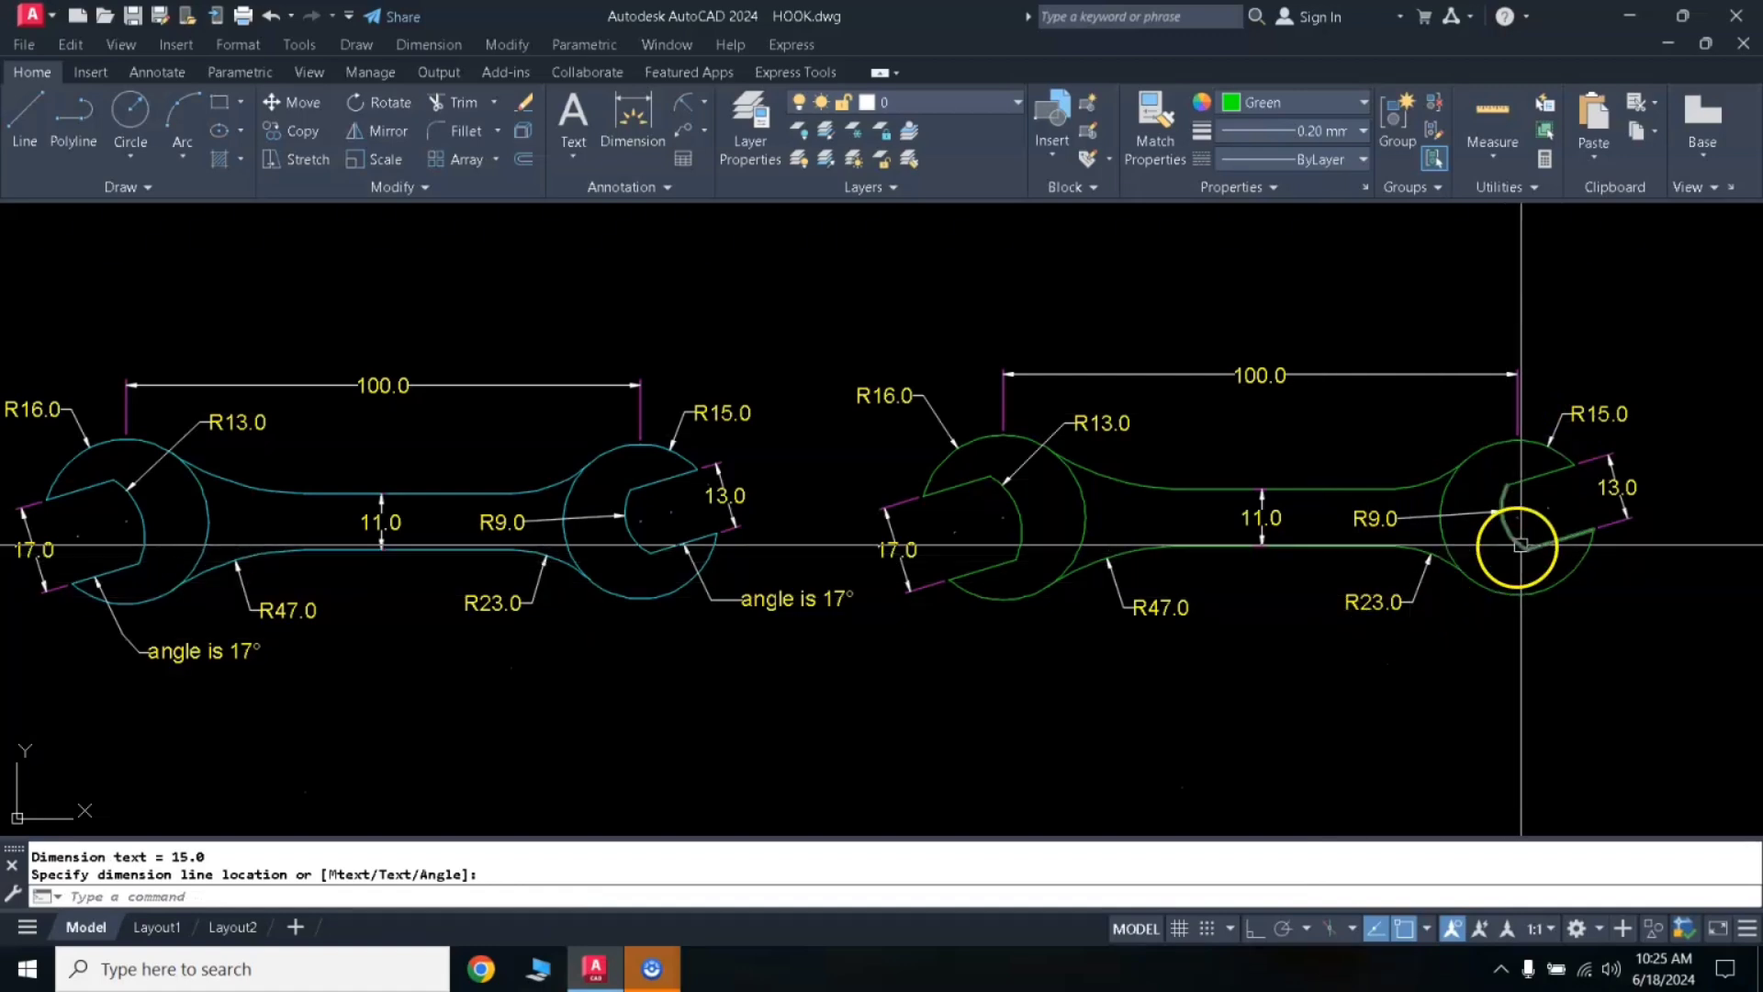
pyautogui.click(198, 640)
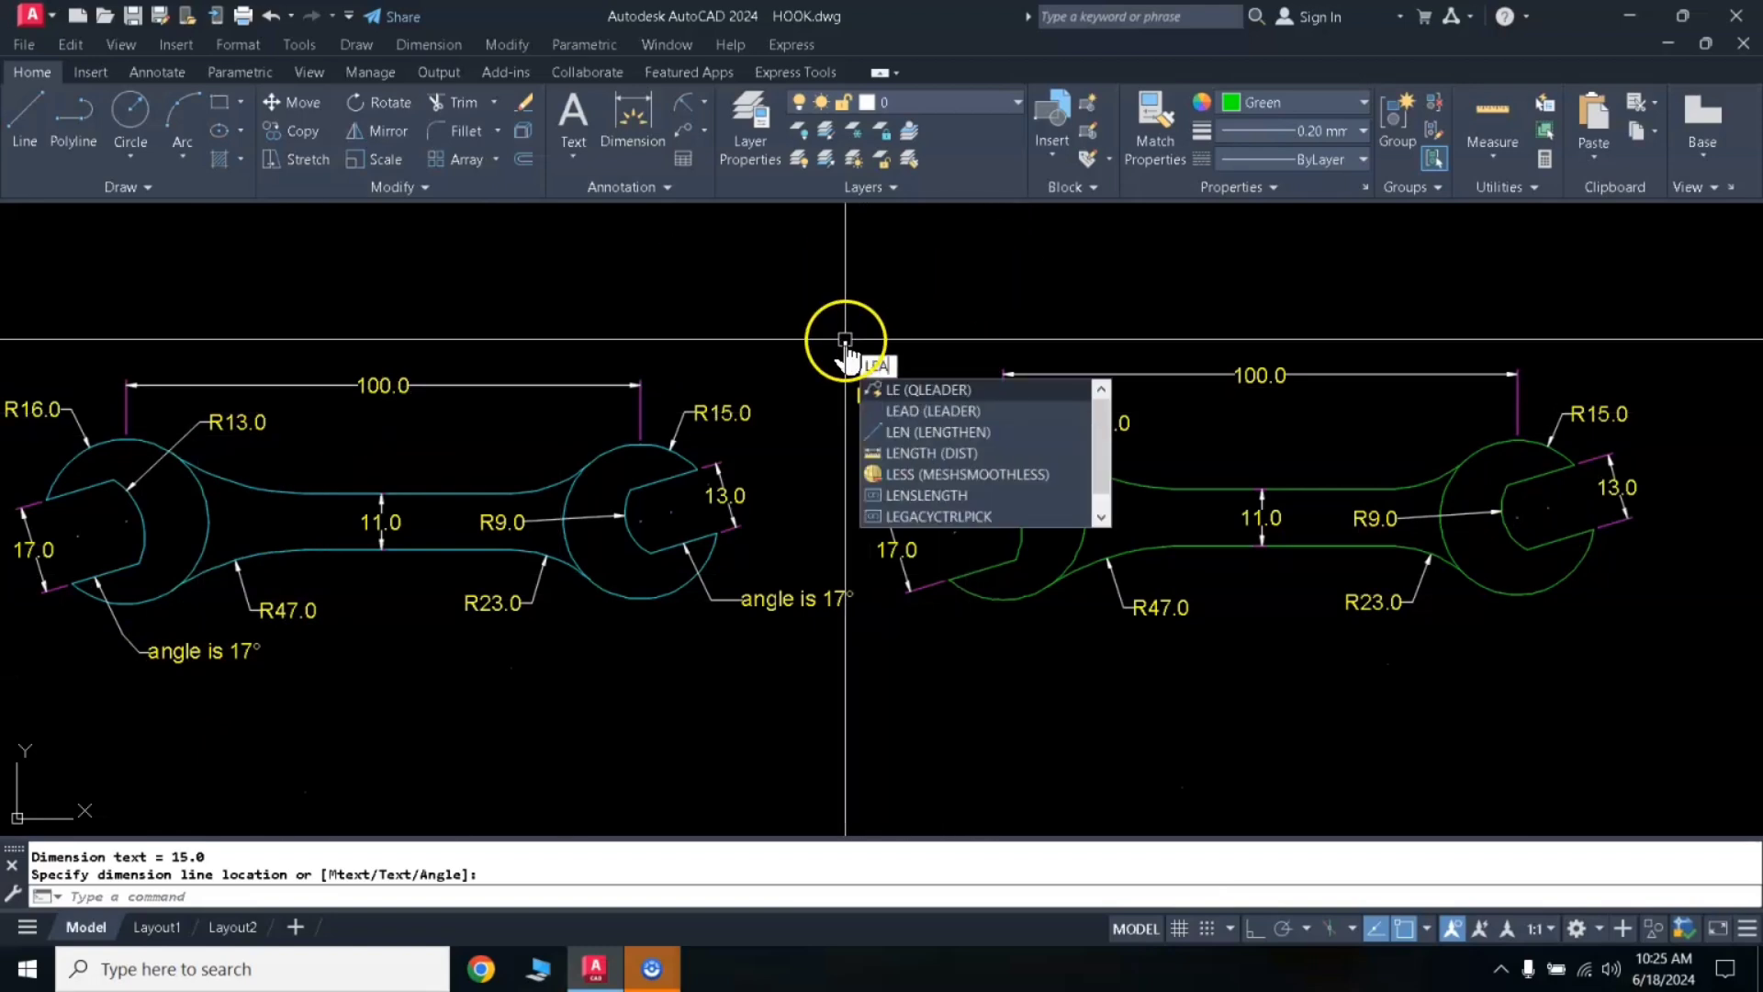
pyautogui.write('ad')
pyautogui.press('Return')
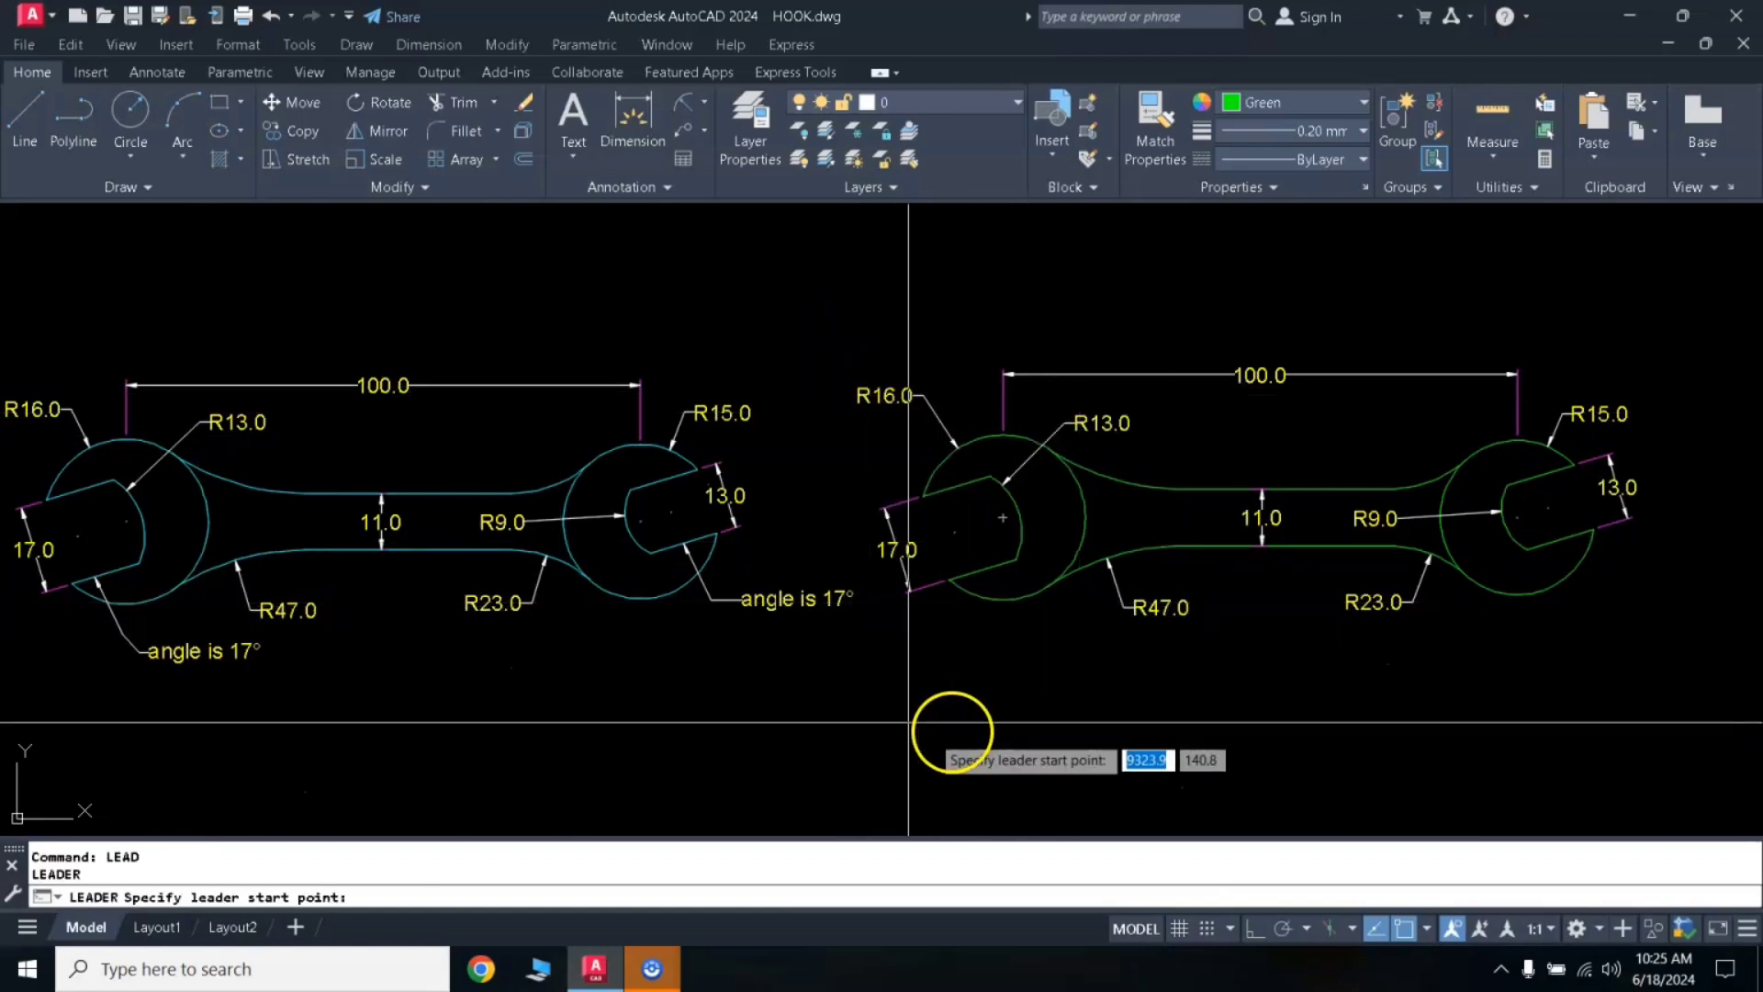
pyautogui.click(975, 576)
pyautogui.click(1034, 667)
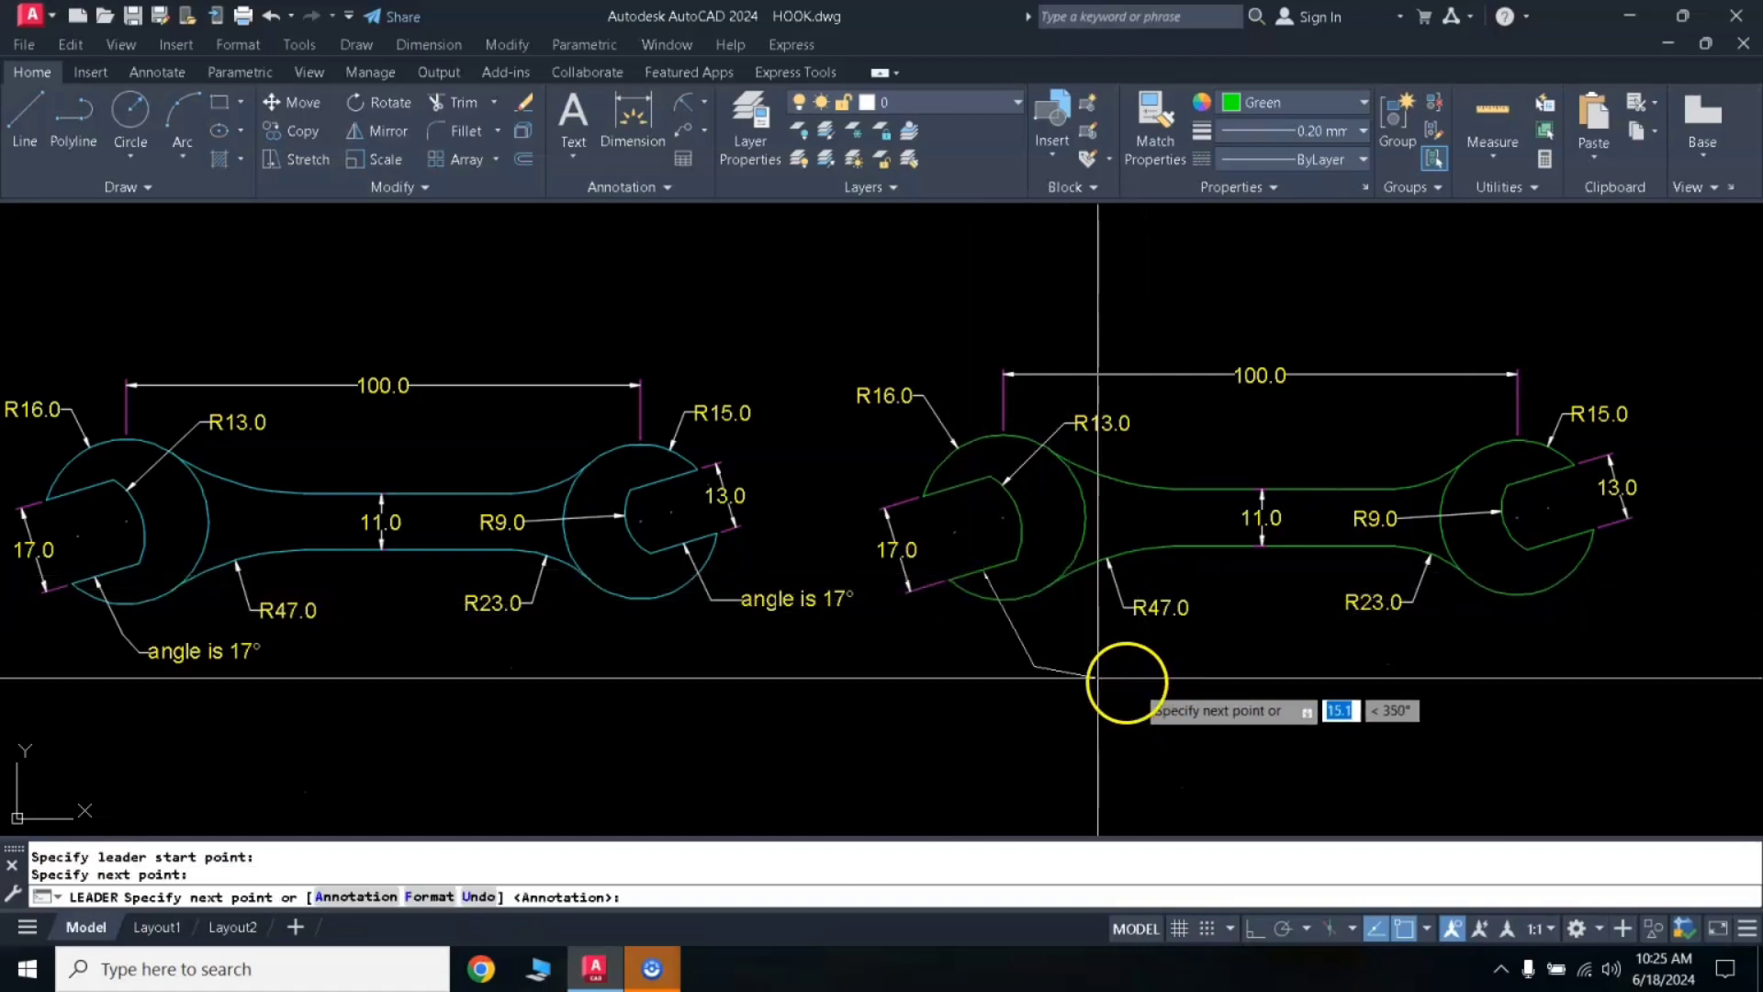
pyautogui.click(1086, 675)
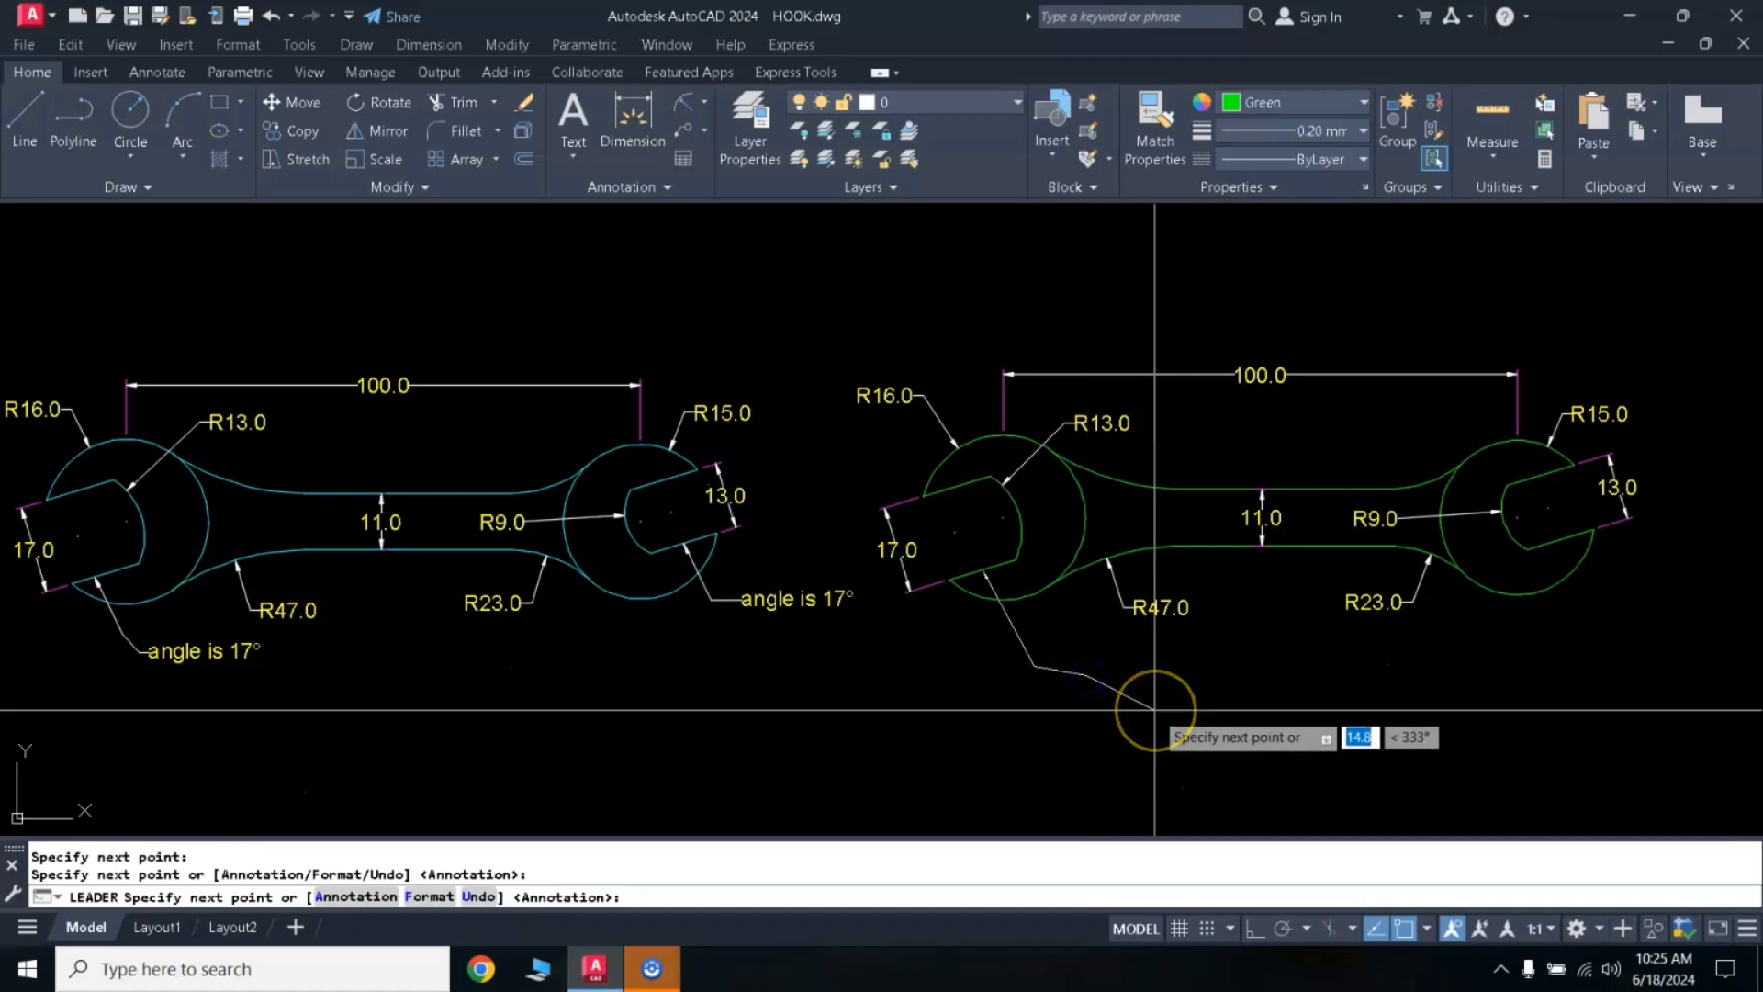
pyautogui.press('Return')
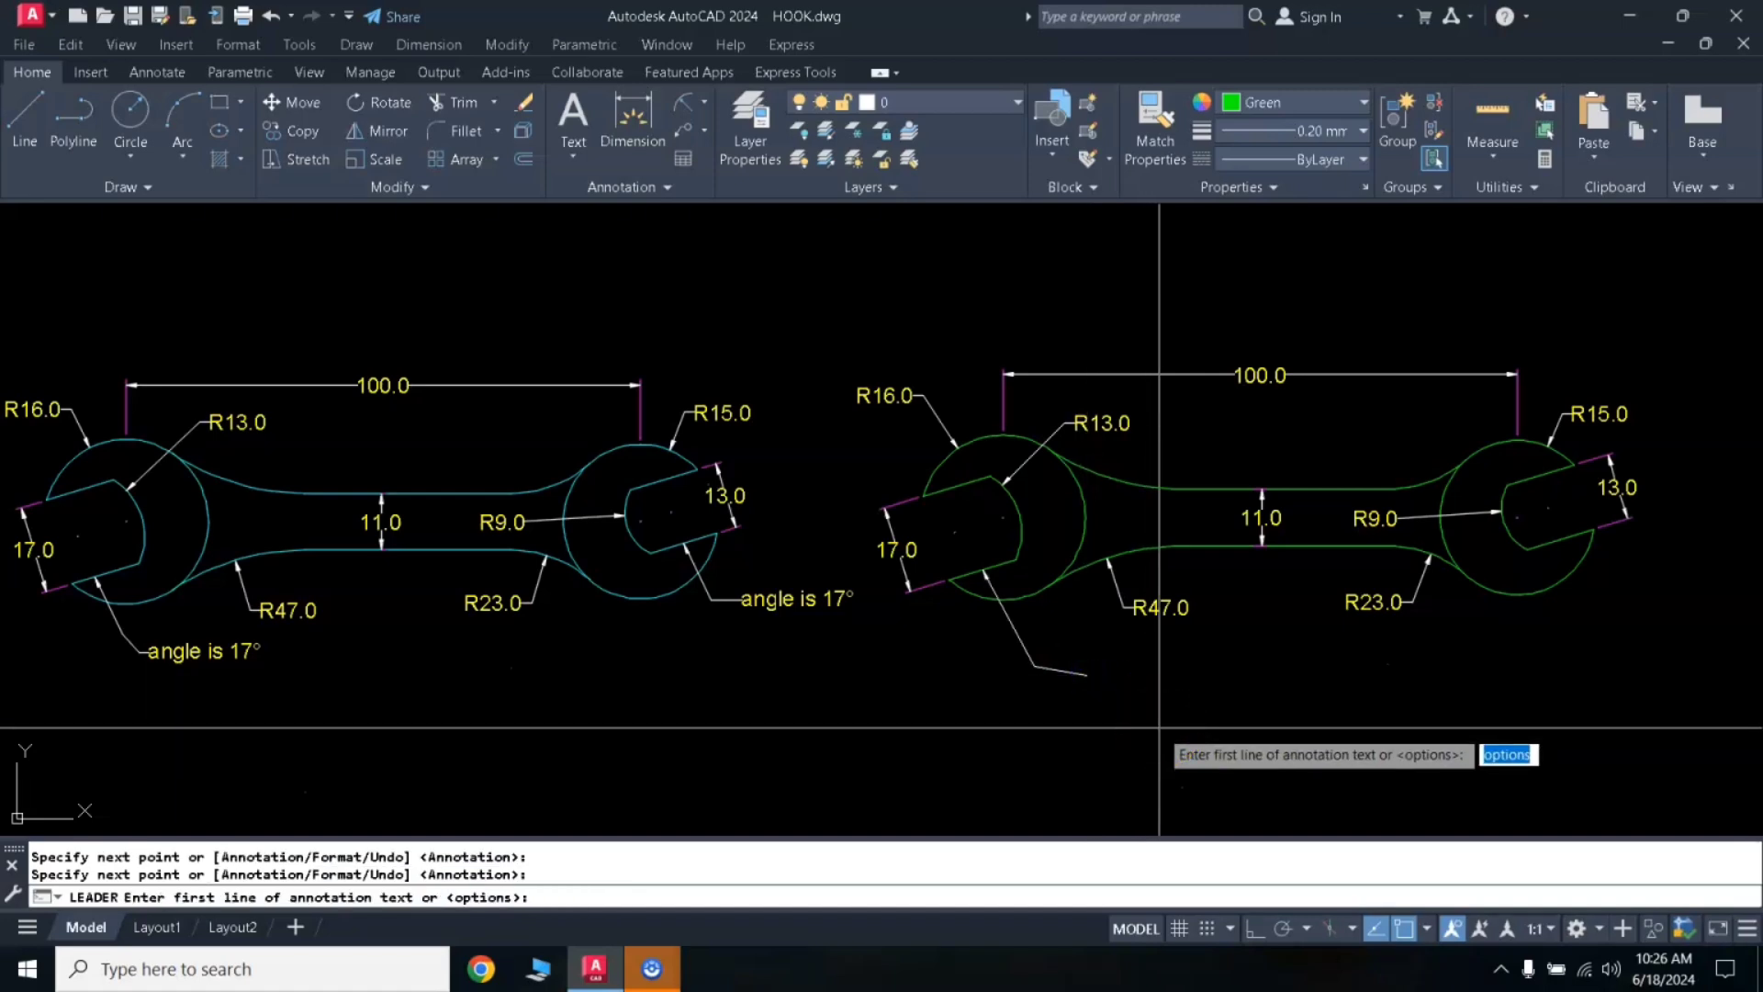
pyautogui.write('ANGLE IS 17%%D')
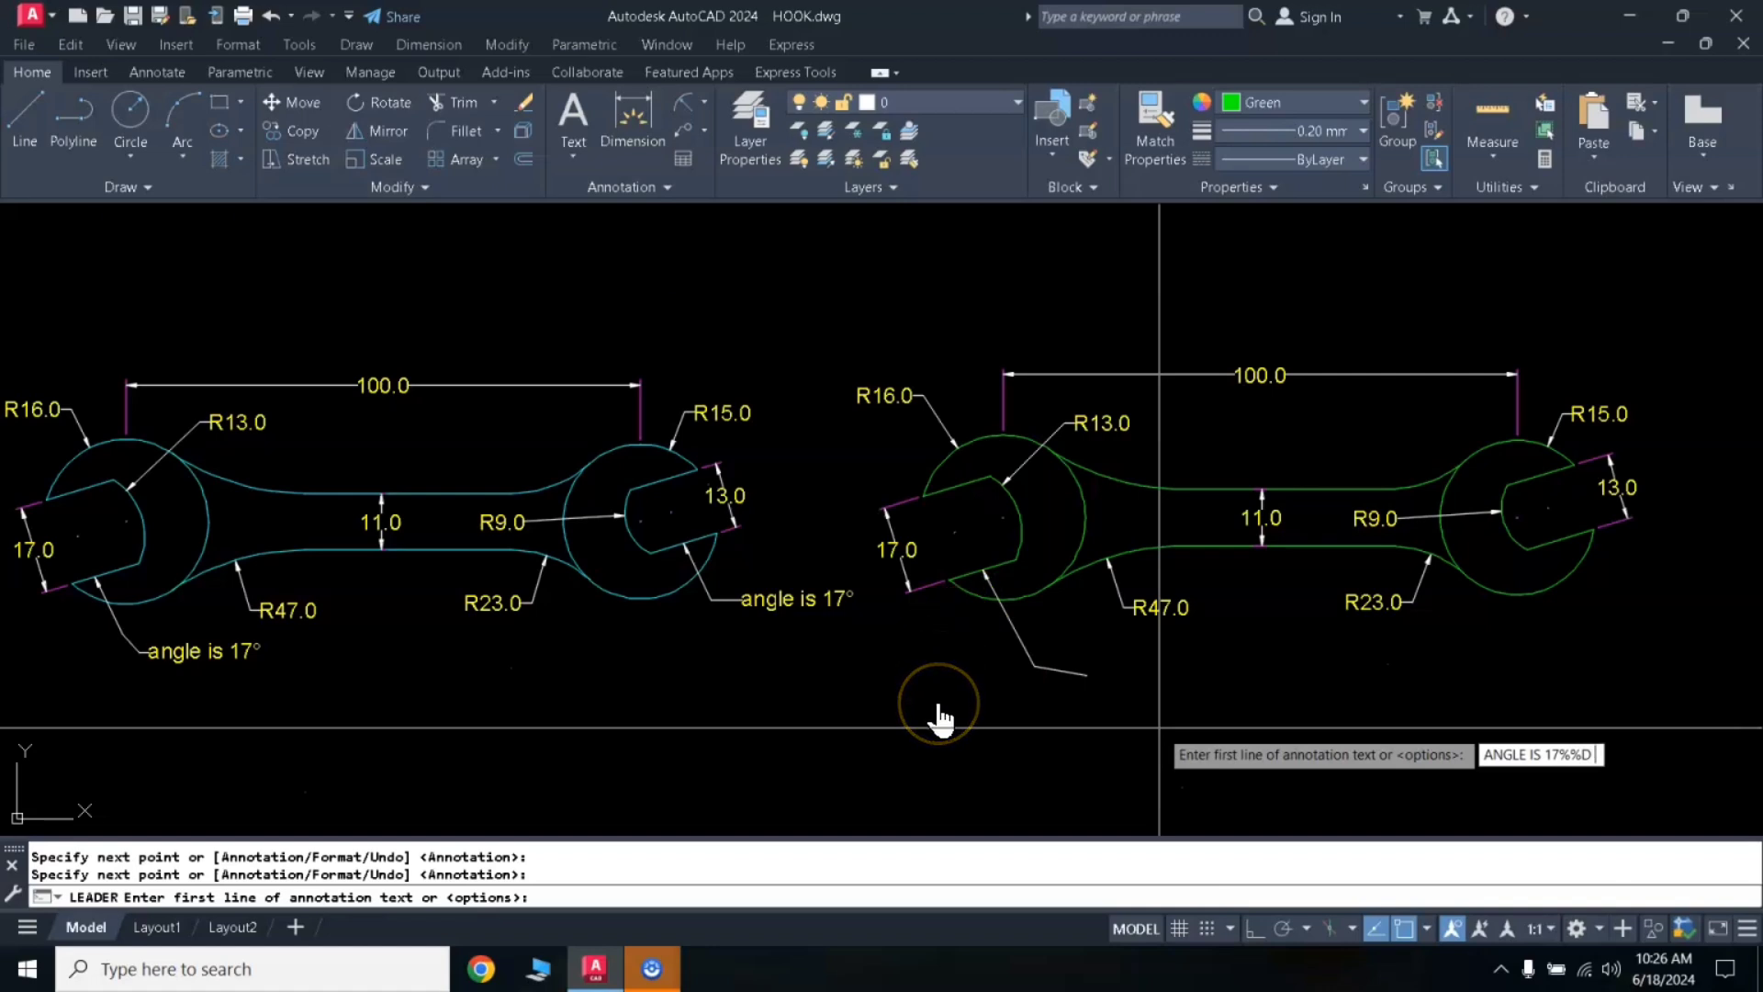
pyautogui.press('Return')
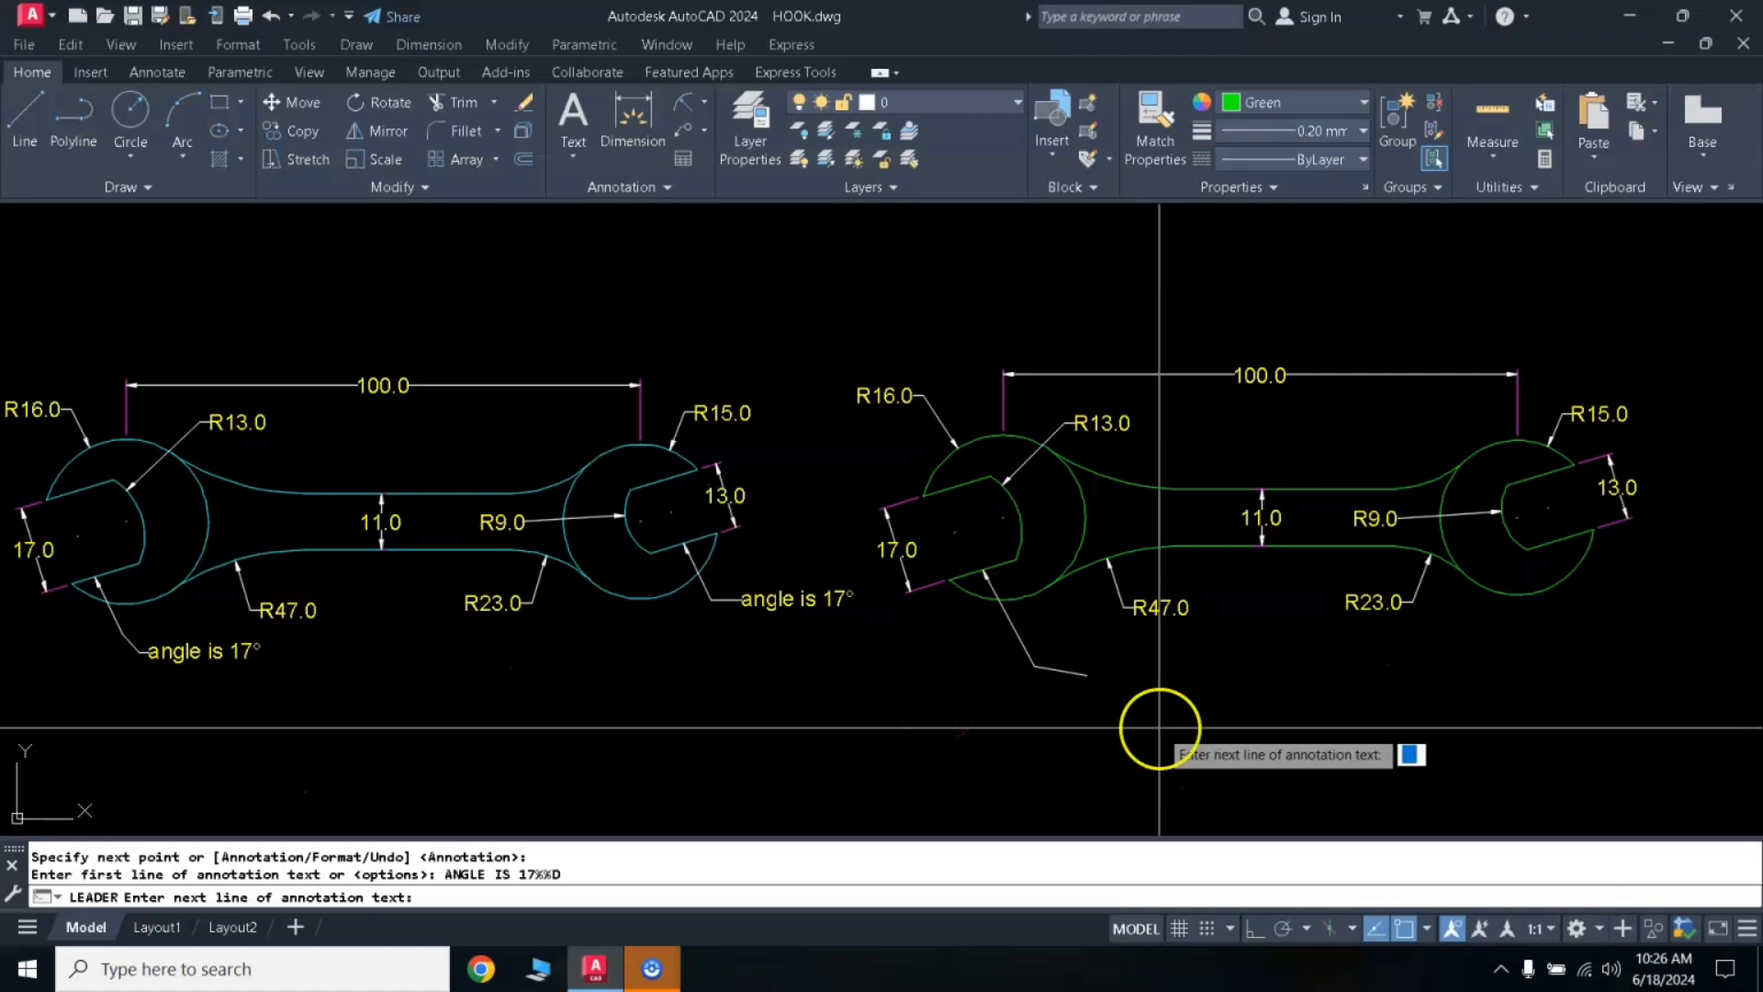
pyautogui.press('Return')
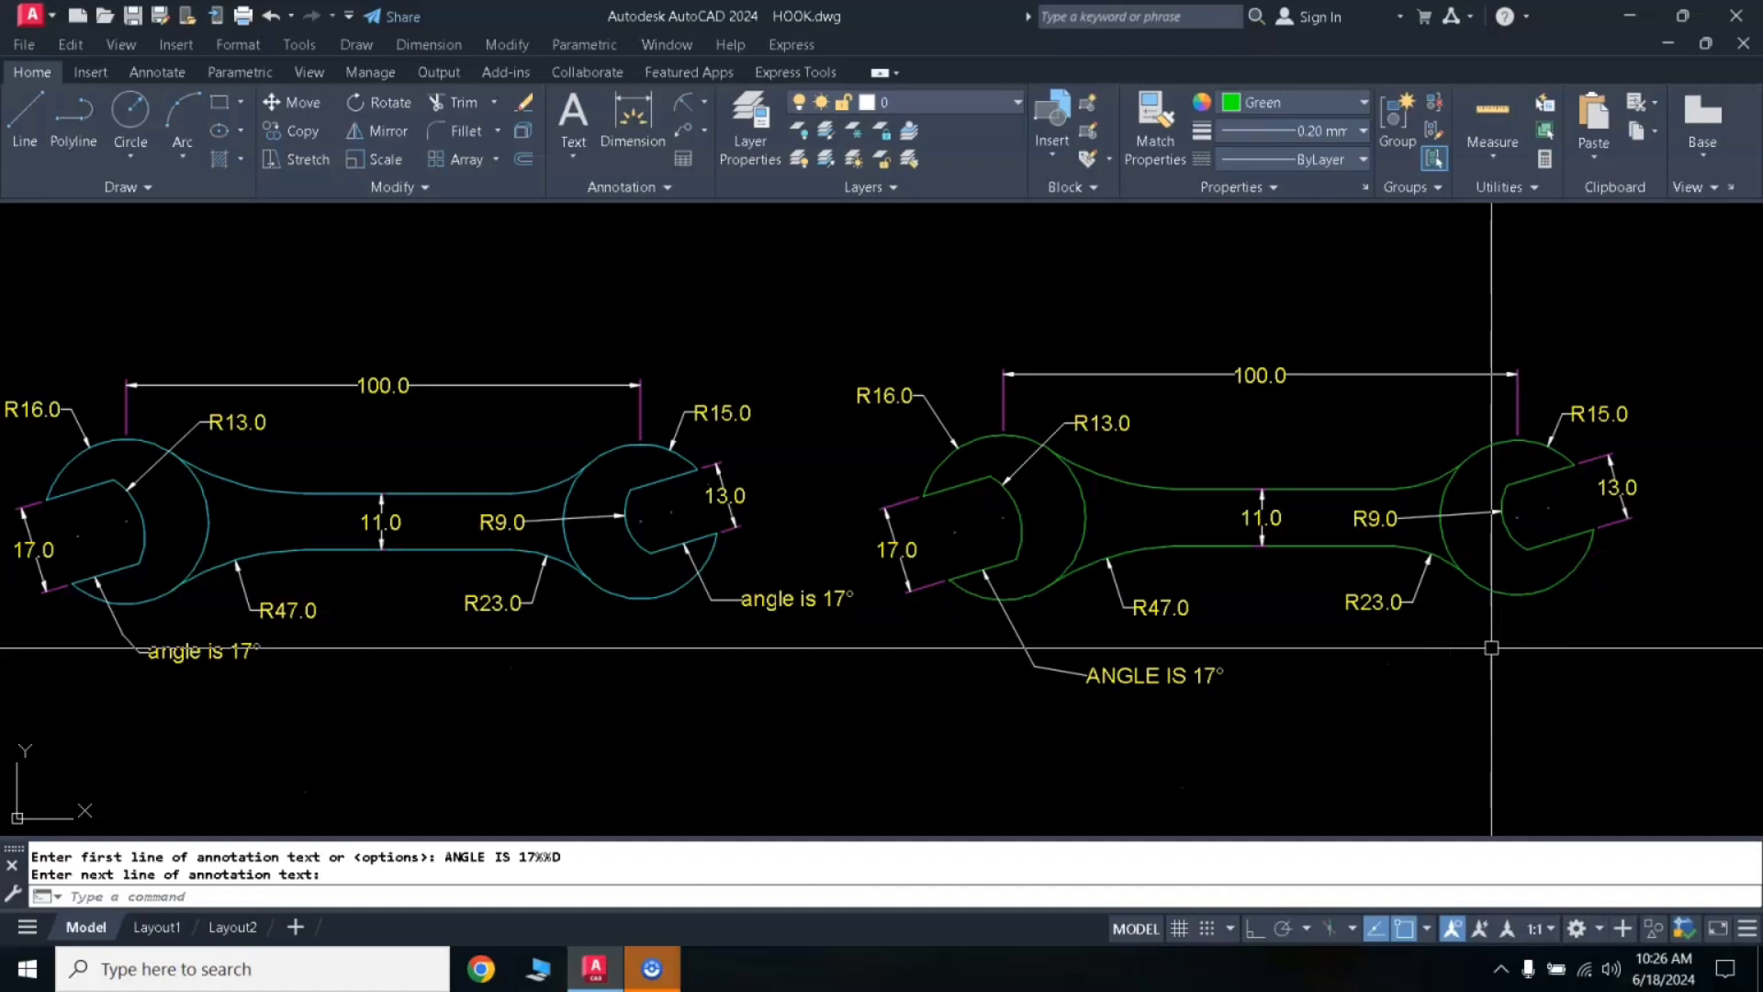
# Add a leader from the right jaw's lower edge on the new wrench, with the note "ANGLE IS 17°" below the right head
pyautogui.write('LEAD')
pyautogui.press('Return')
pyautogui.click(1554, 548)
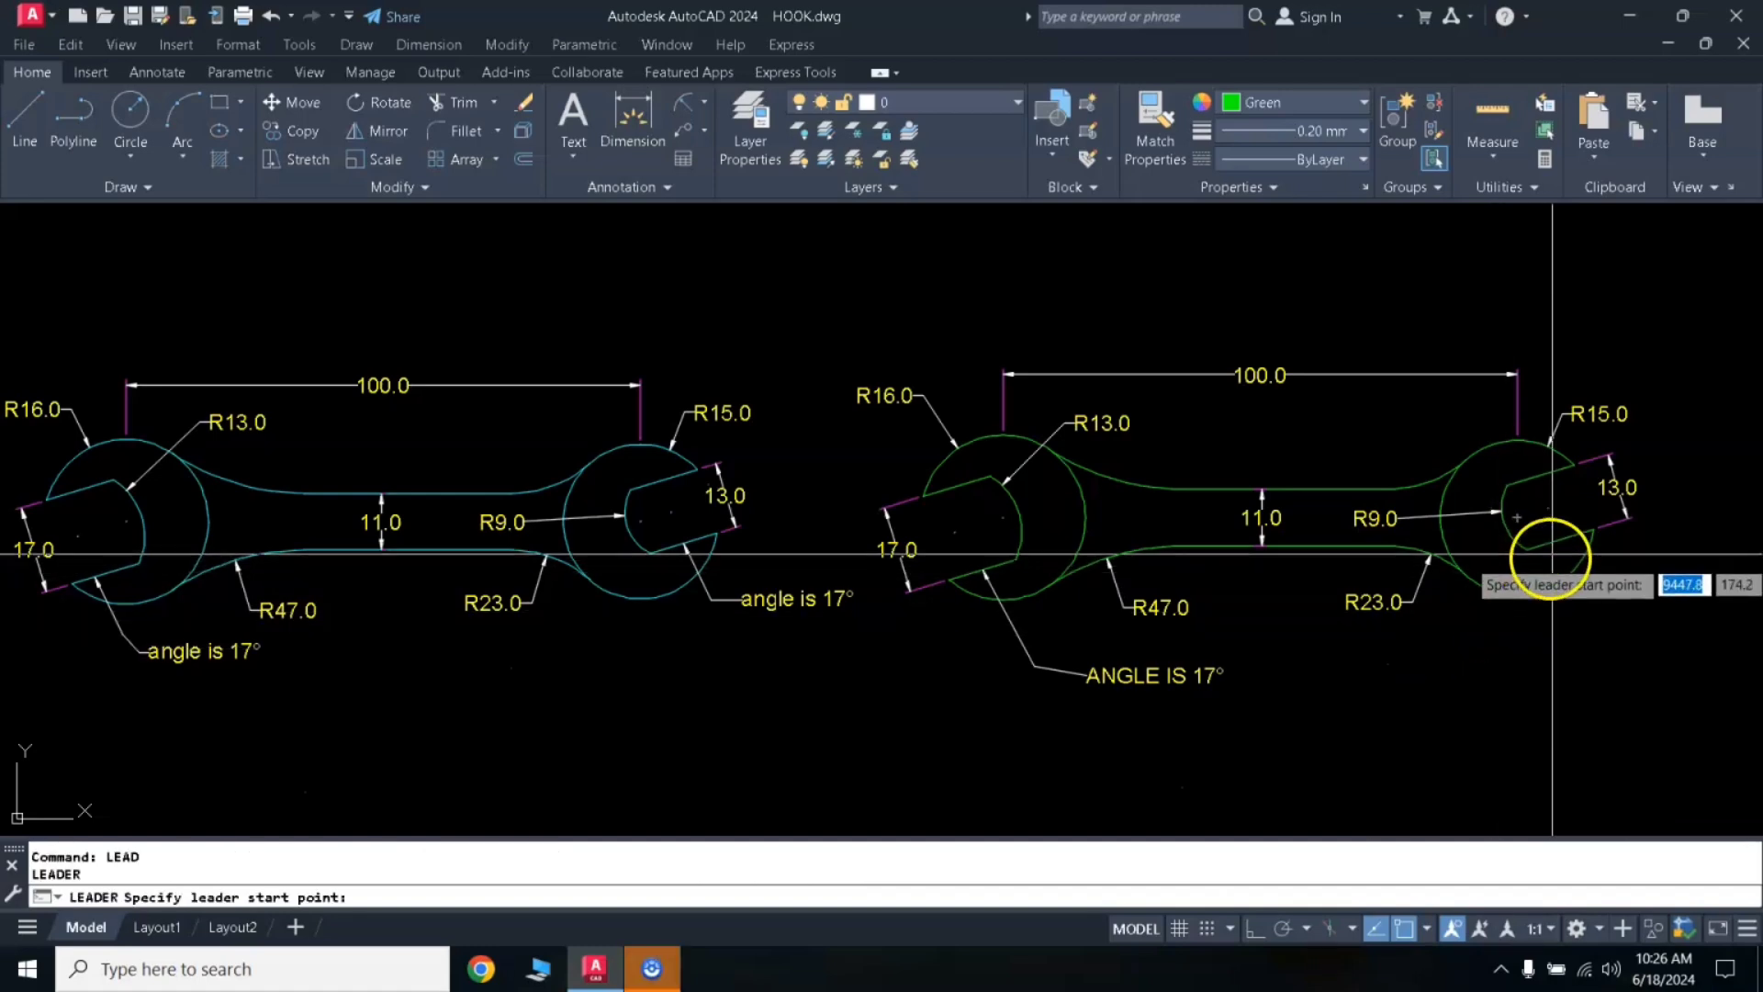
pyautogui.click(1572, 632)
pyautogui.click(1634, 648)
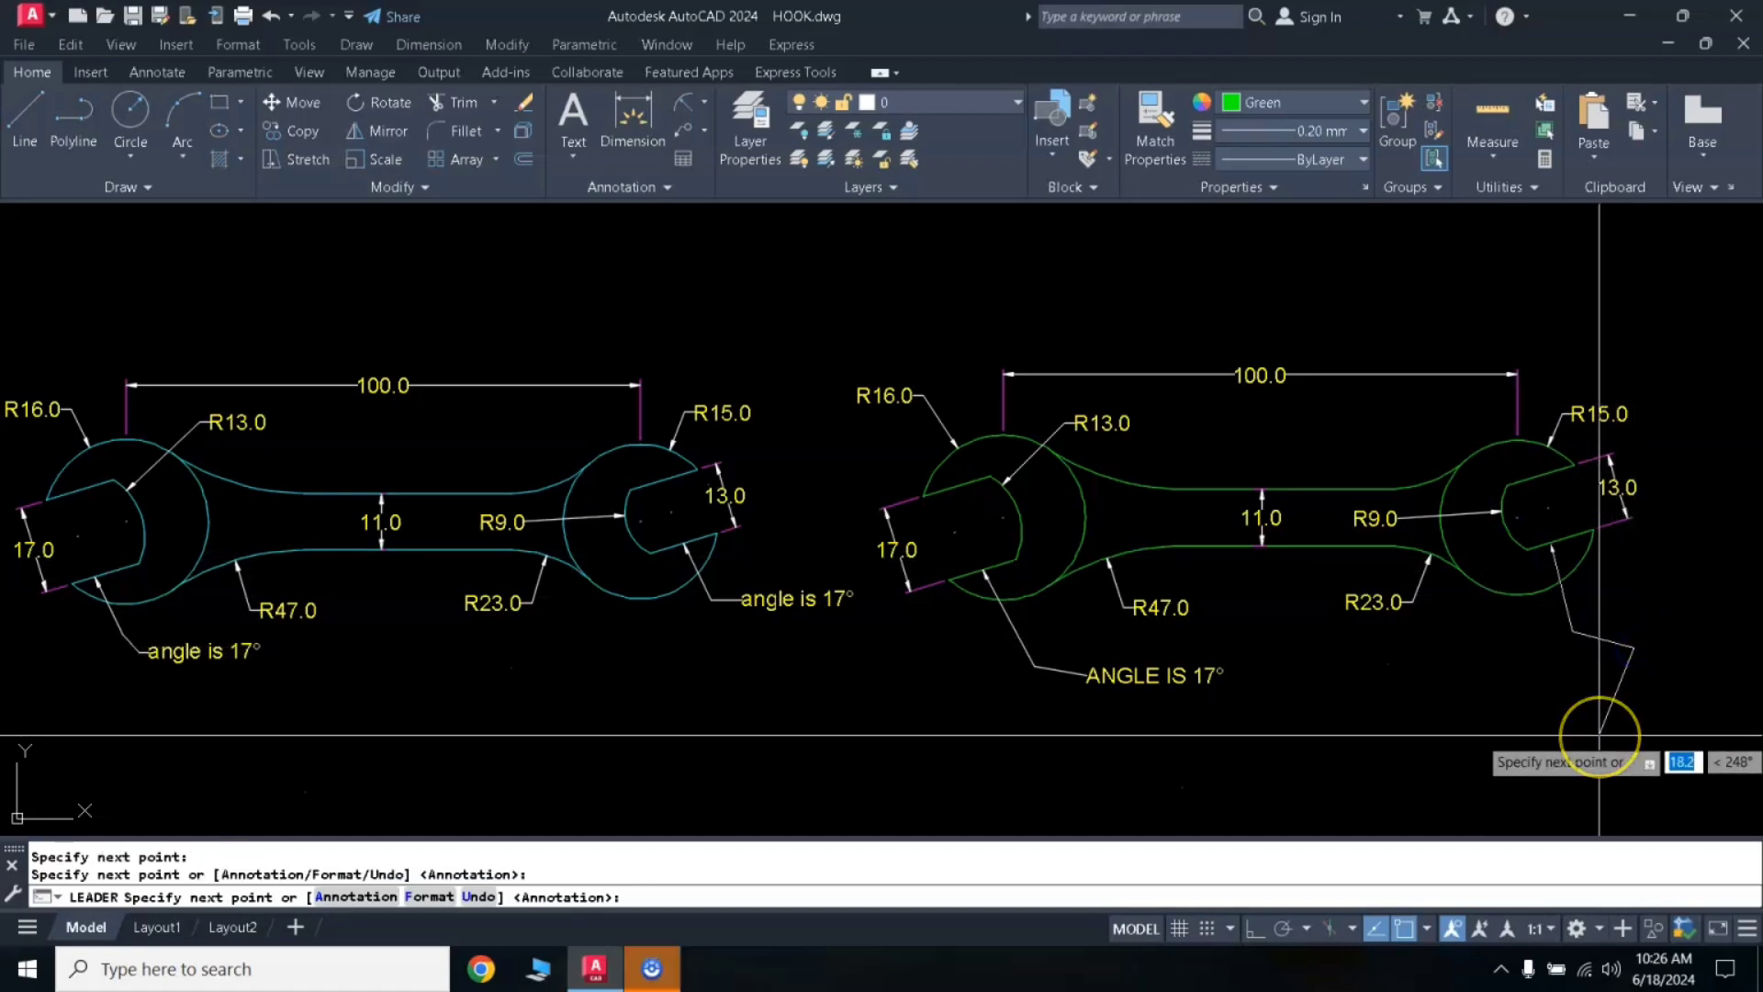
pyautogui.press('Return')
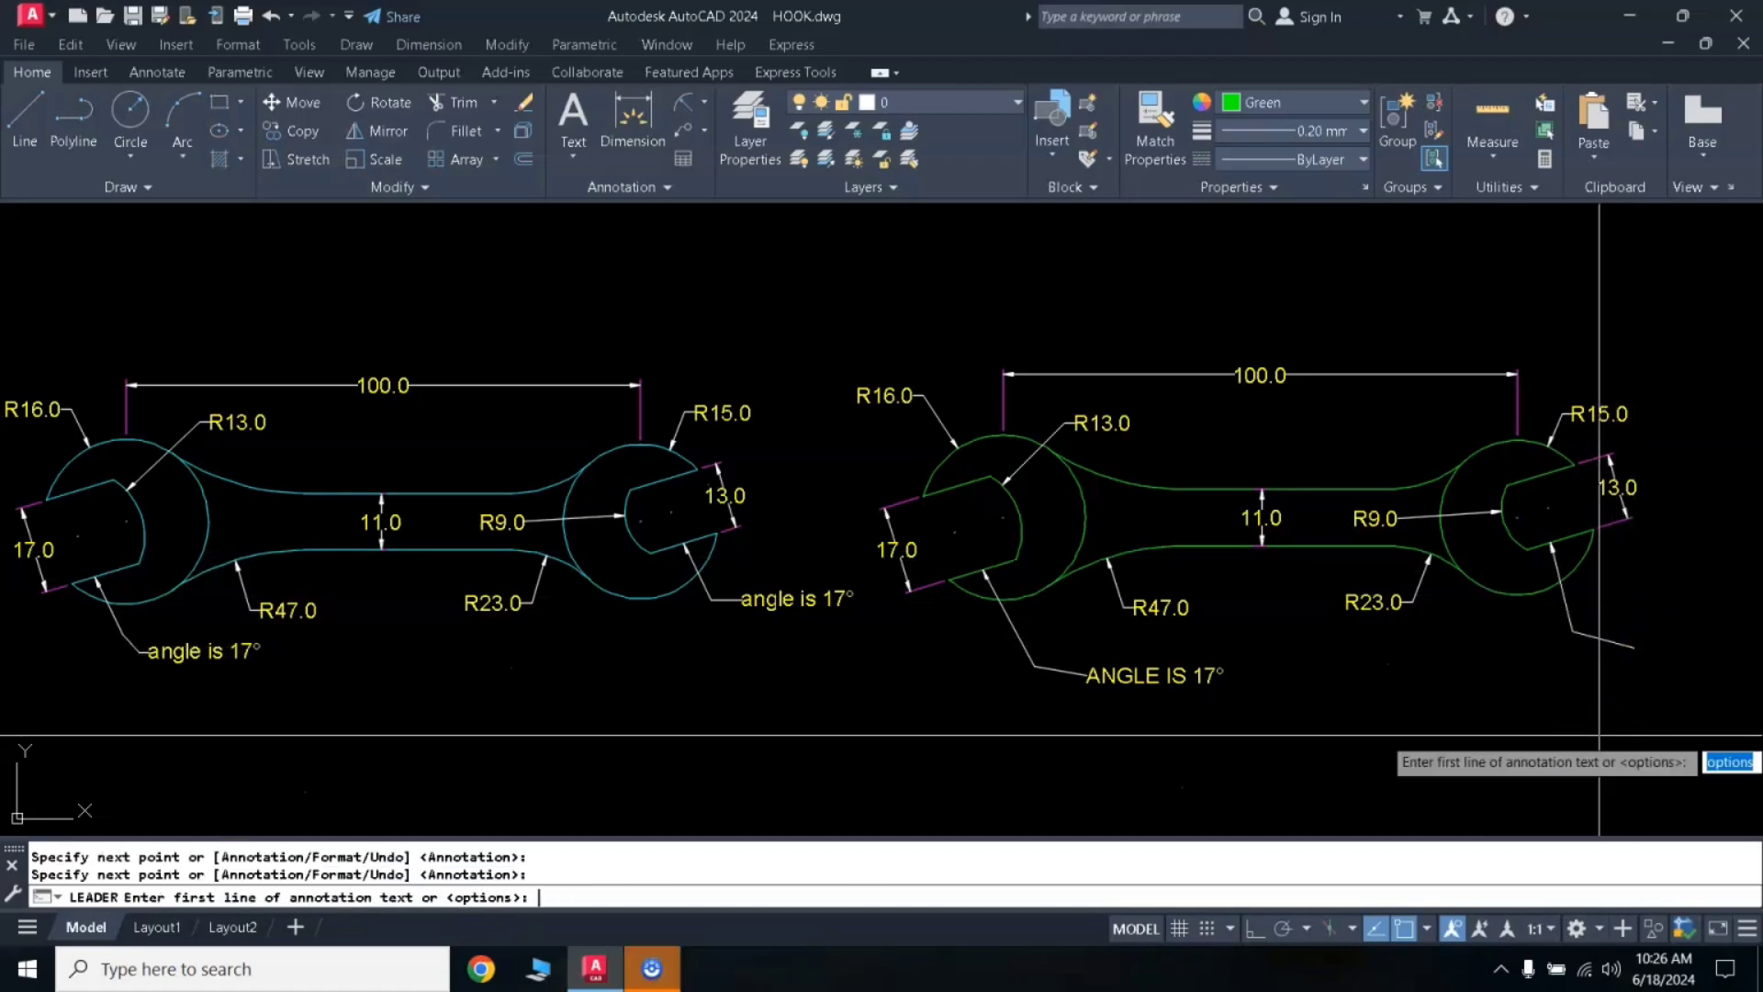
pyautogui.write('ANGLE IS')
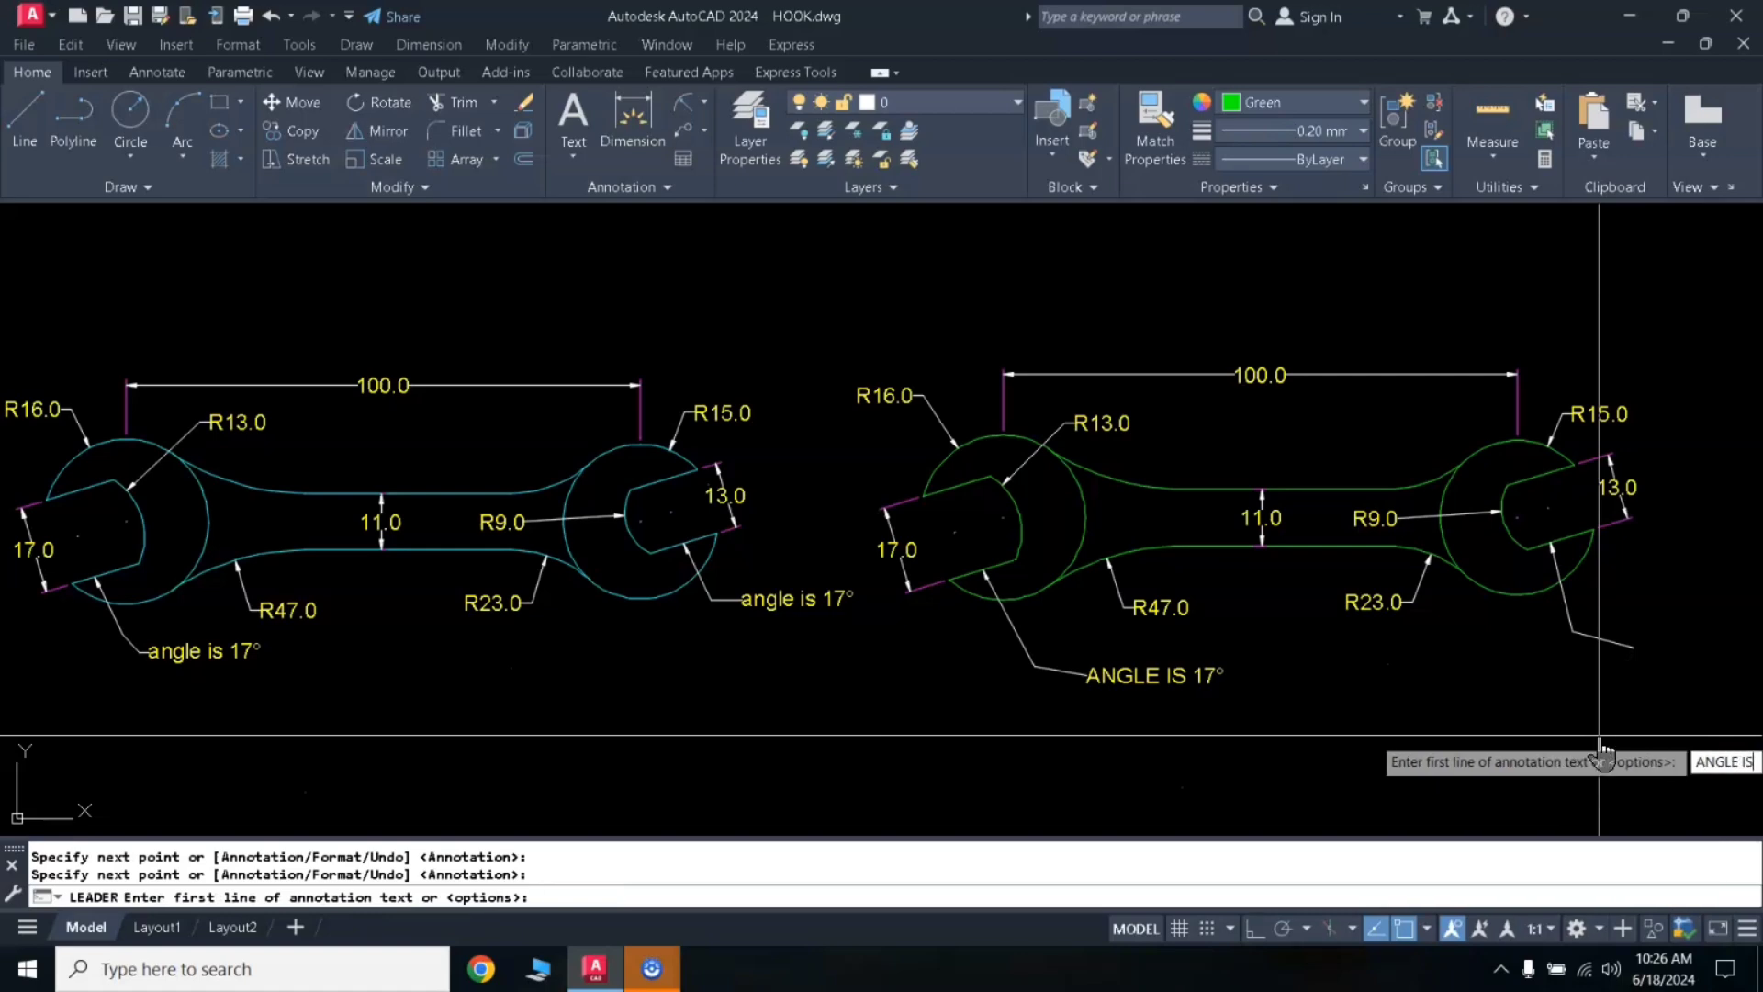
pyautogui.write(' 17')
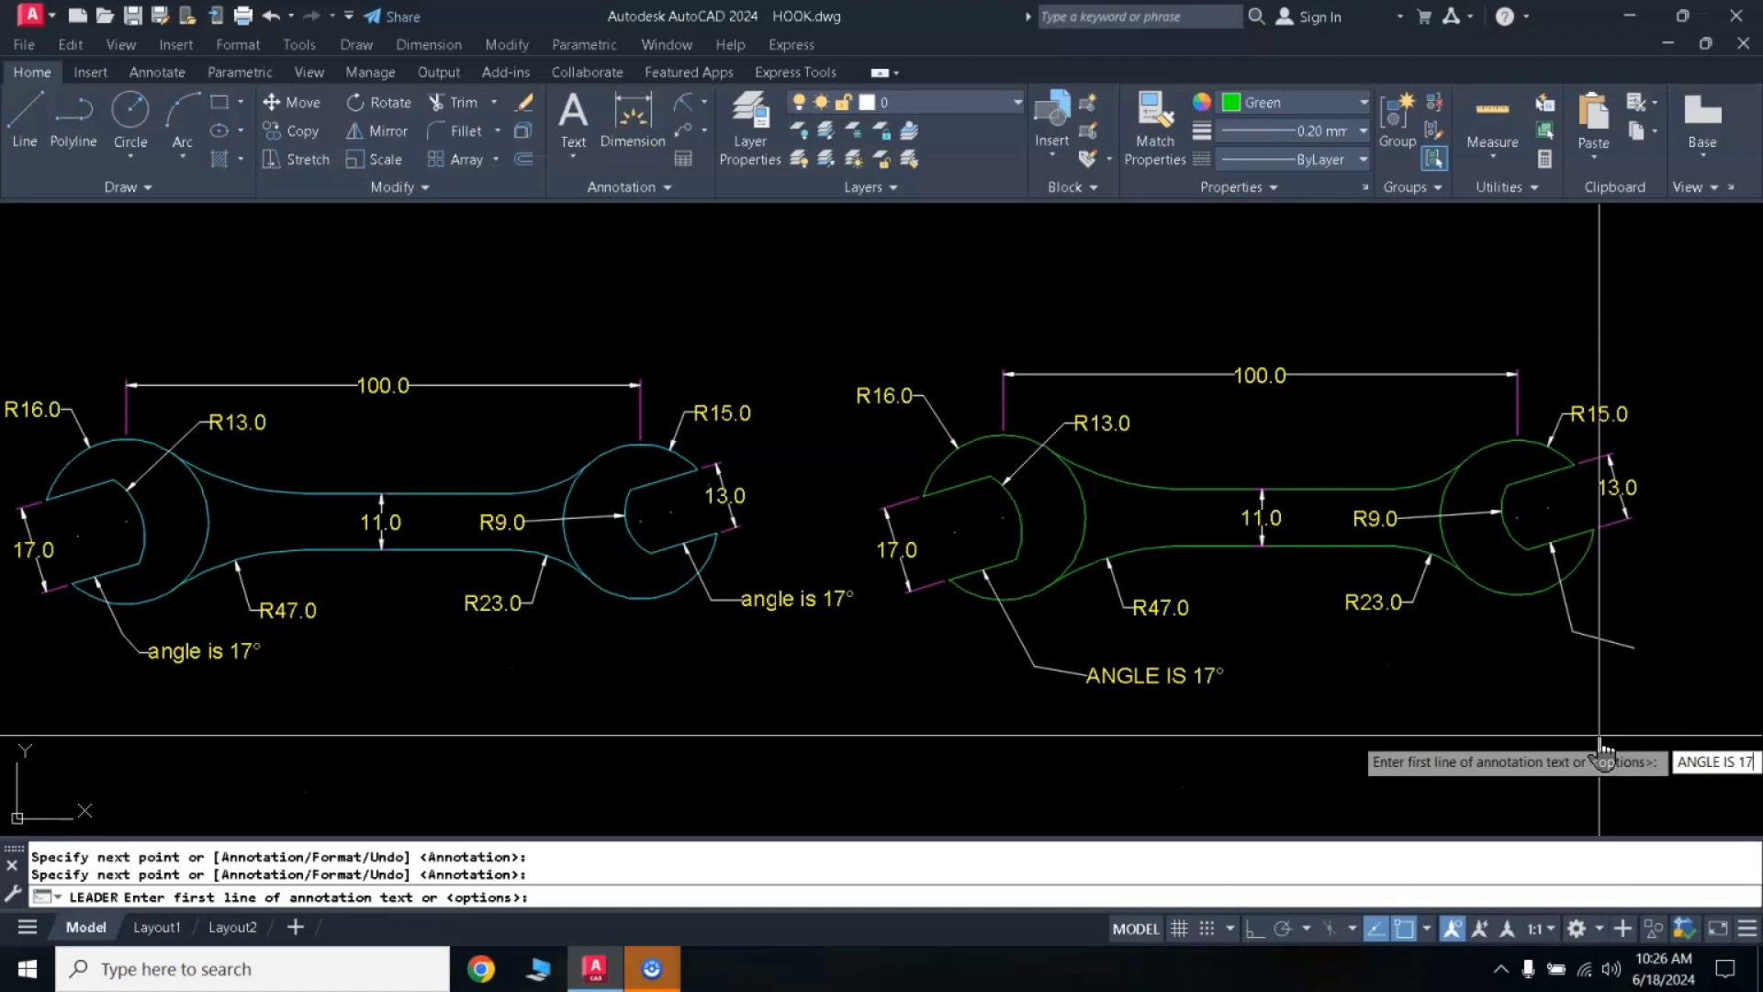
pyautogui.write('%%D')
pyautogui.press('Return')
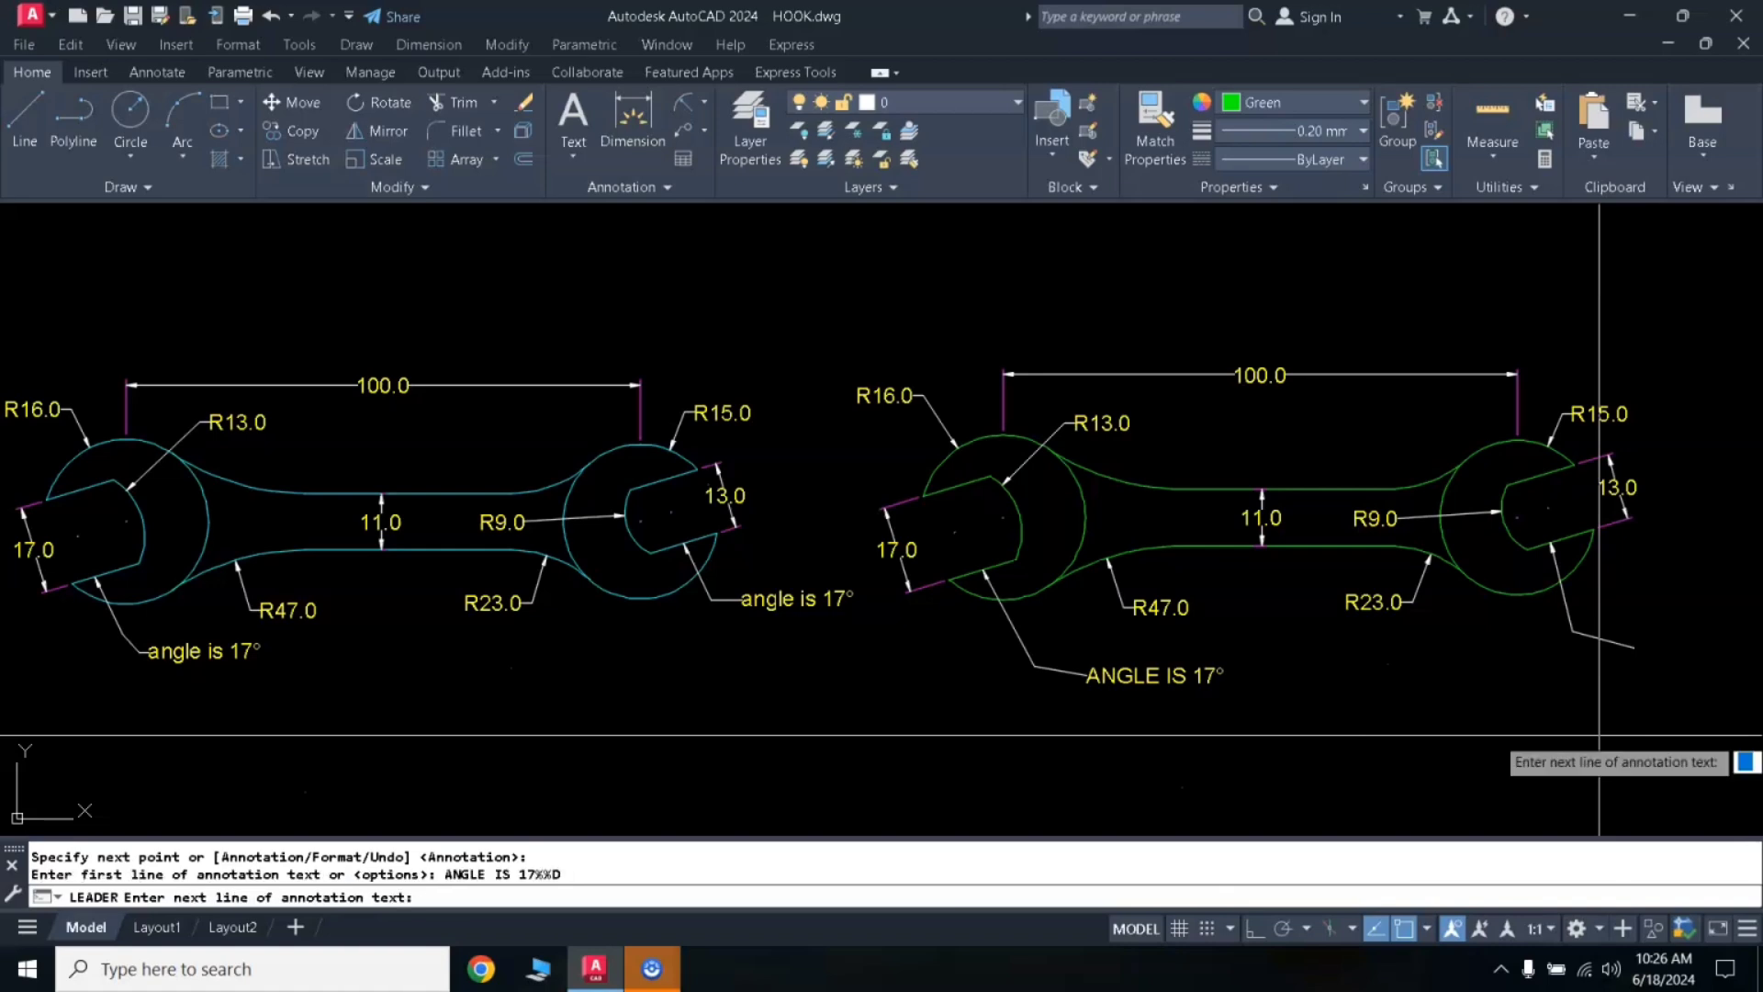
pyautogui.press('Return')
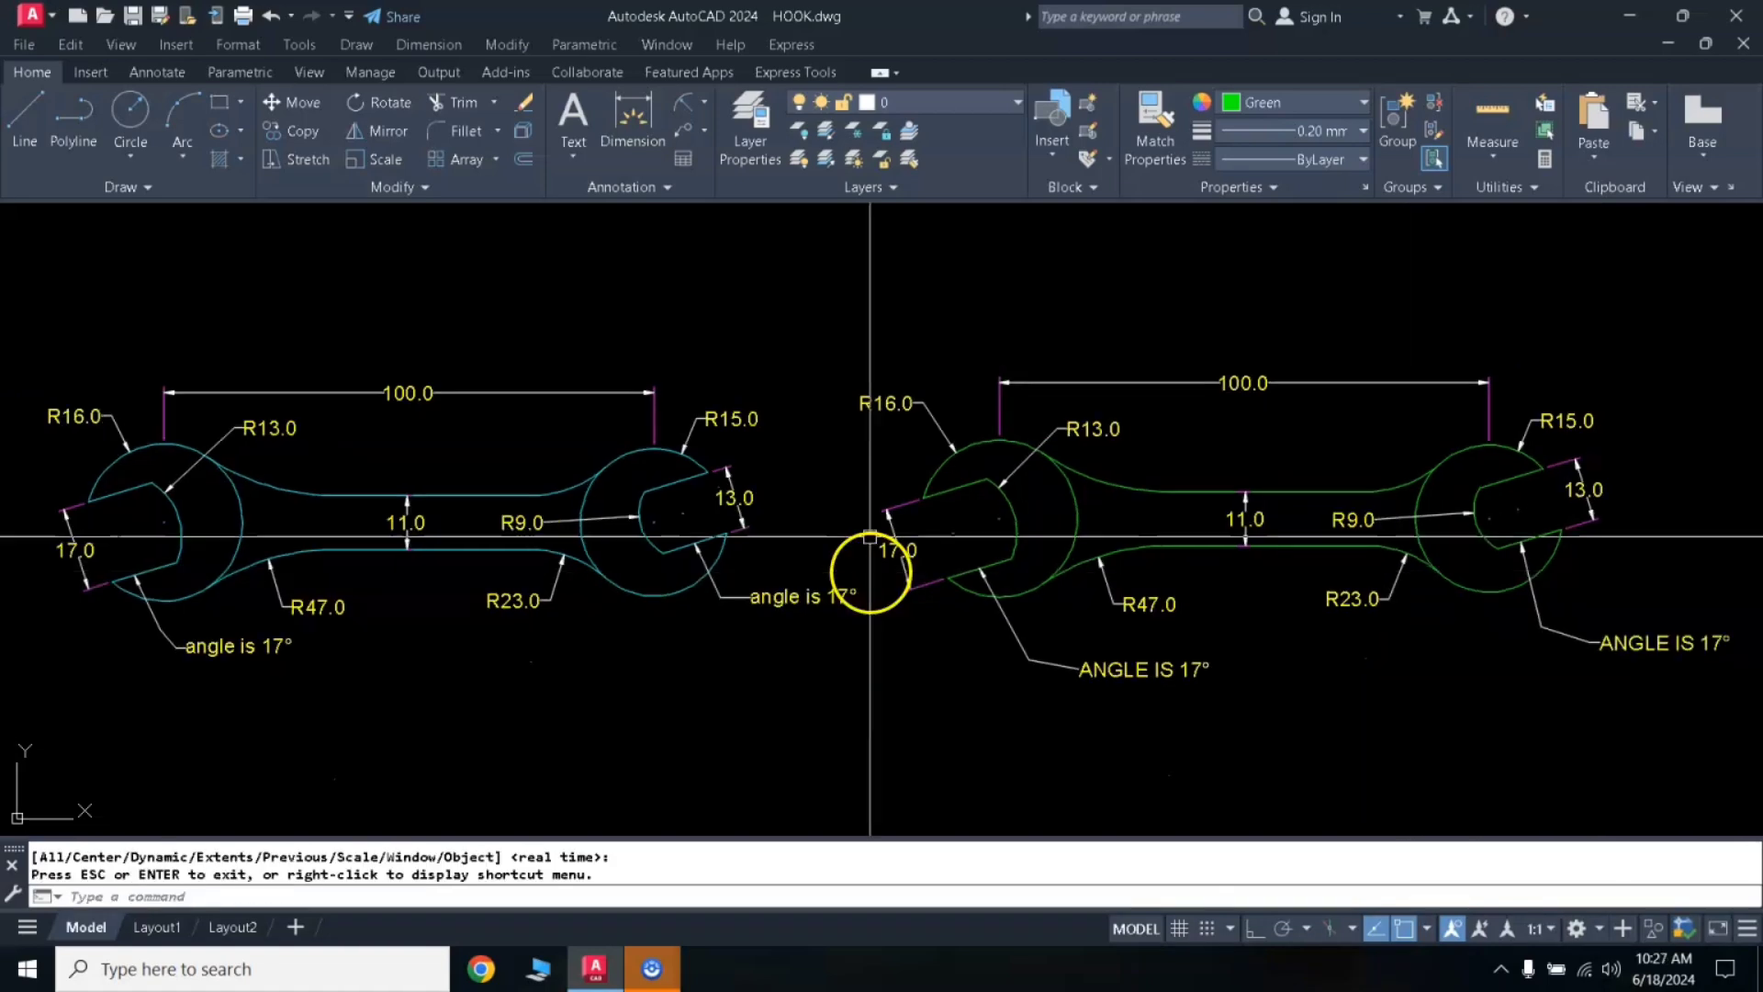